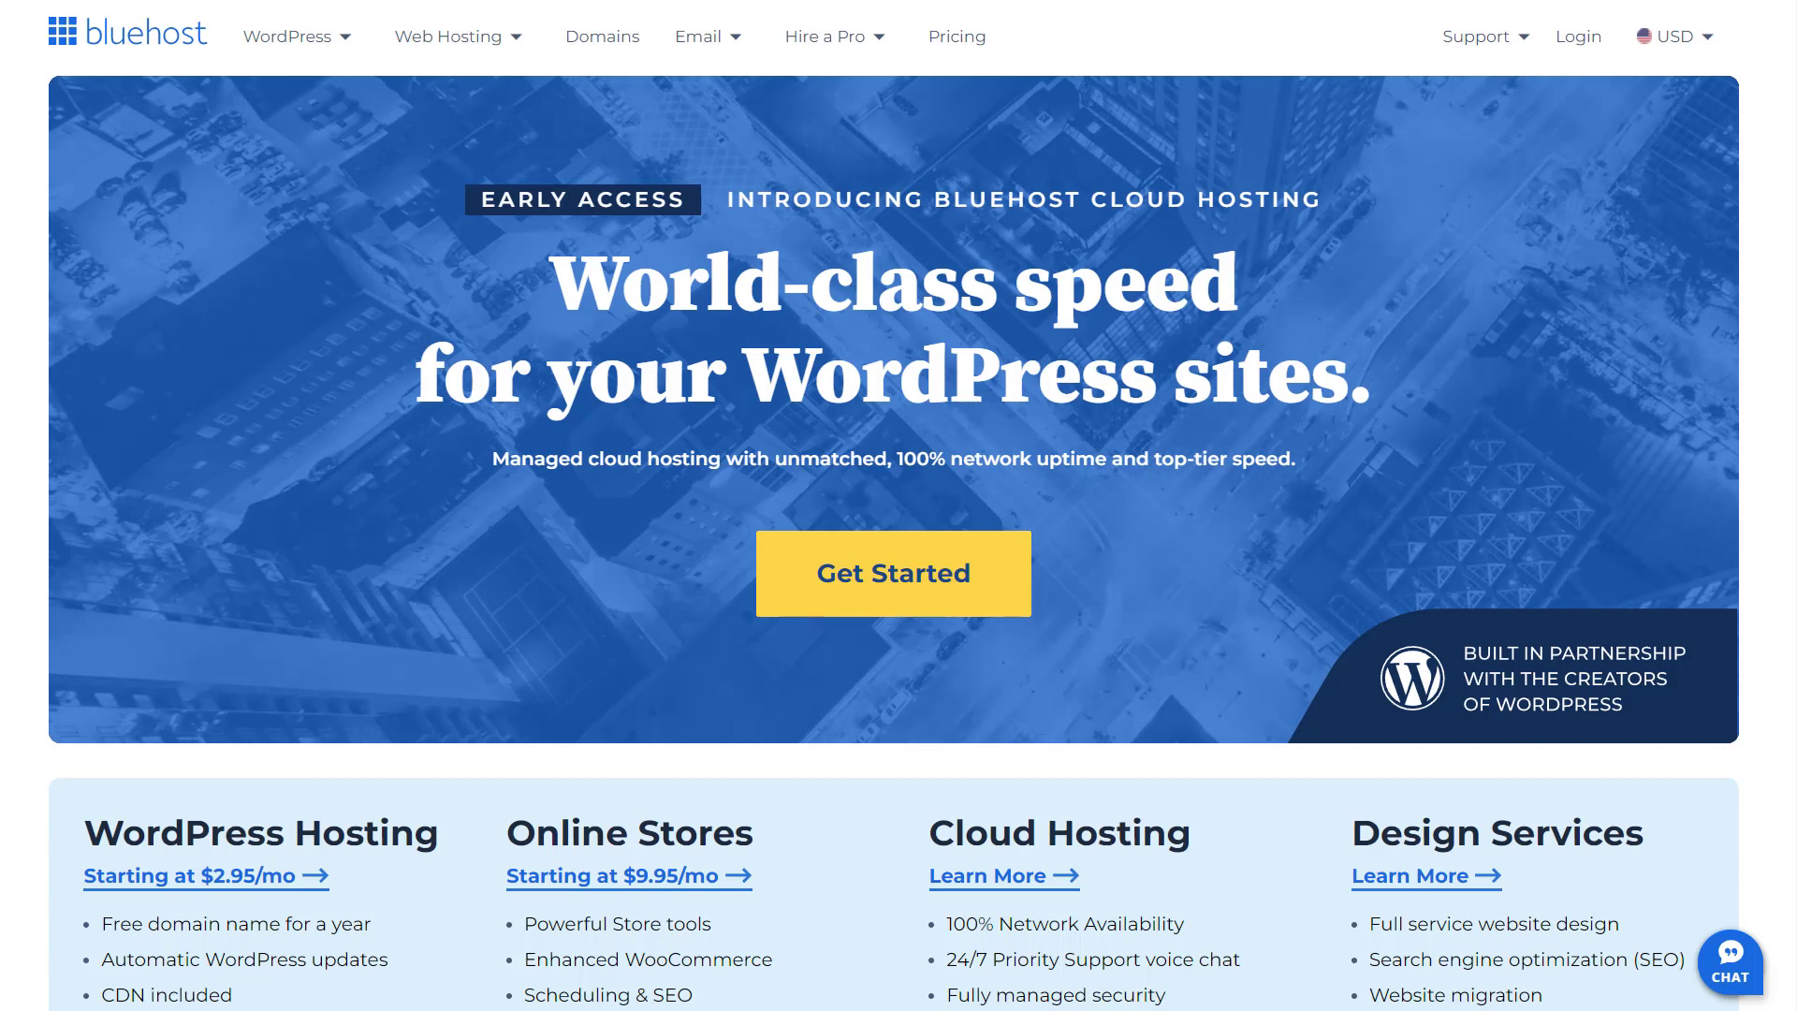
Pick Bluehost's Basic hosting plan and enter domainname12.com with the .com extension
mouse_move(448, 36)
click(321, 158)
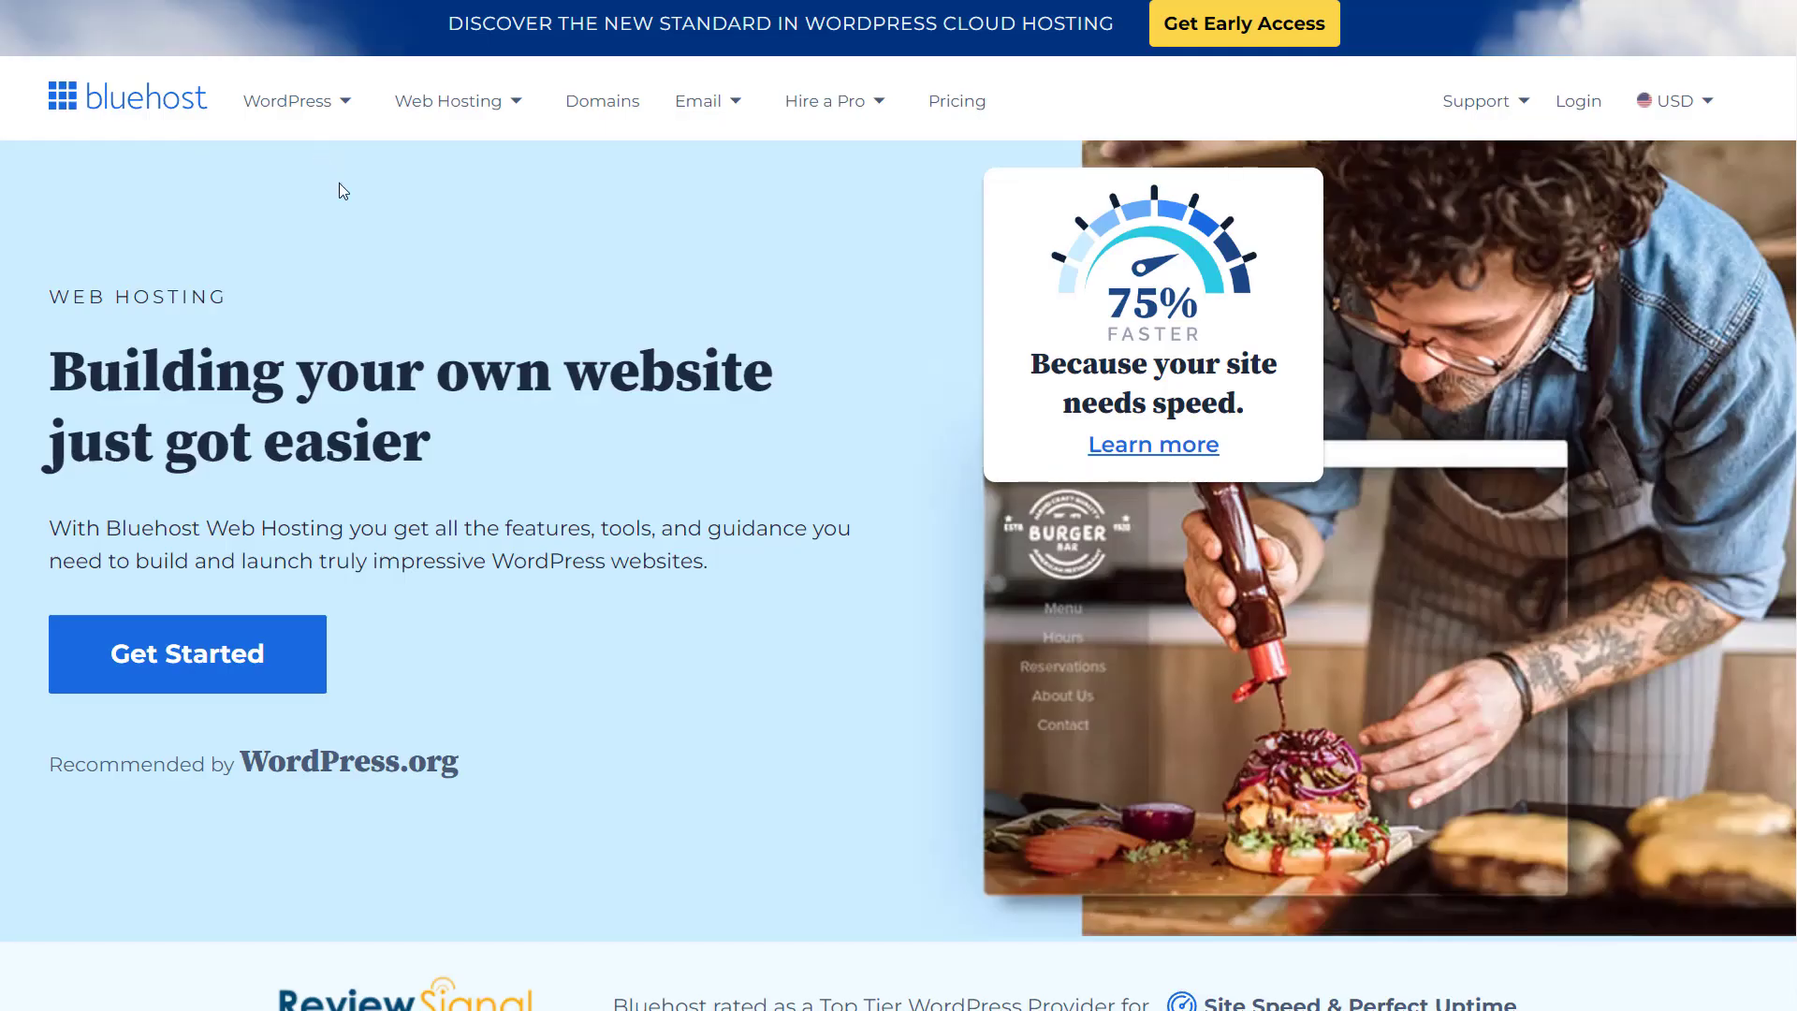
scroll(404, 239, down, 3)
scroll(404, 240, down, 3)
scroll(406, 240, down, 4)
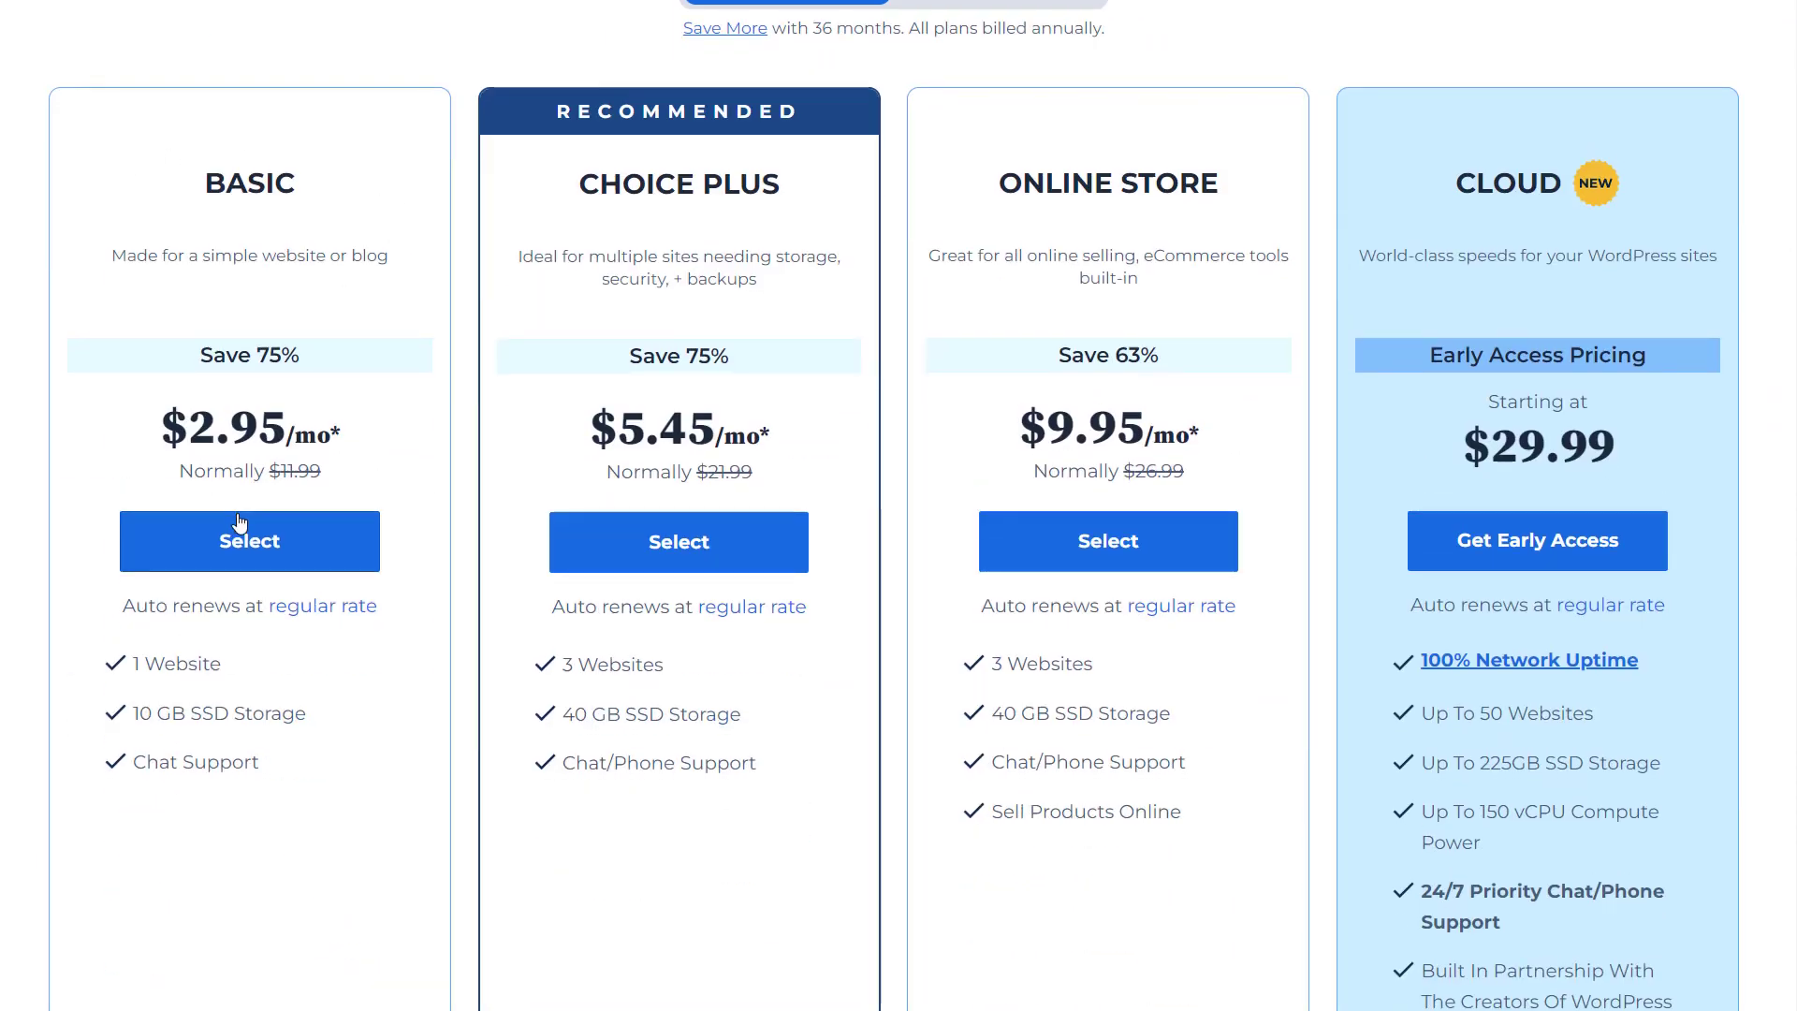
click(248, 546)
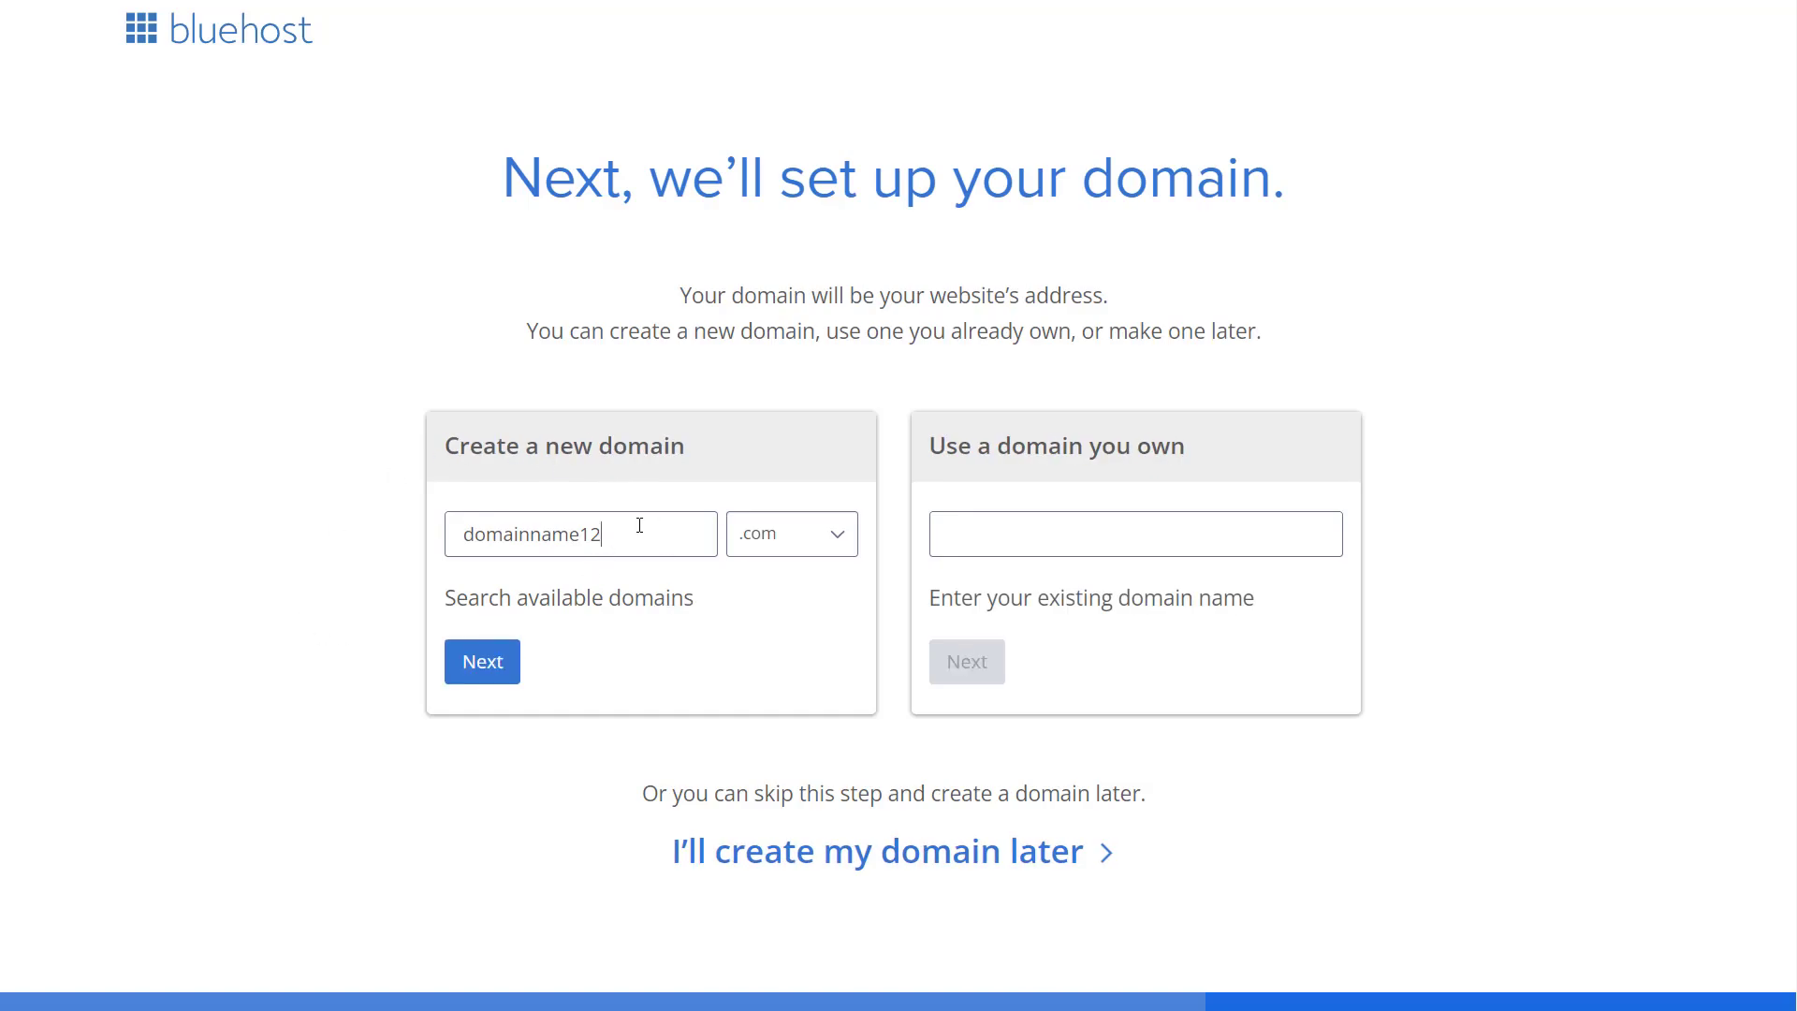
click(824, 534)
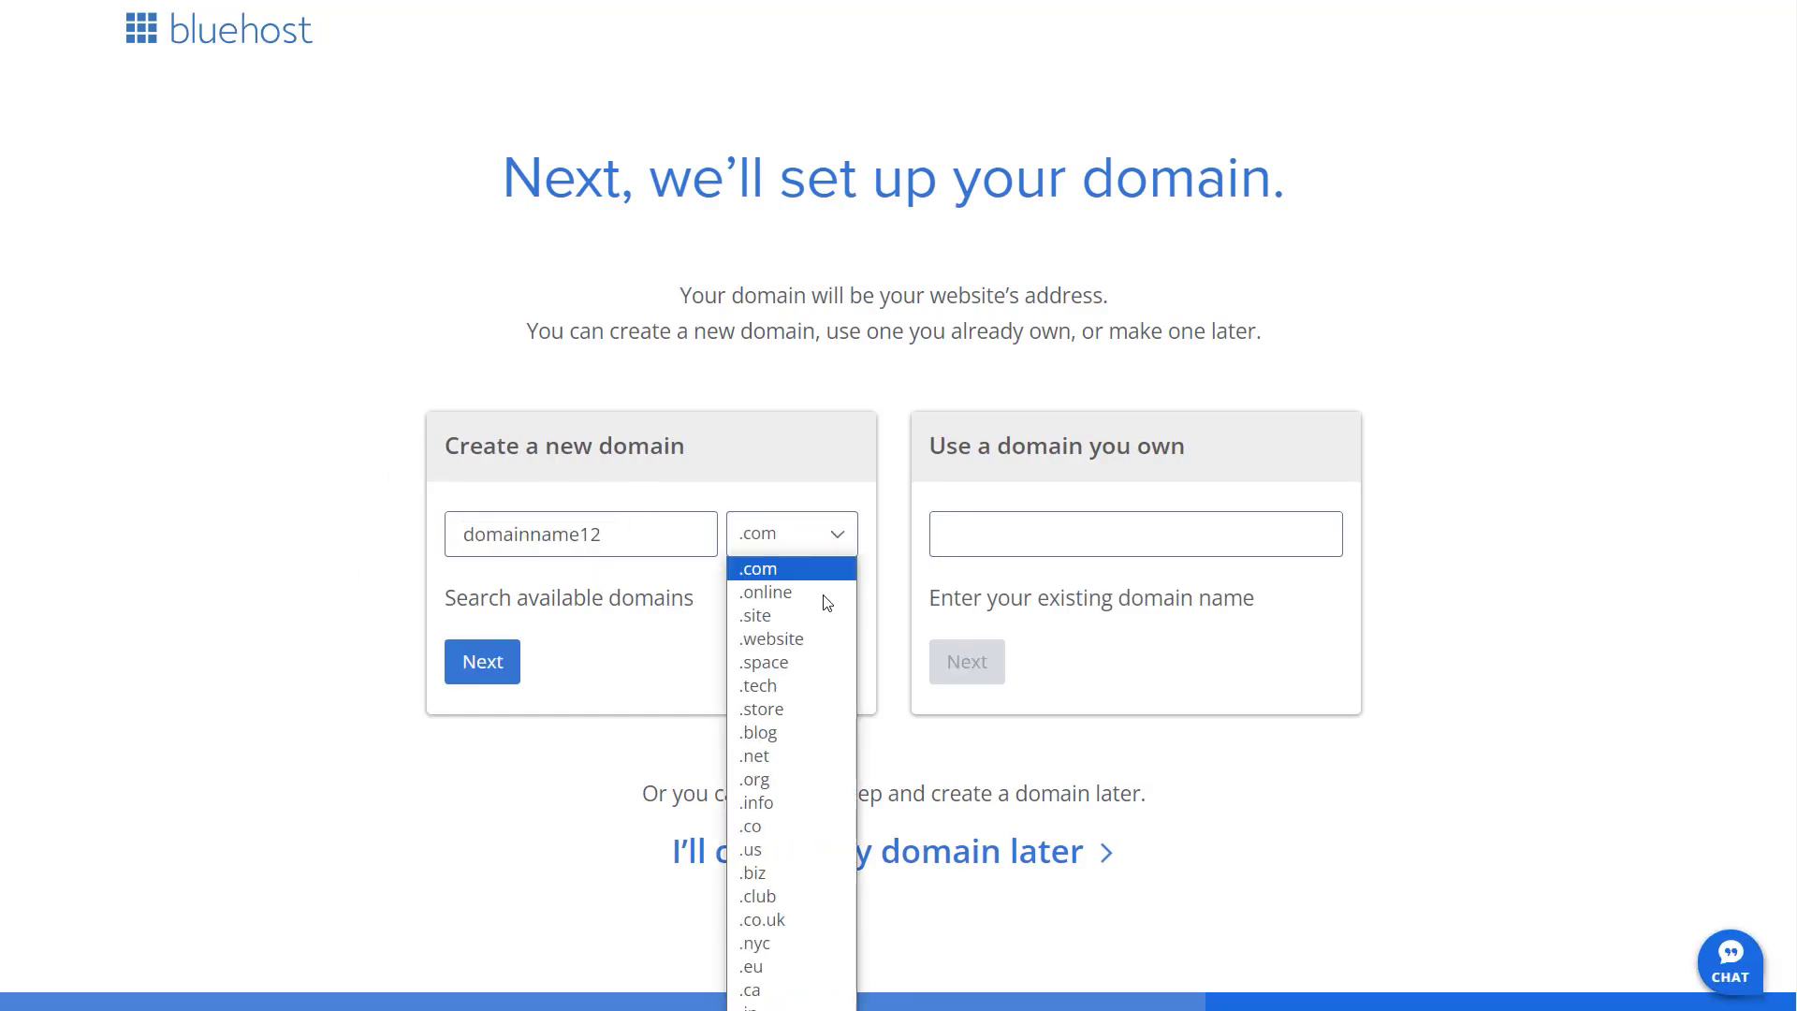
click(590, 655)
Submit domainname12.com and turn off Domain Privacy protection
click(499, 673)
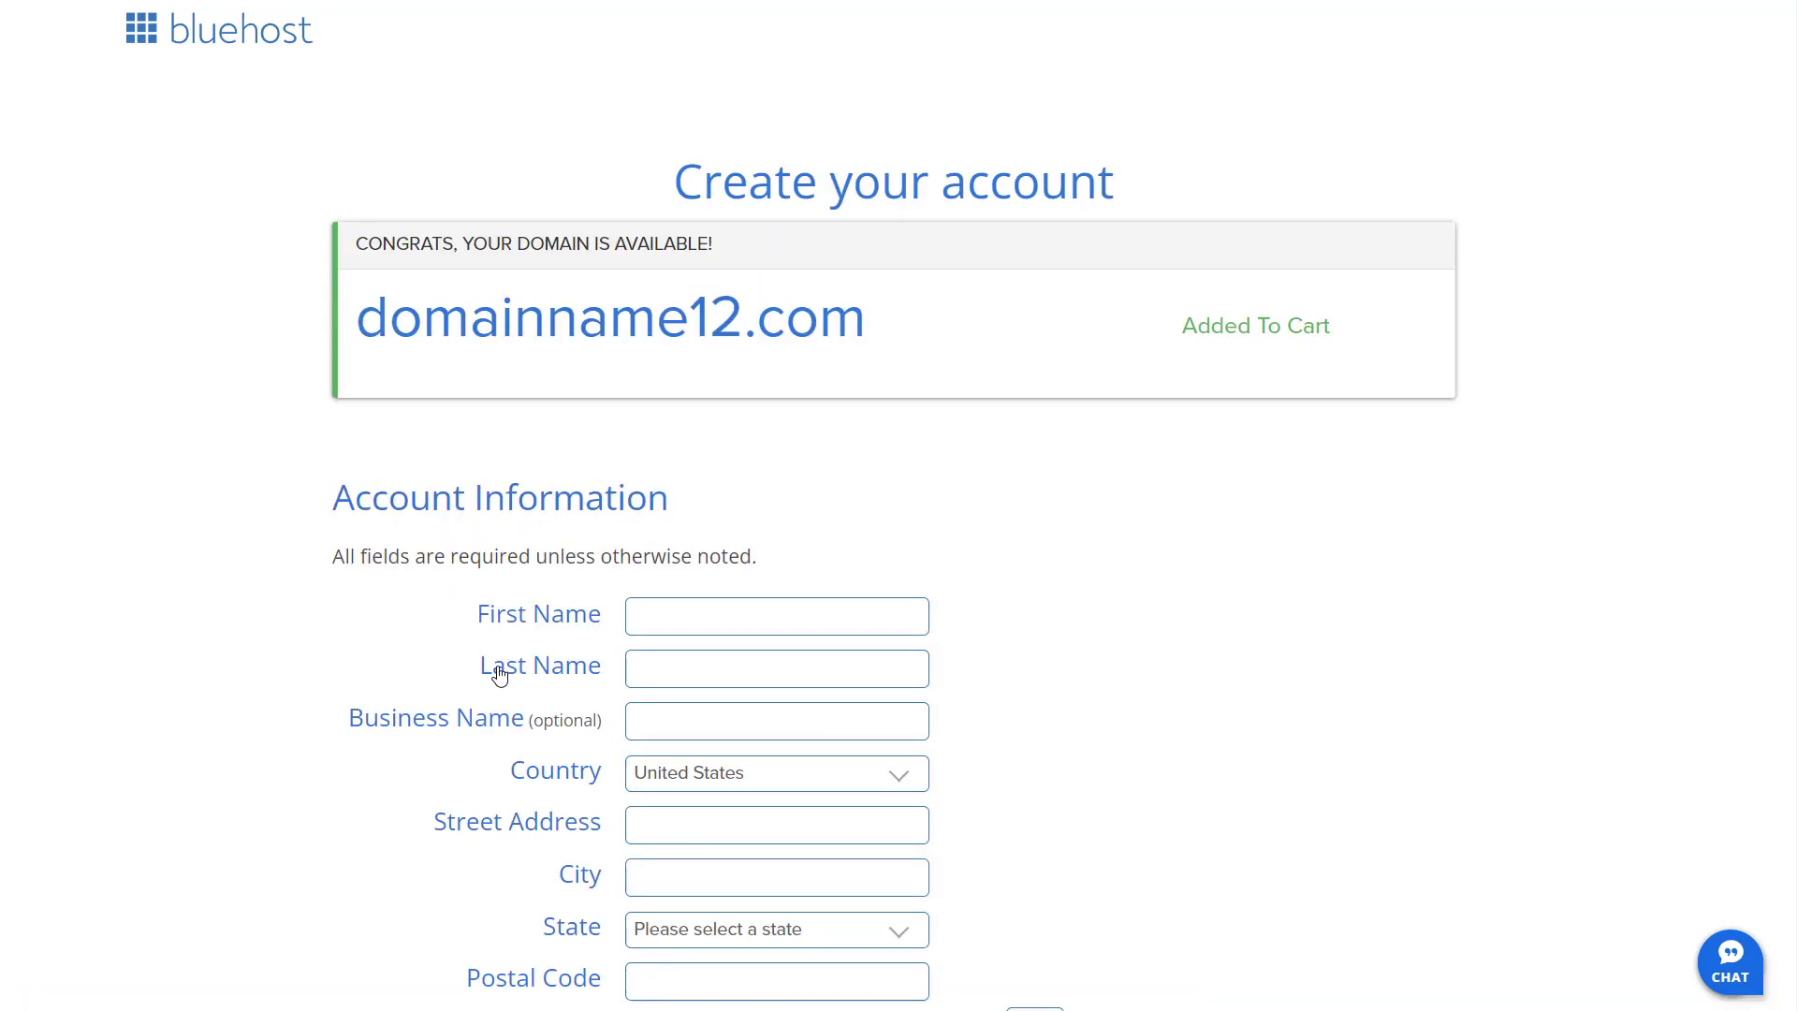
scroll(394, 610, down, 2)
scroll(693, 389, down, 1)
scroll(871, 81, down, 3)
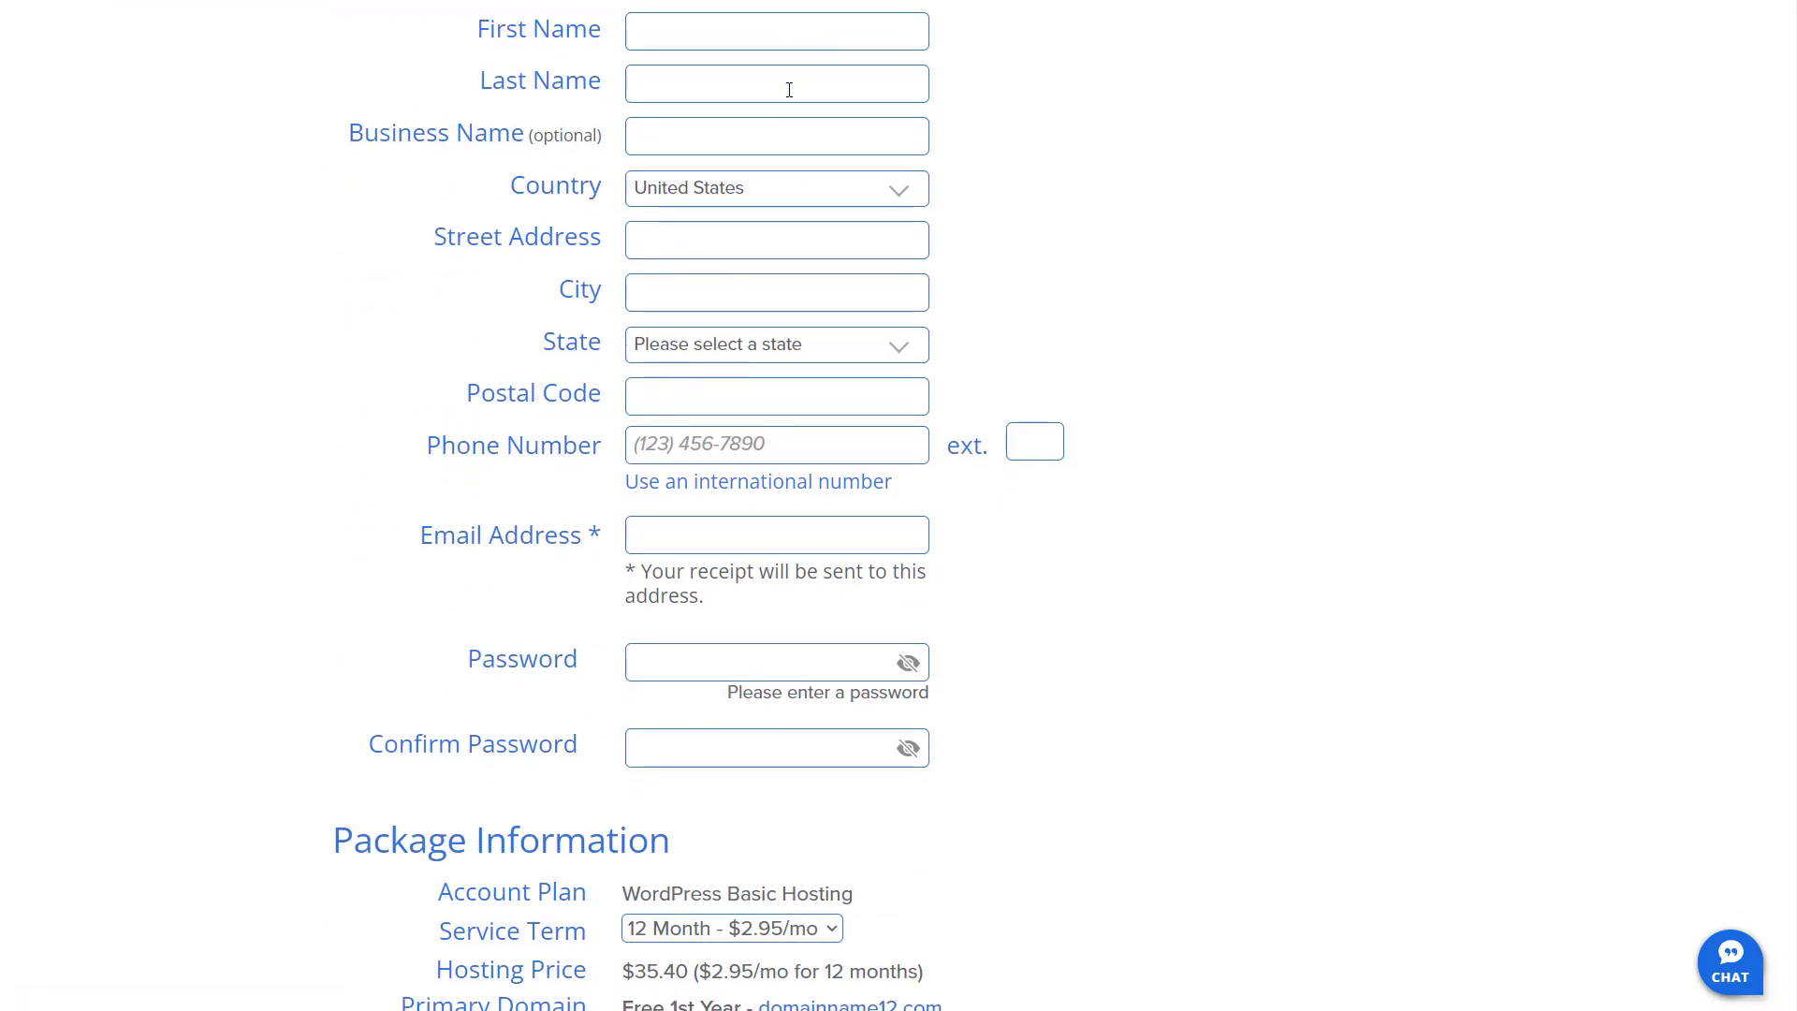
scroll(407, 497, down, 3)
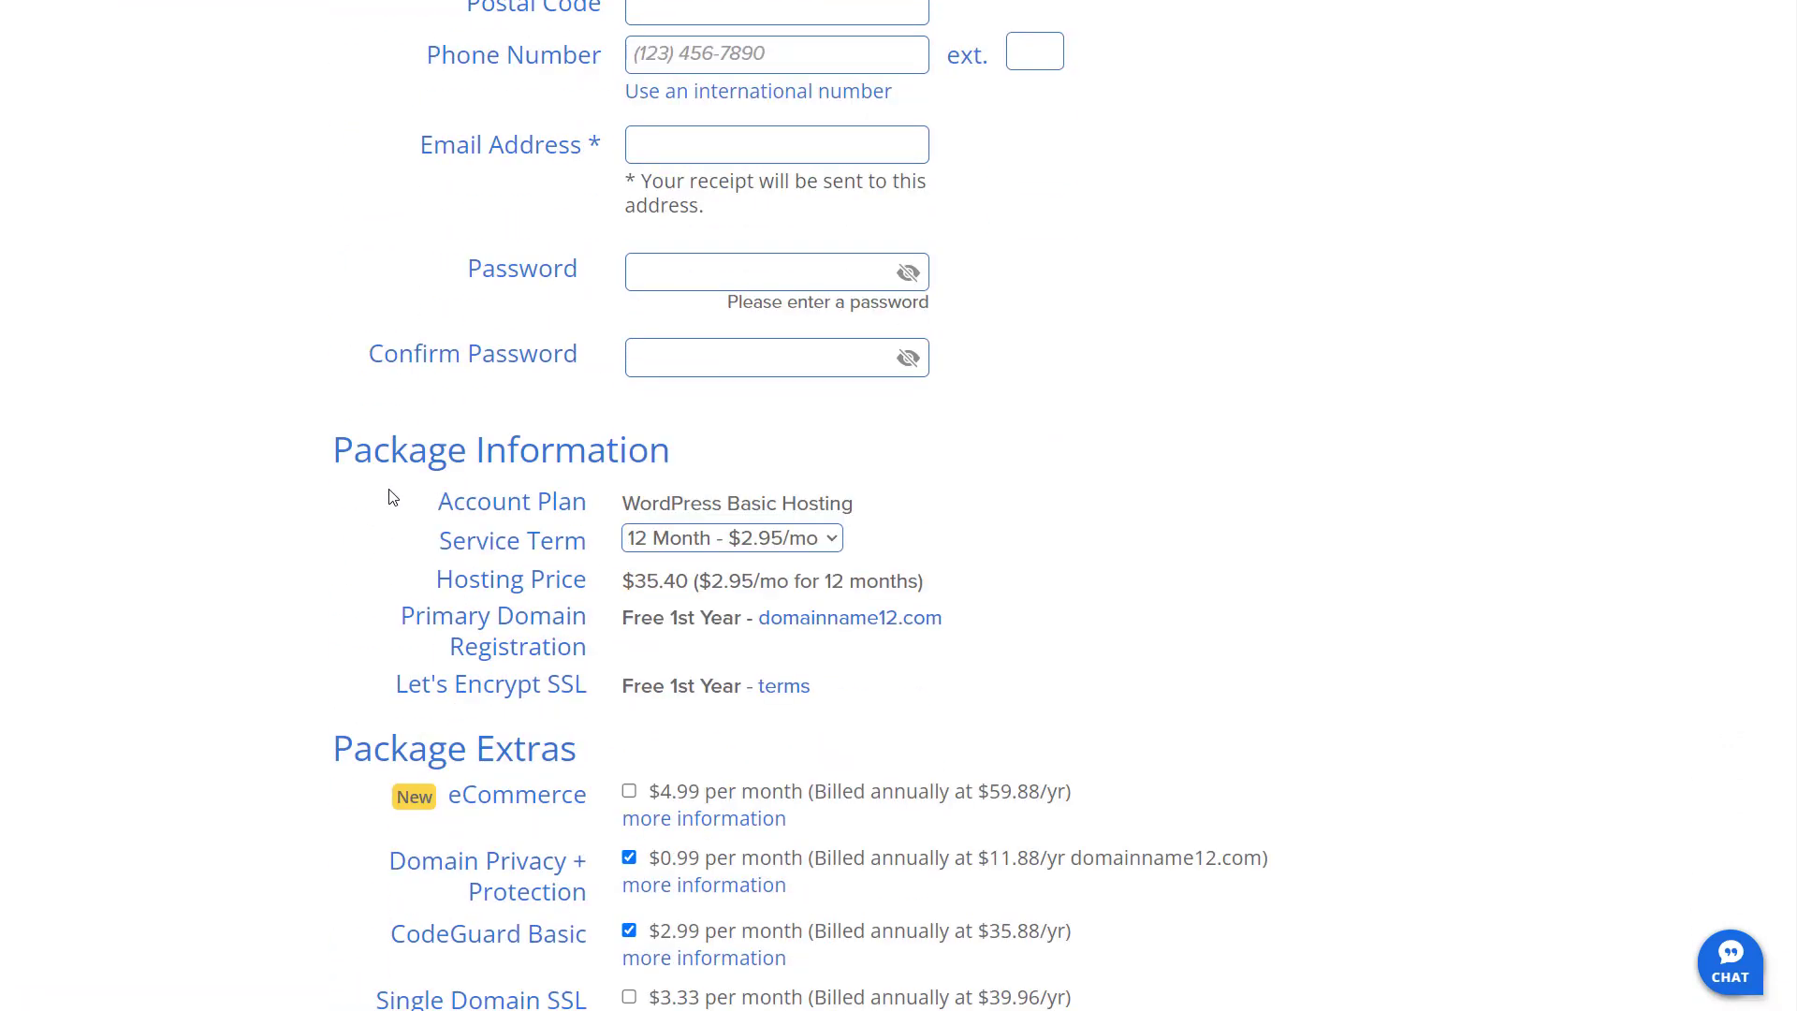
scroll(639, 365, down, 1)
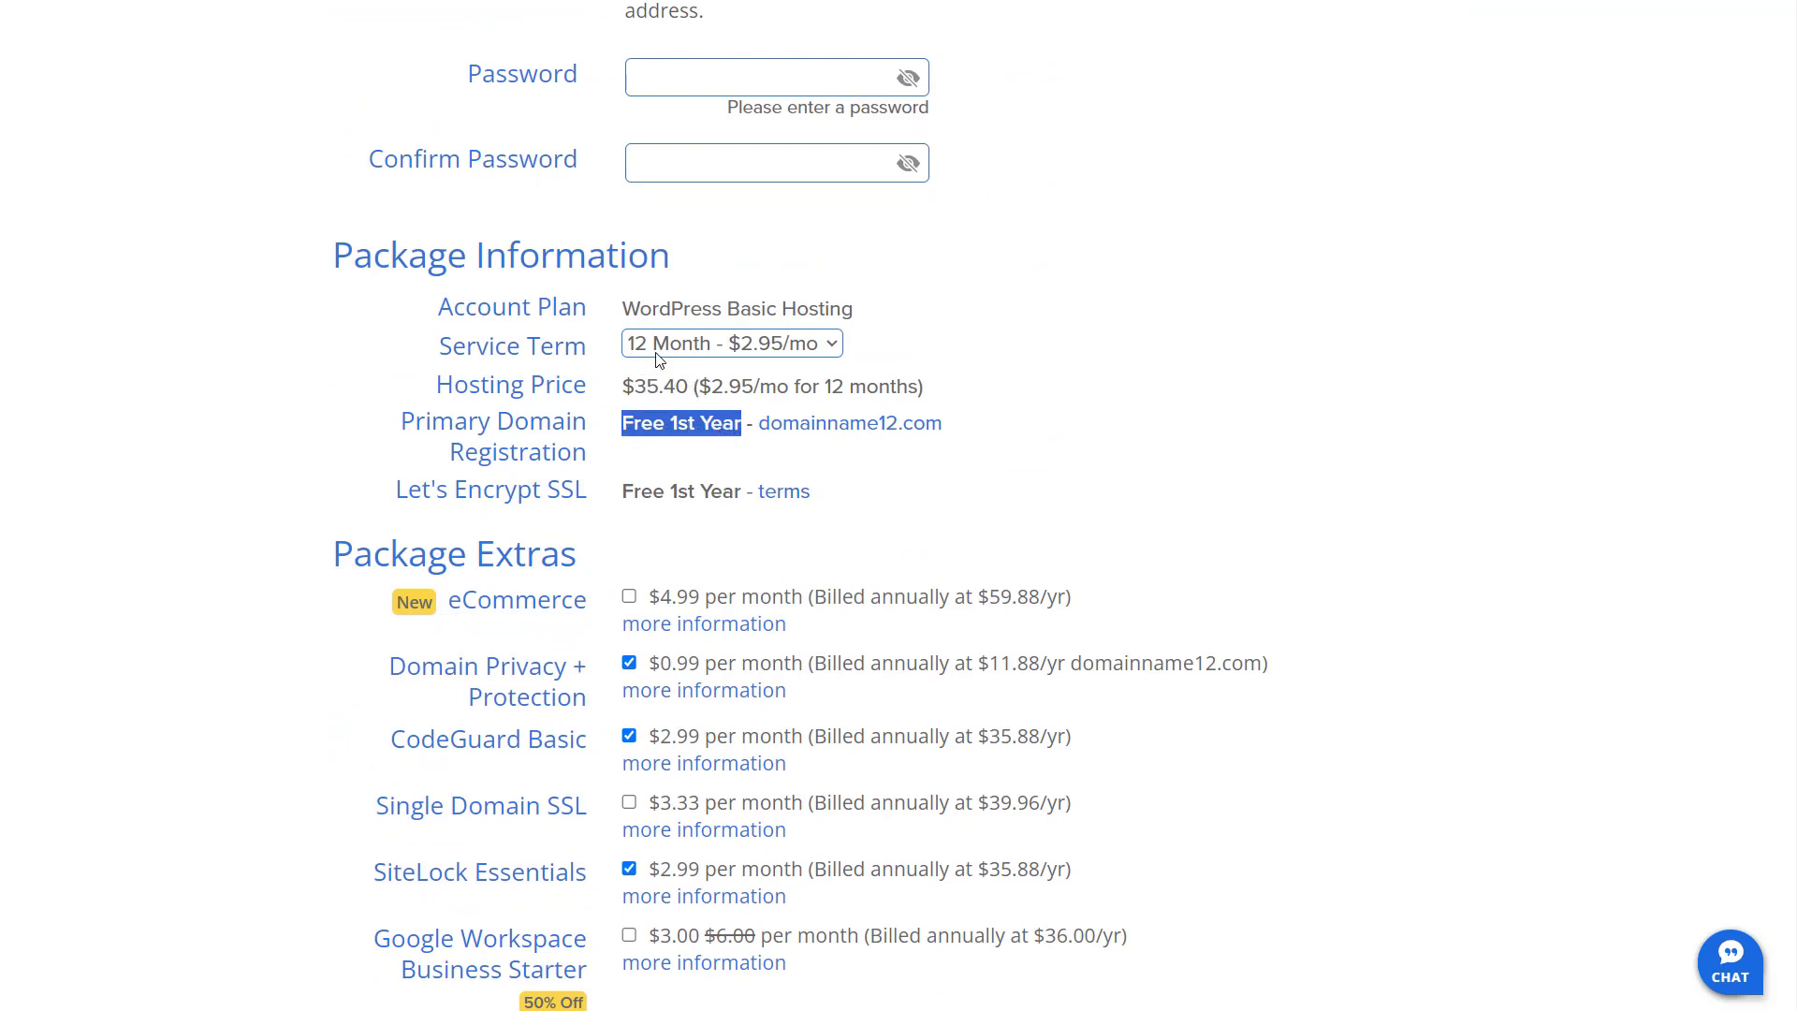
click(246, 511)
scroll(225, 503, down, 2)
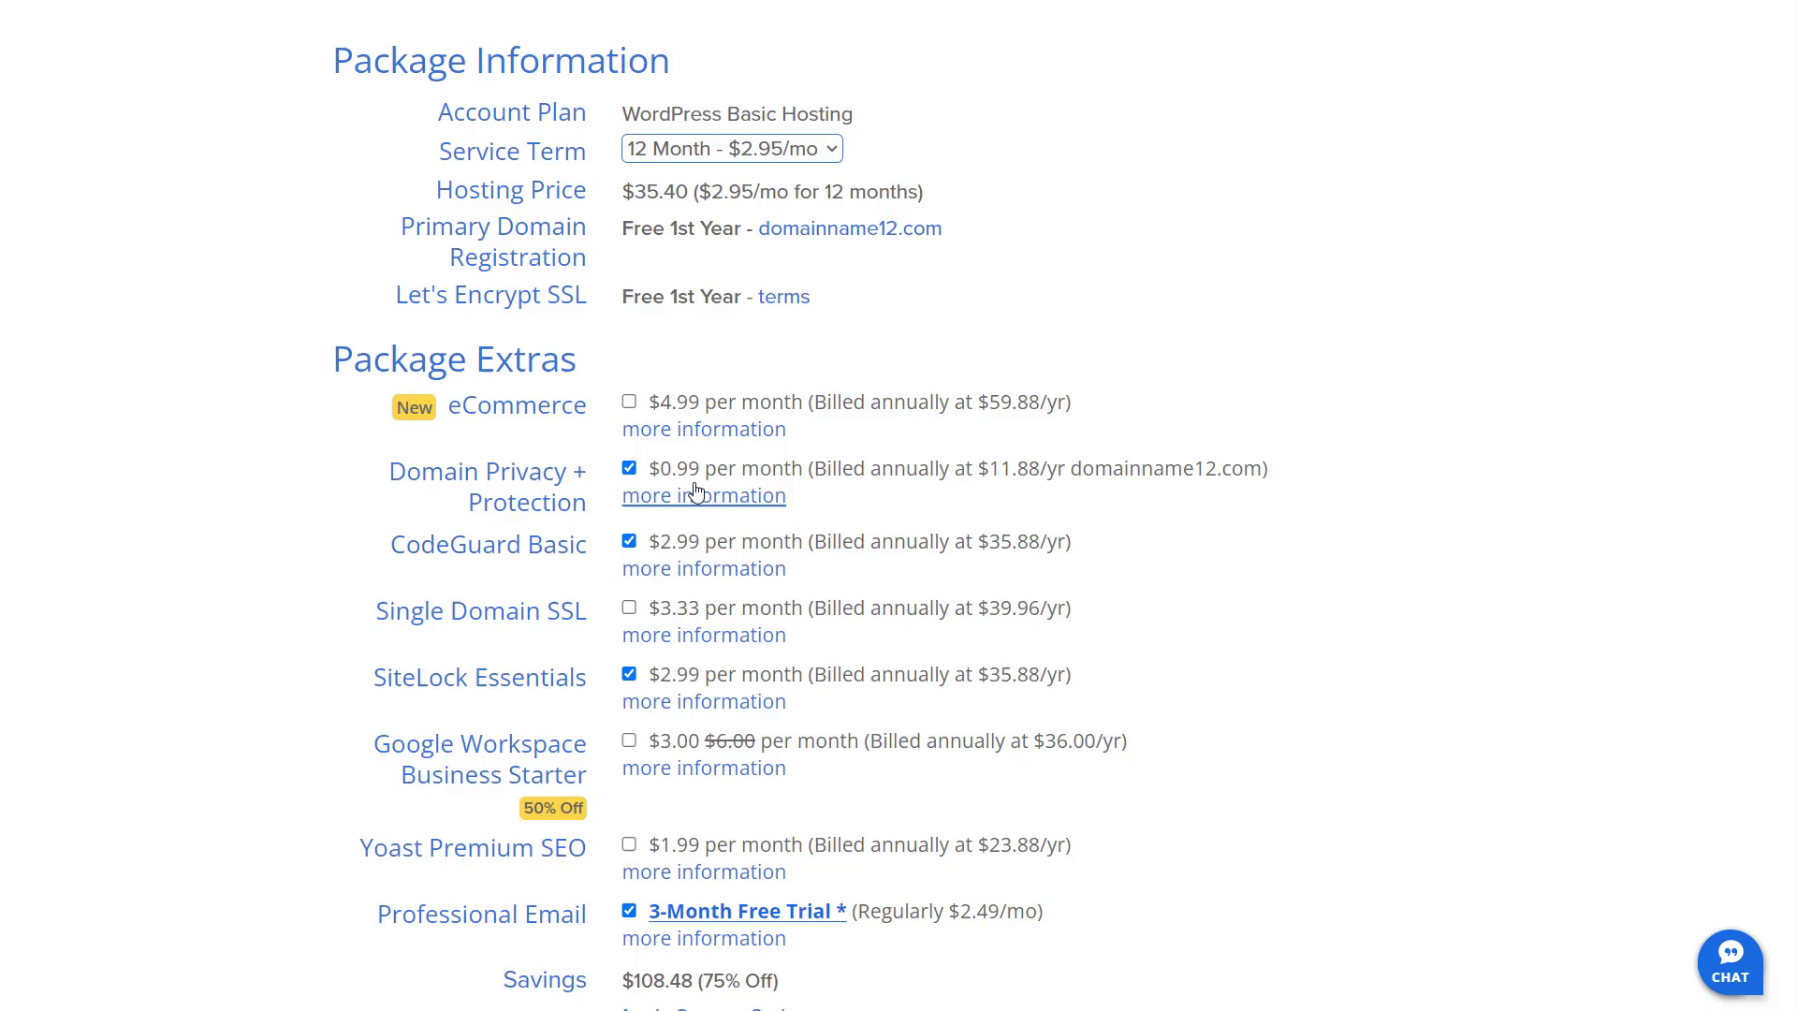
click(630, 469)
click(1087, 325)
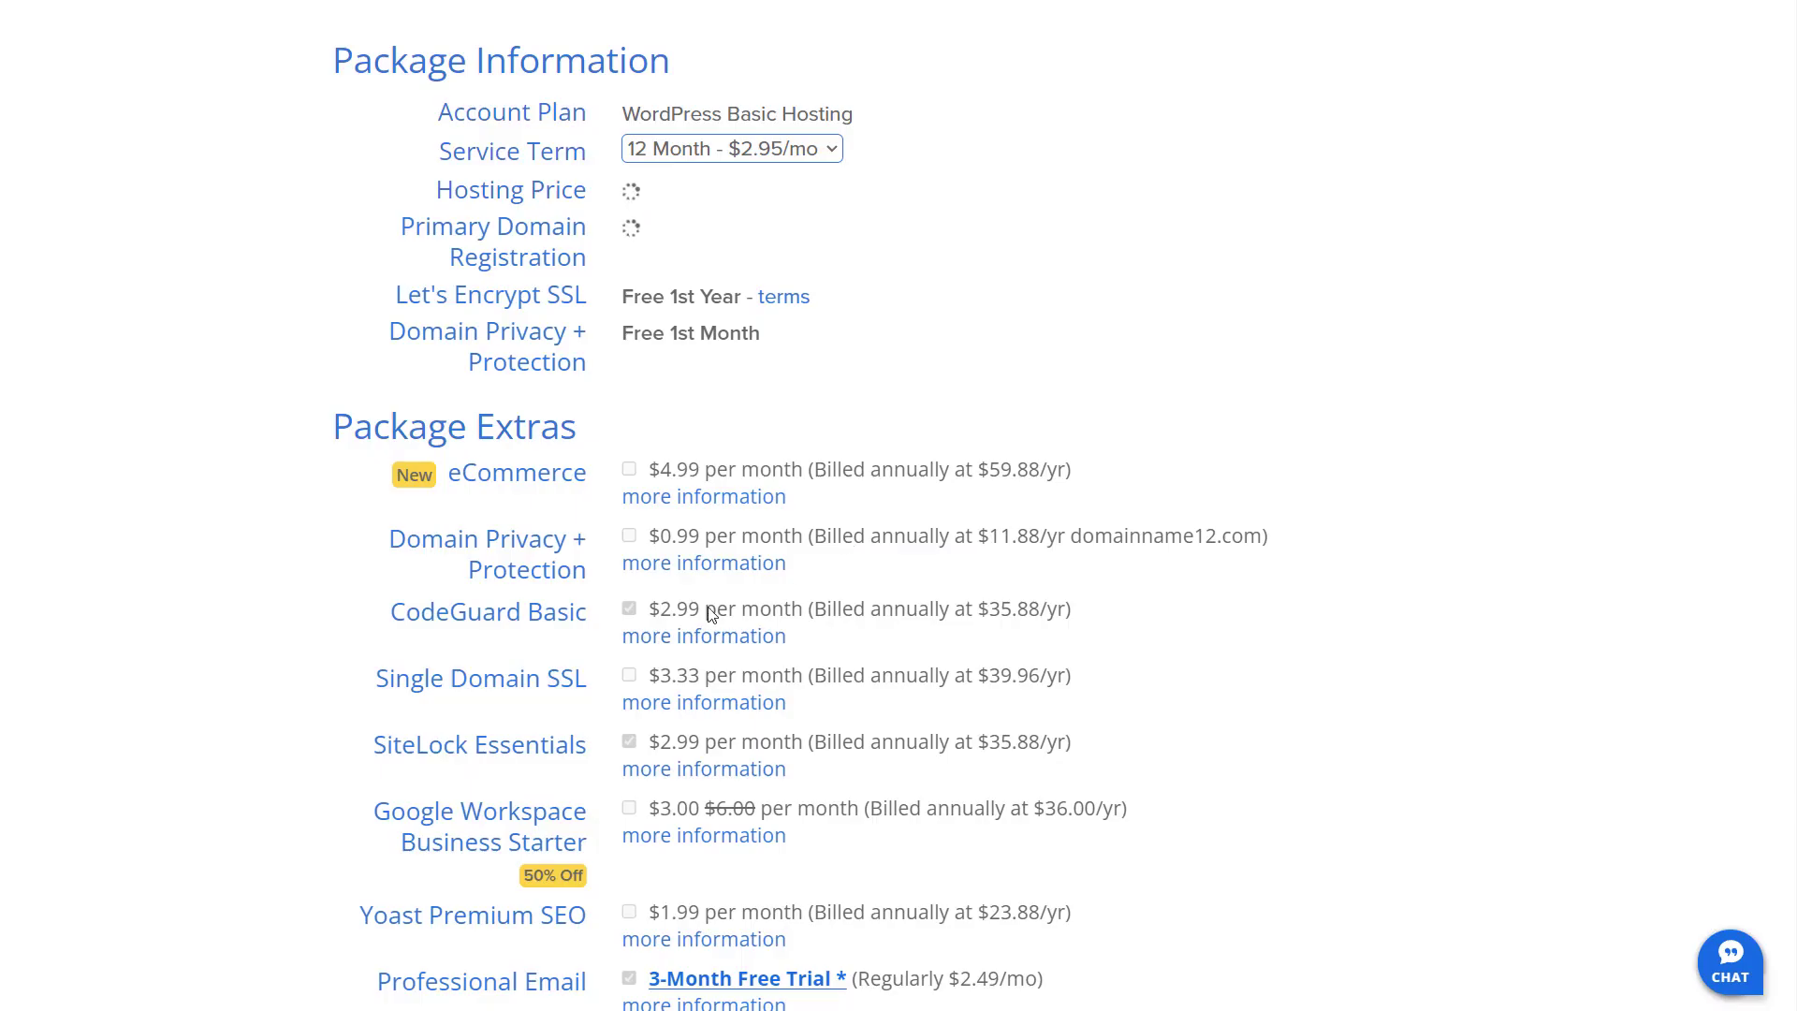
Drop CodeGuard Basic, SiteLock Essentials and Professional Email, and pay with PayPal
click(629, 609)
scroll(1085, 571, down, 4)
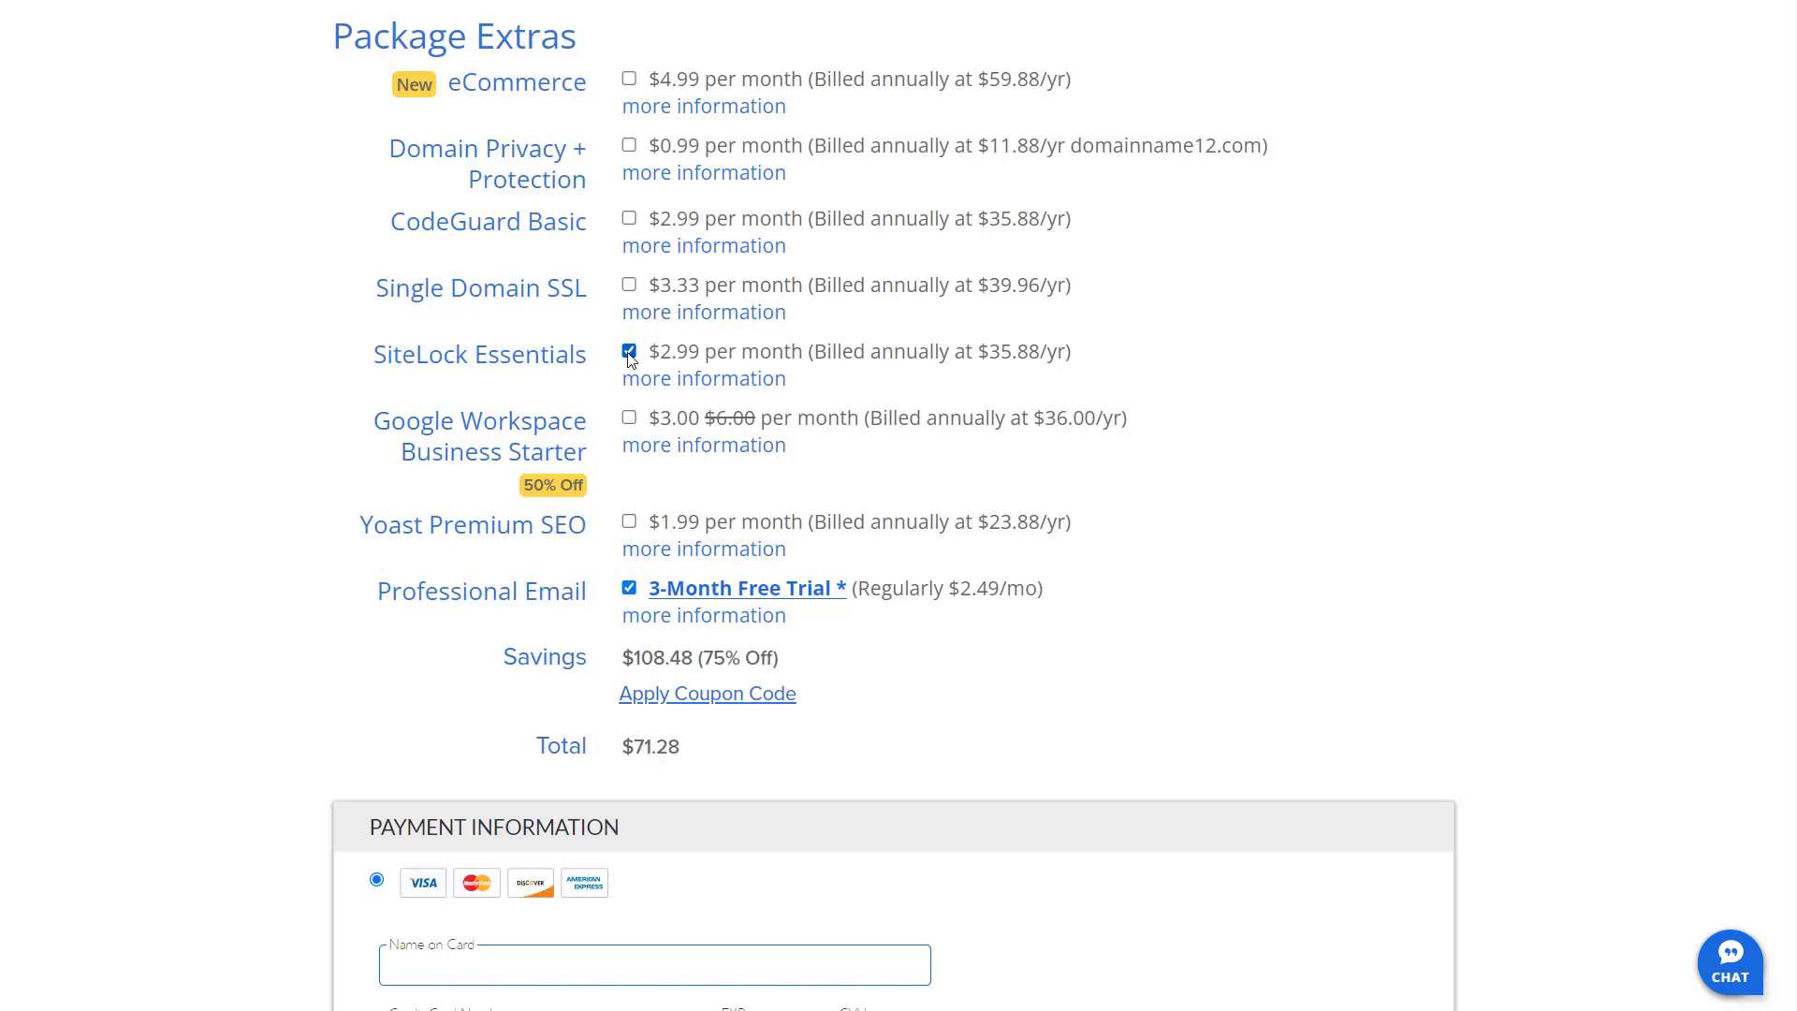
click(630, 351)
click(629, 590)
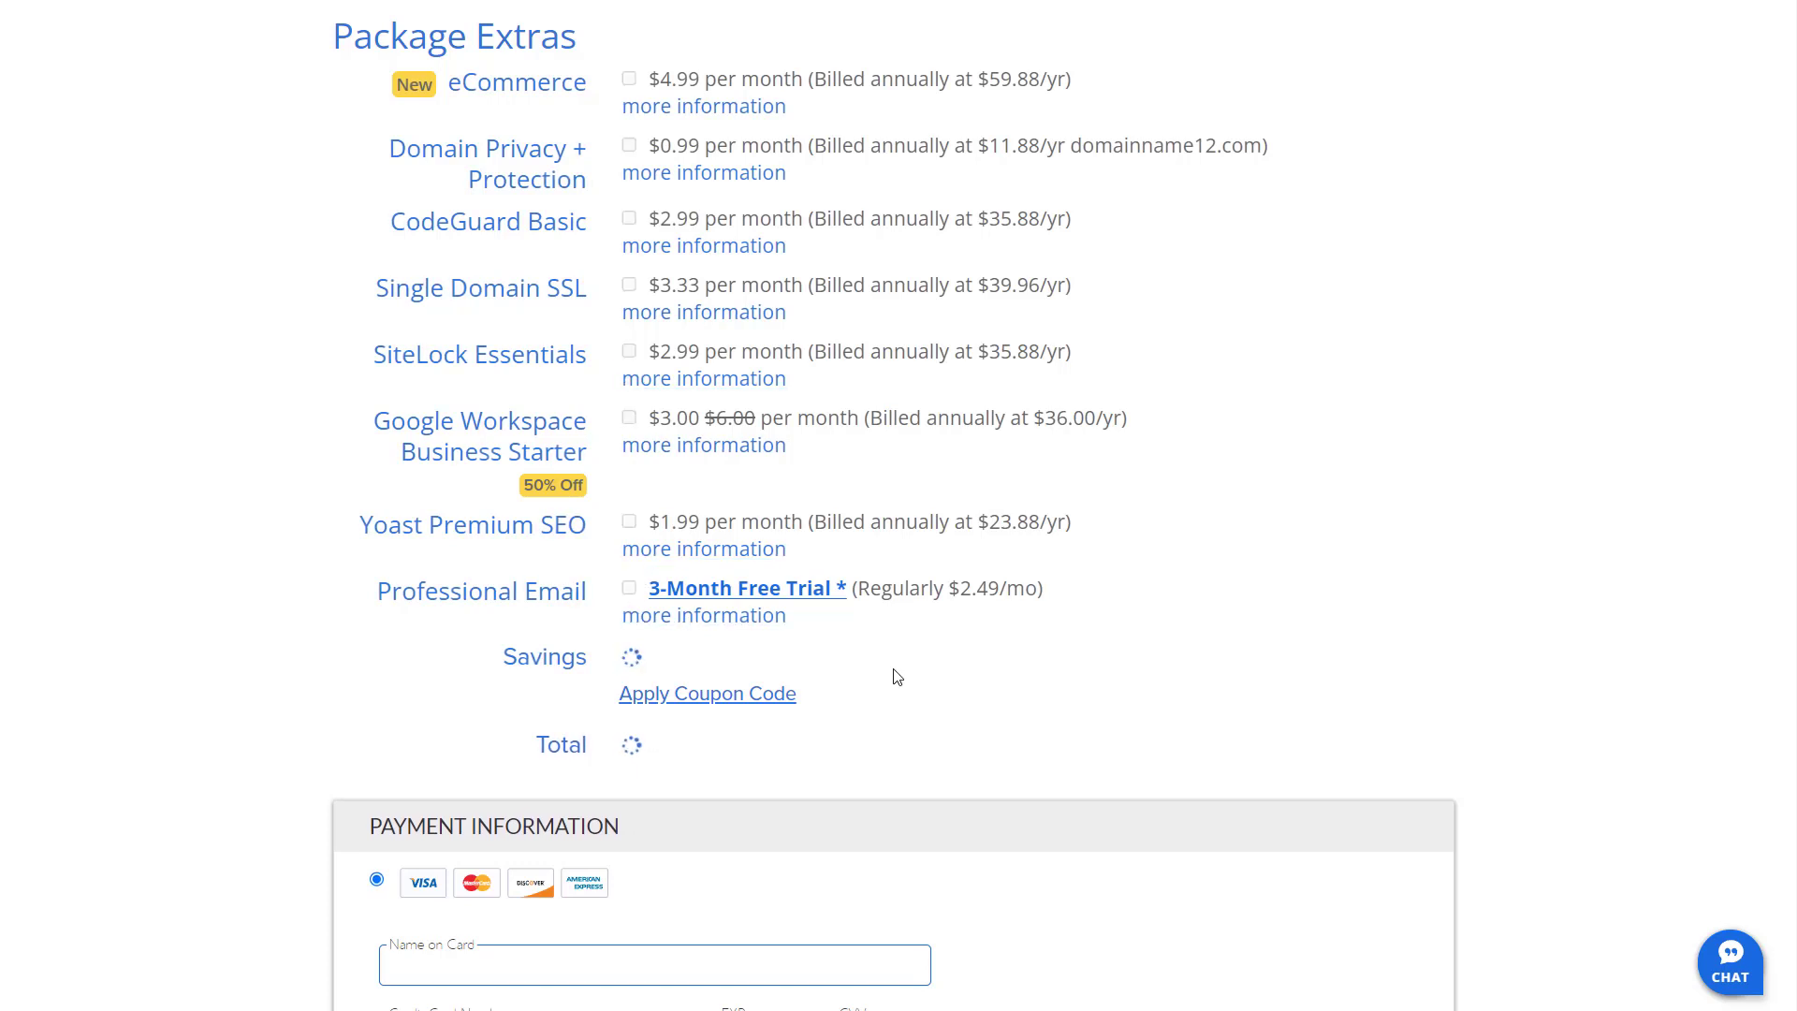
scroll(535, 760, down, 2)
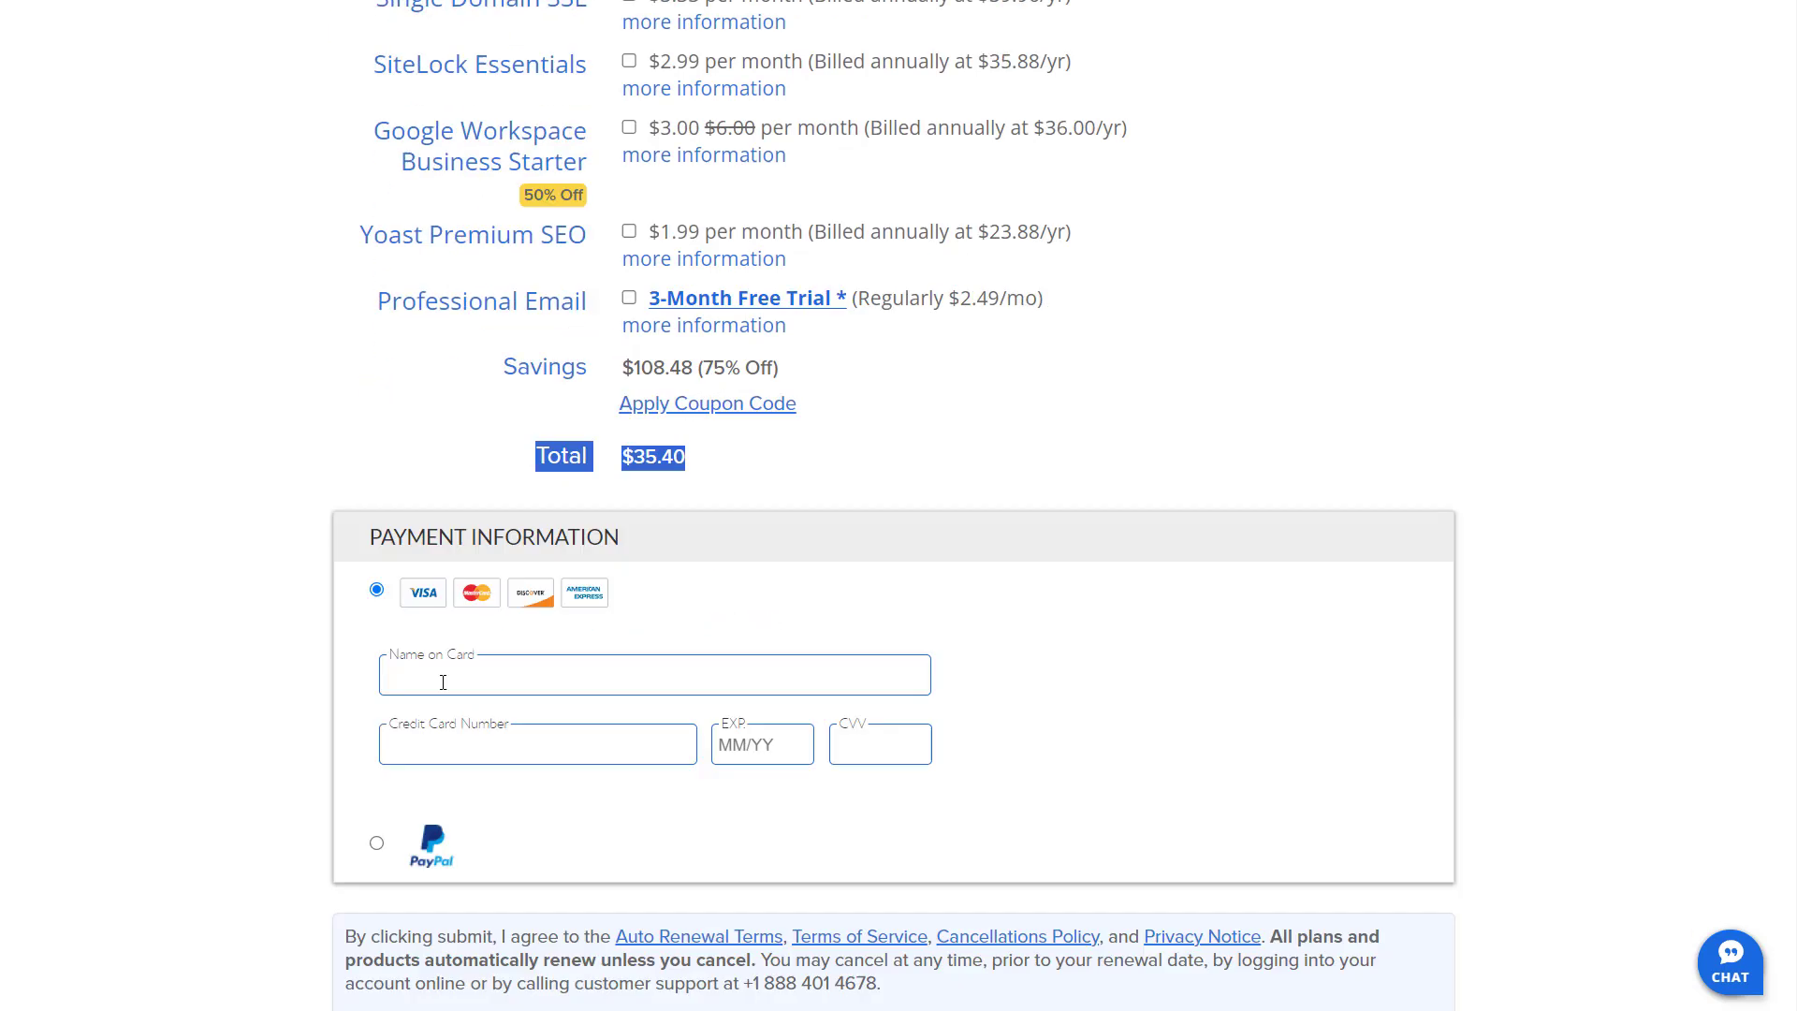
scroll(172, 632, down, 1)
scroll(172, 633, down, 1)
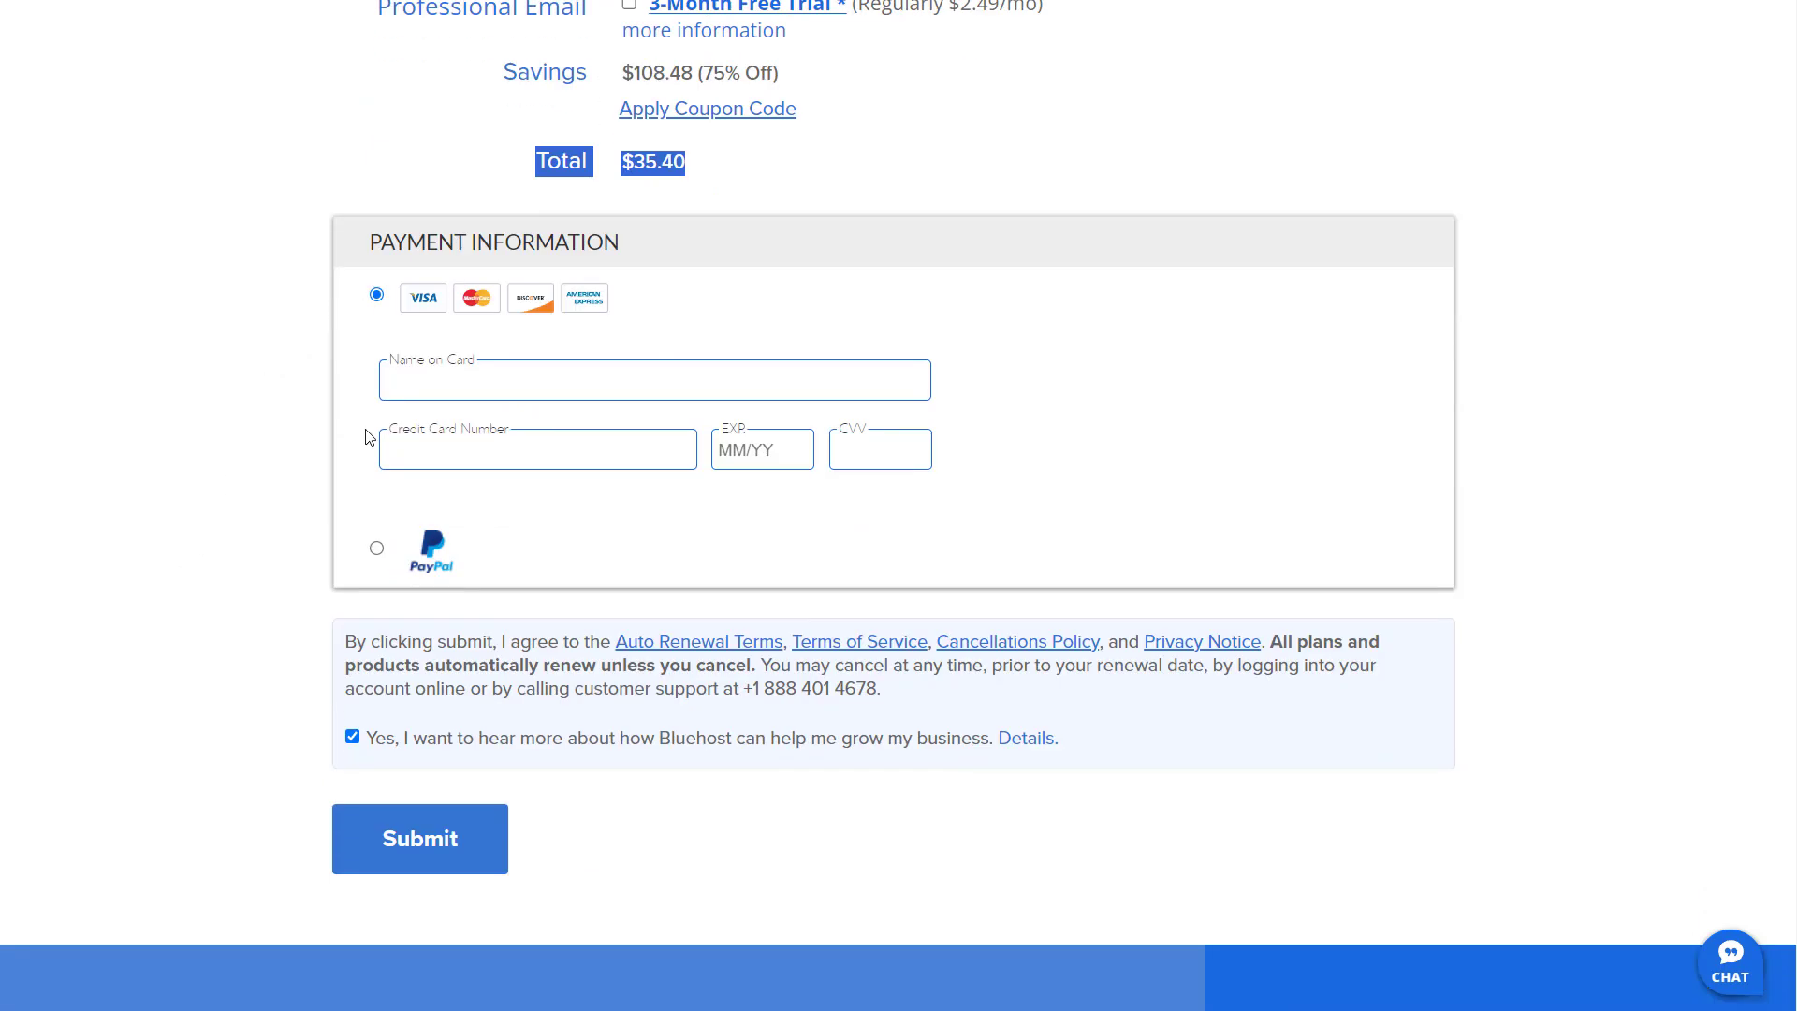
click(377, 552)
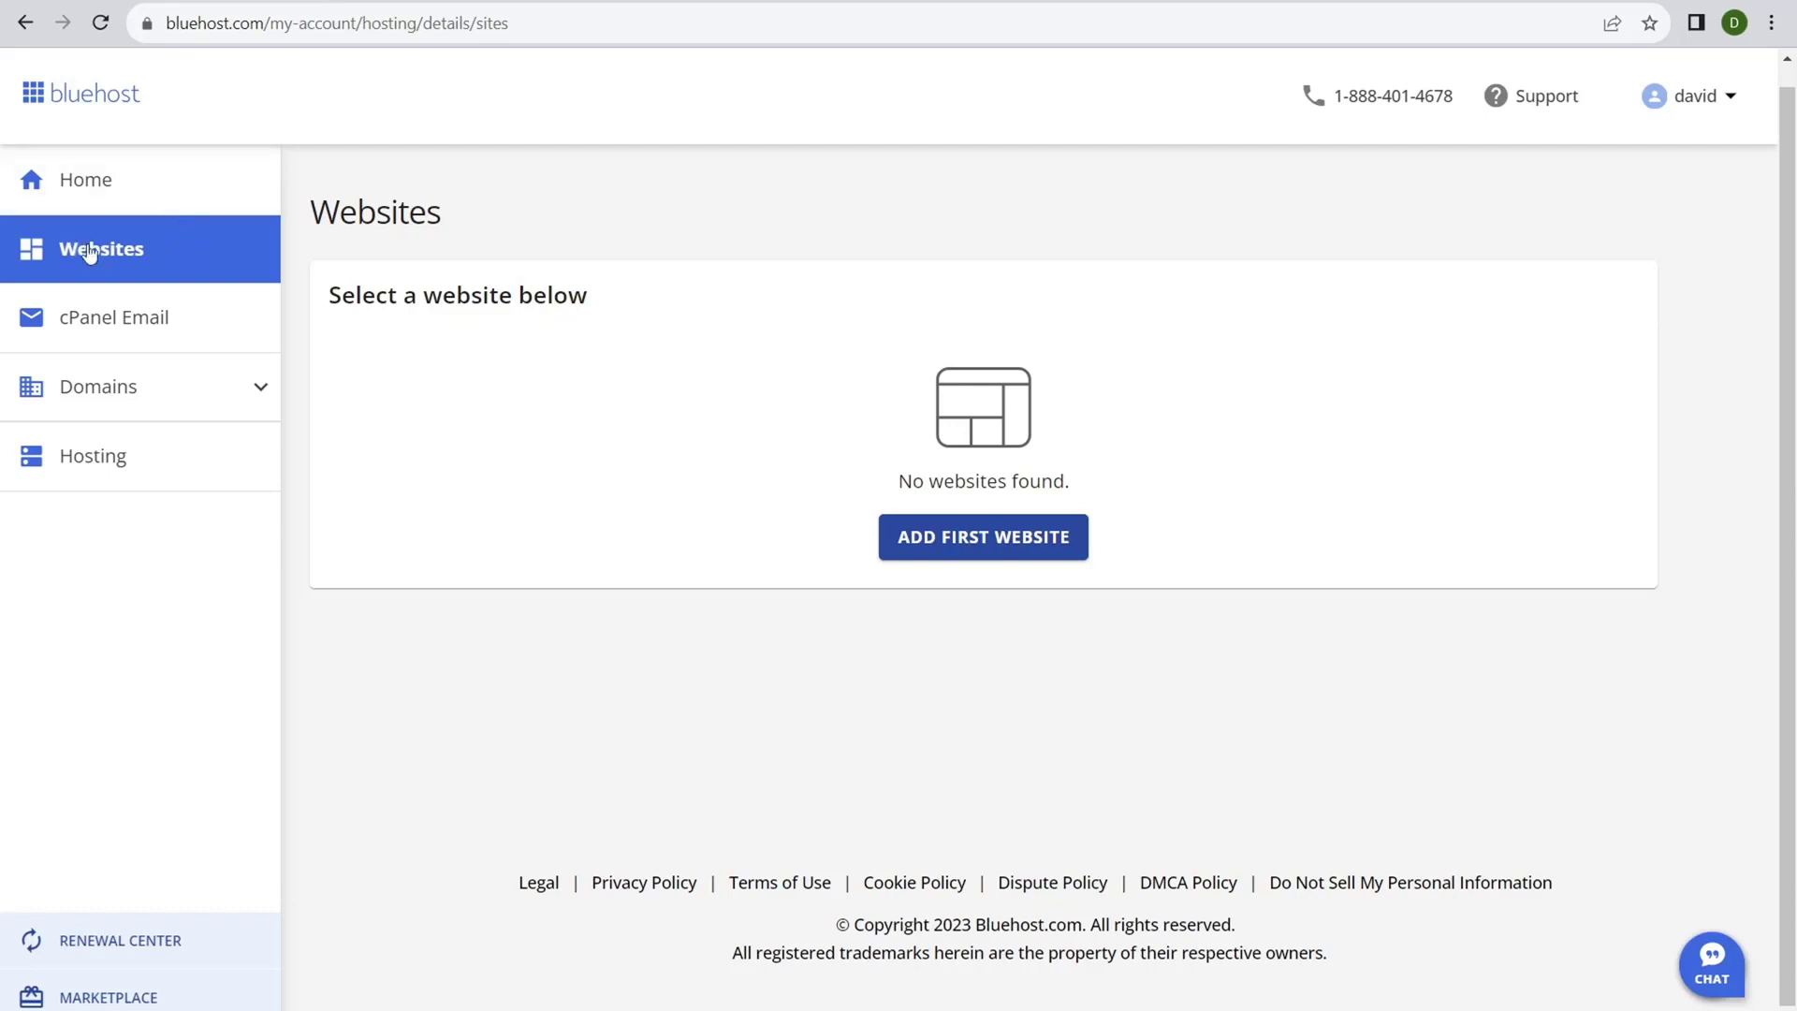
Add a first website as a fresh WordPress install, pass Site Title, and connect ABCDomain.com
click(978, 541)
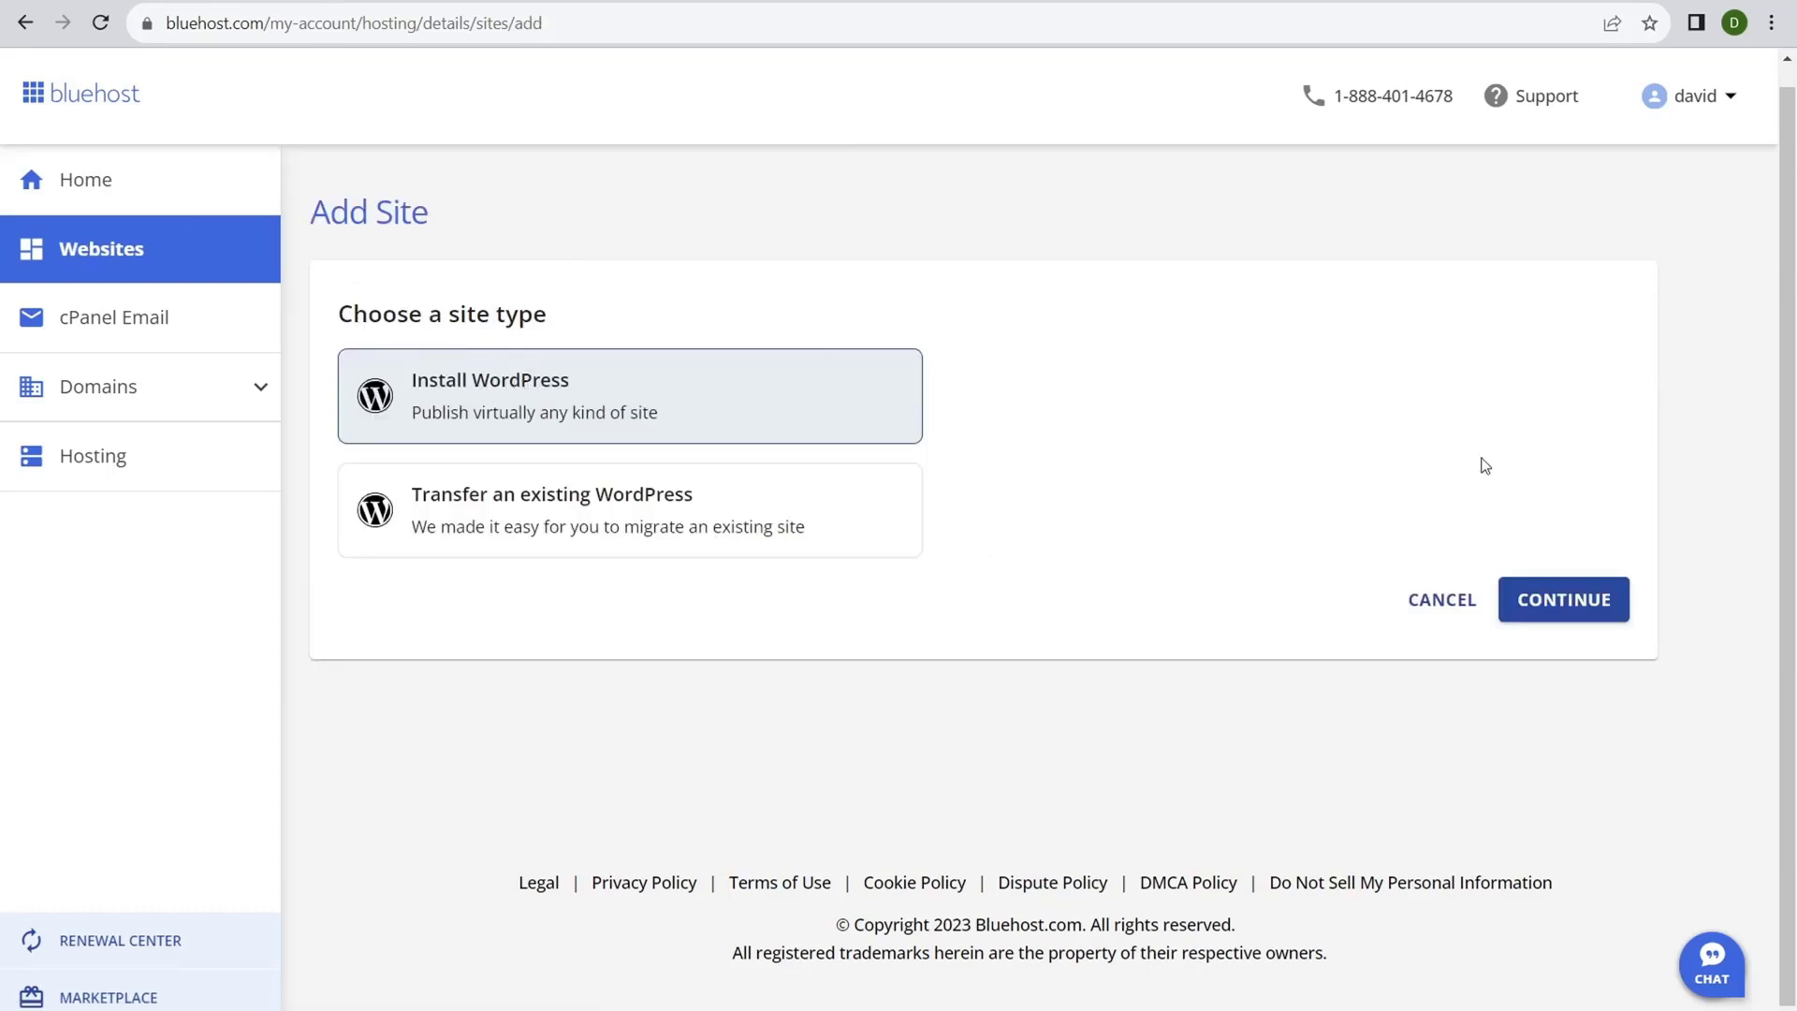
click(1565, 601)
click(525, 444)
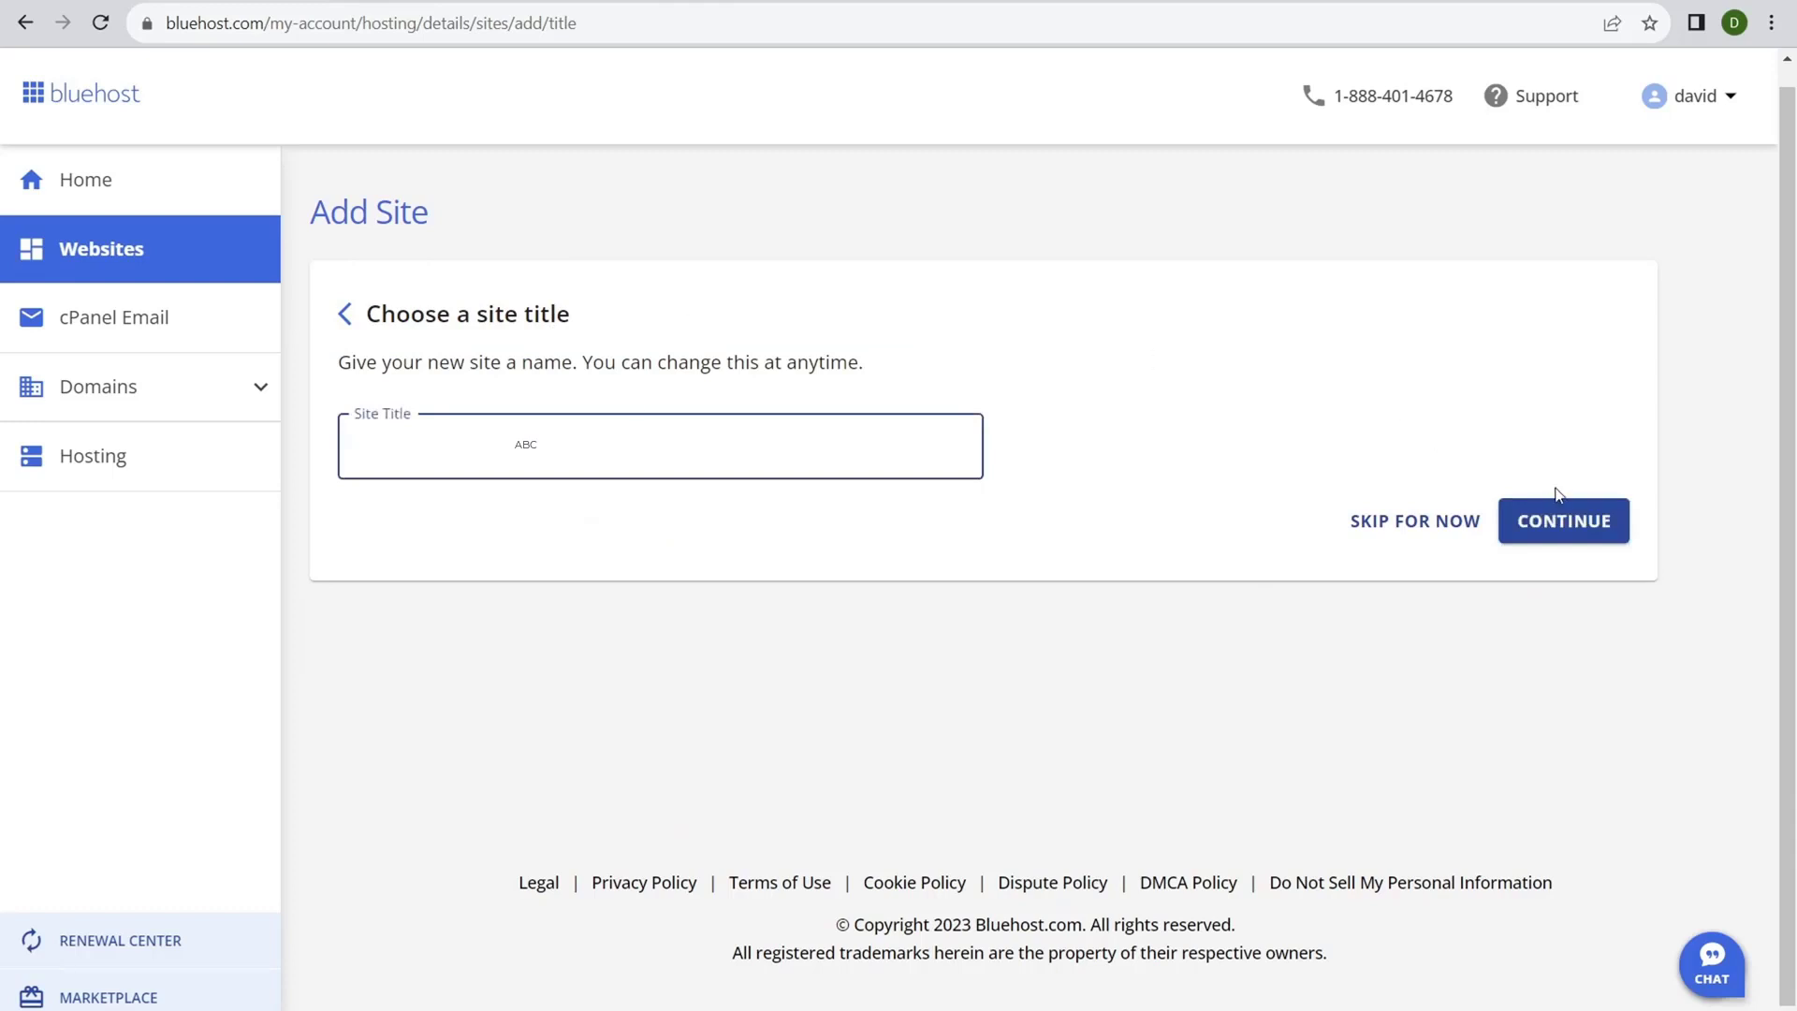
click(1564, 522)
click(432, 410)
text(ABCDomain.com)
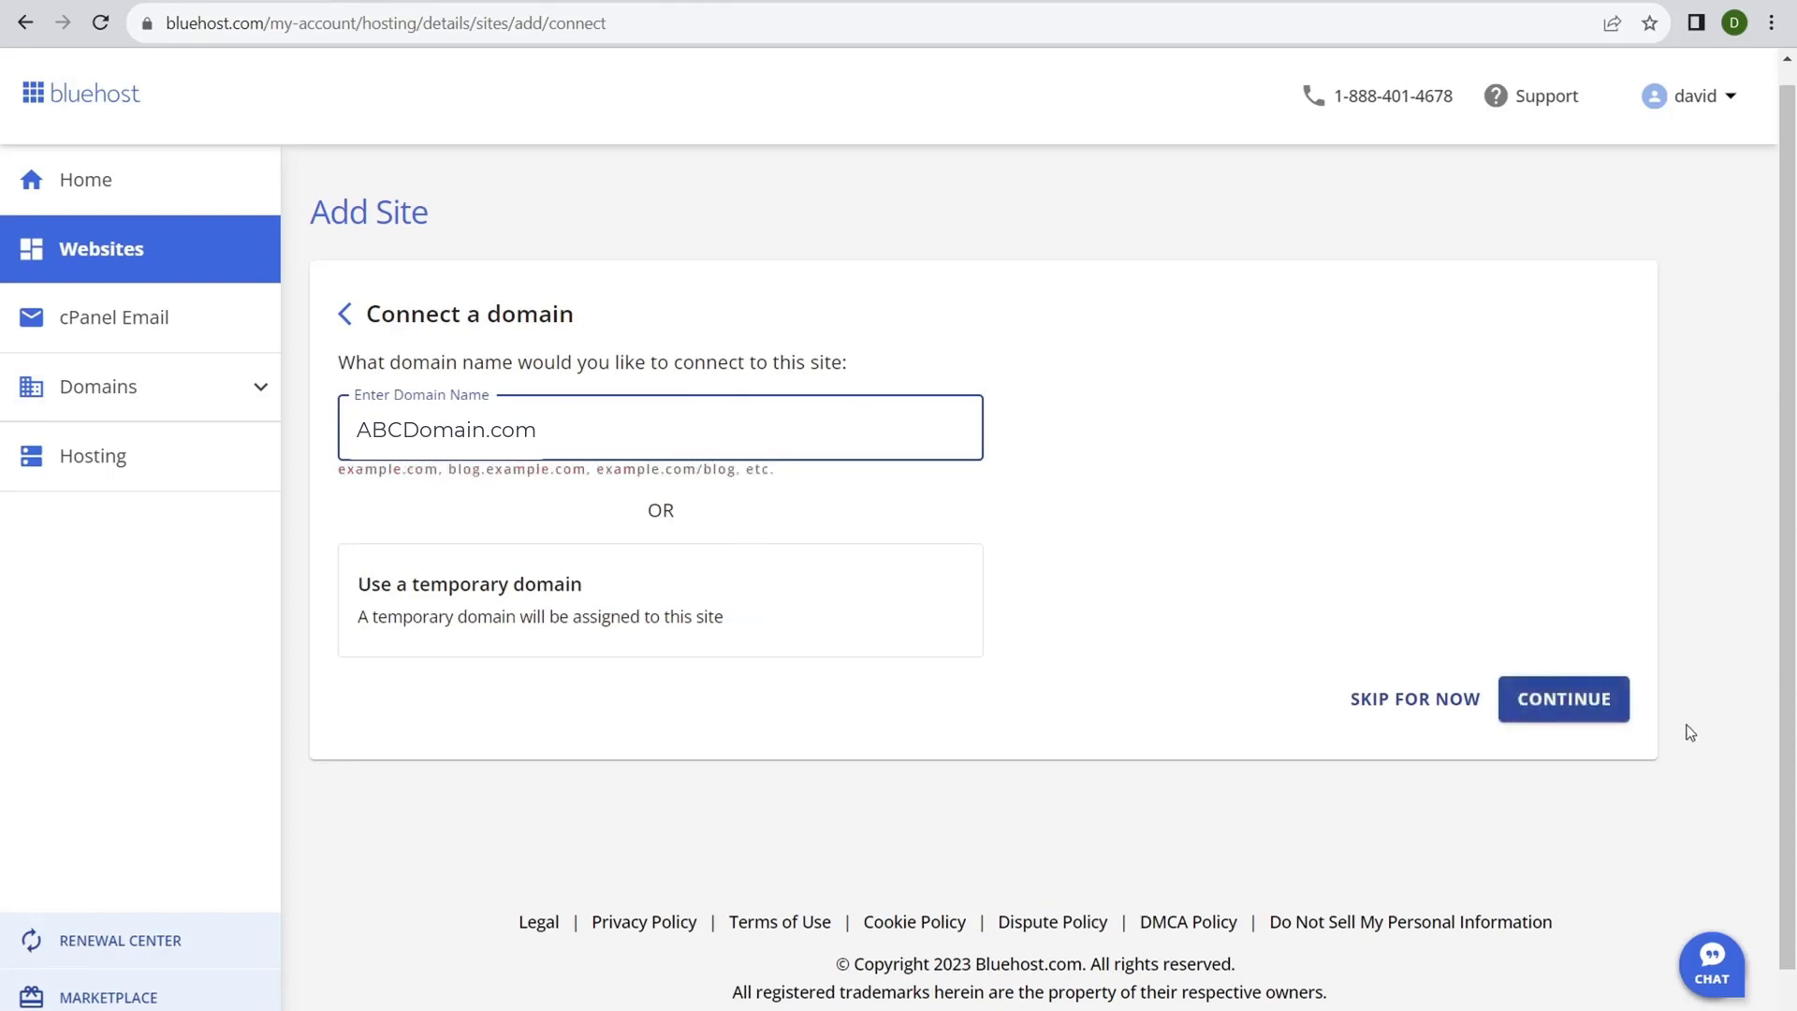
click(1580, 703)
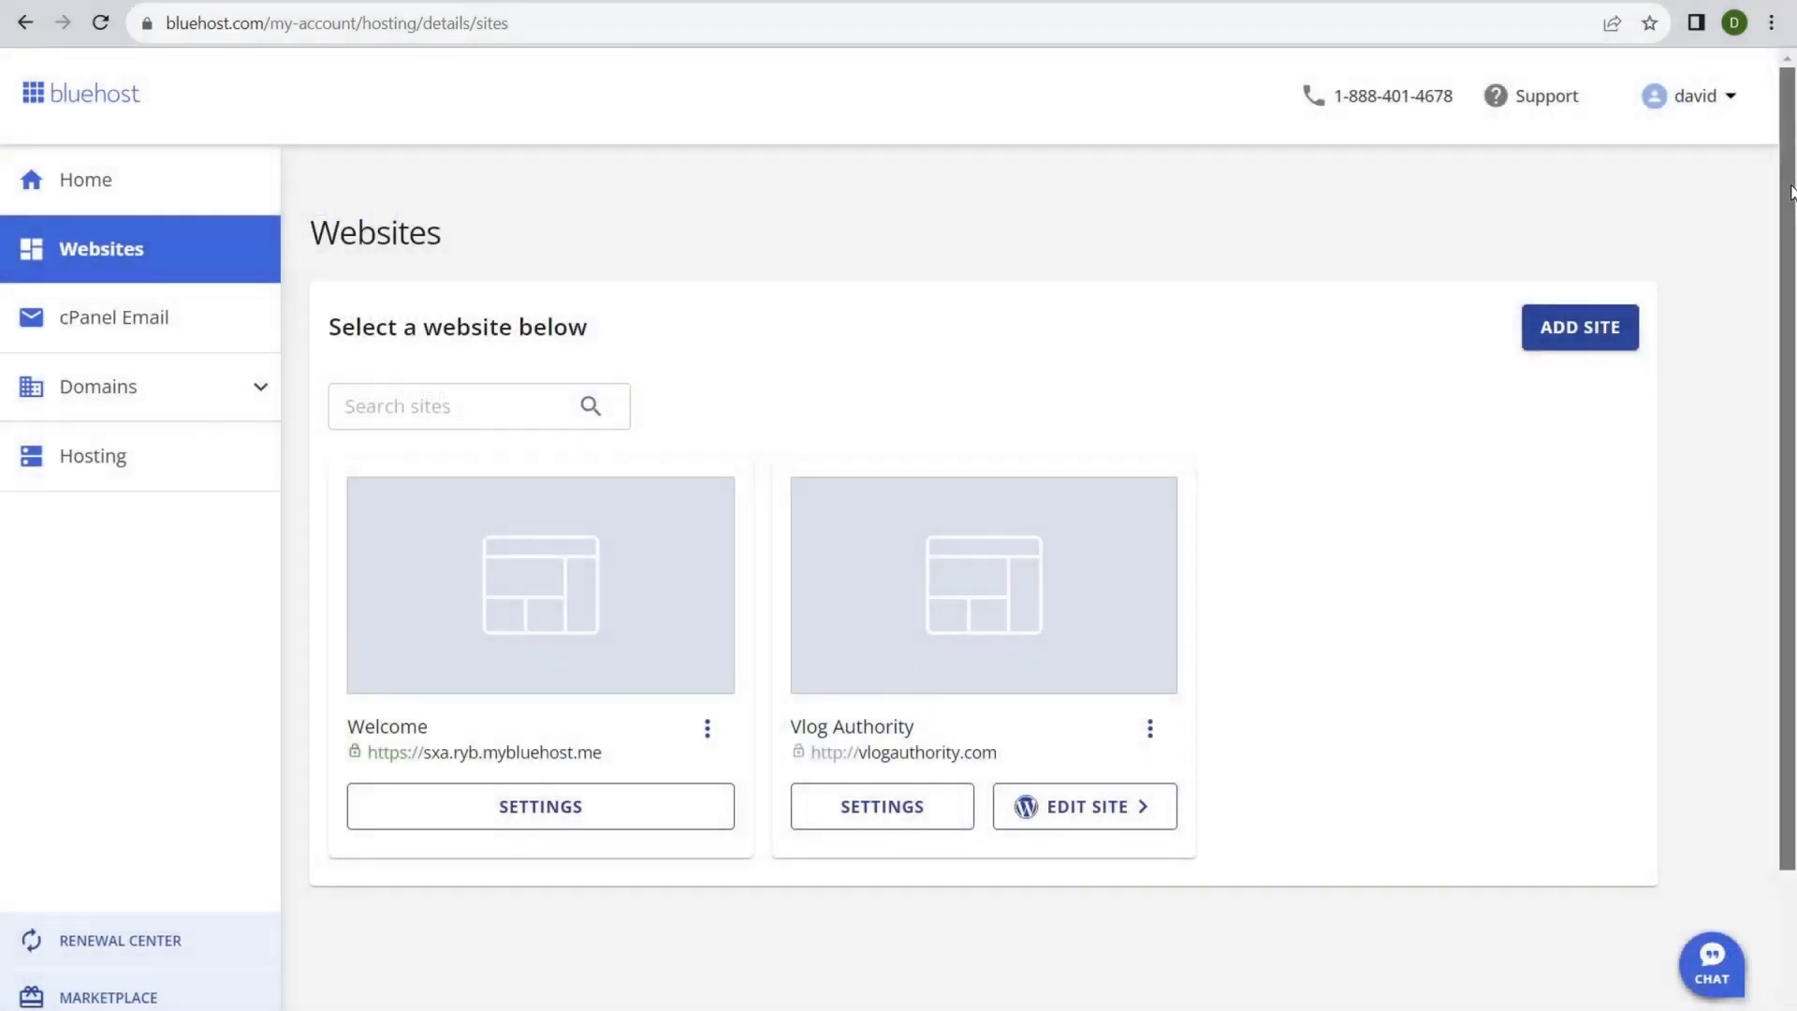
scroll(1792, 193, down, 2)
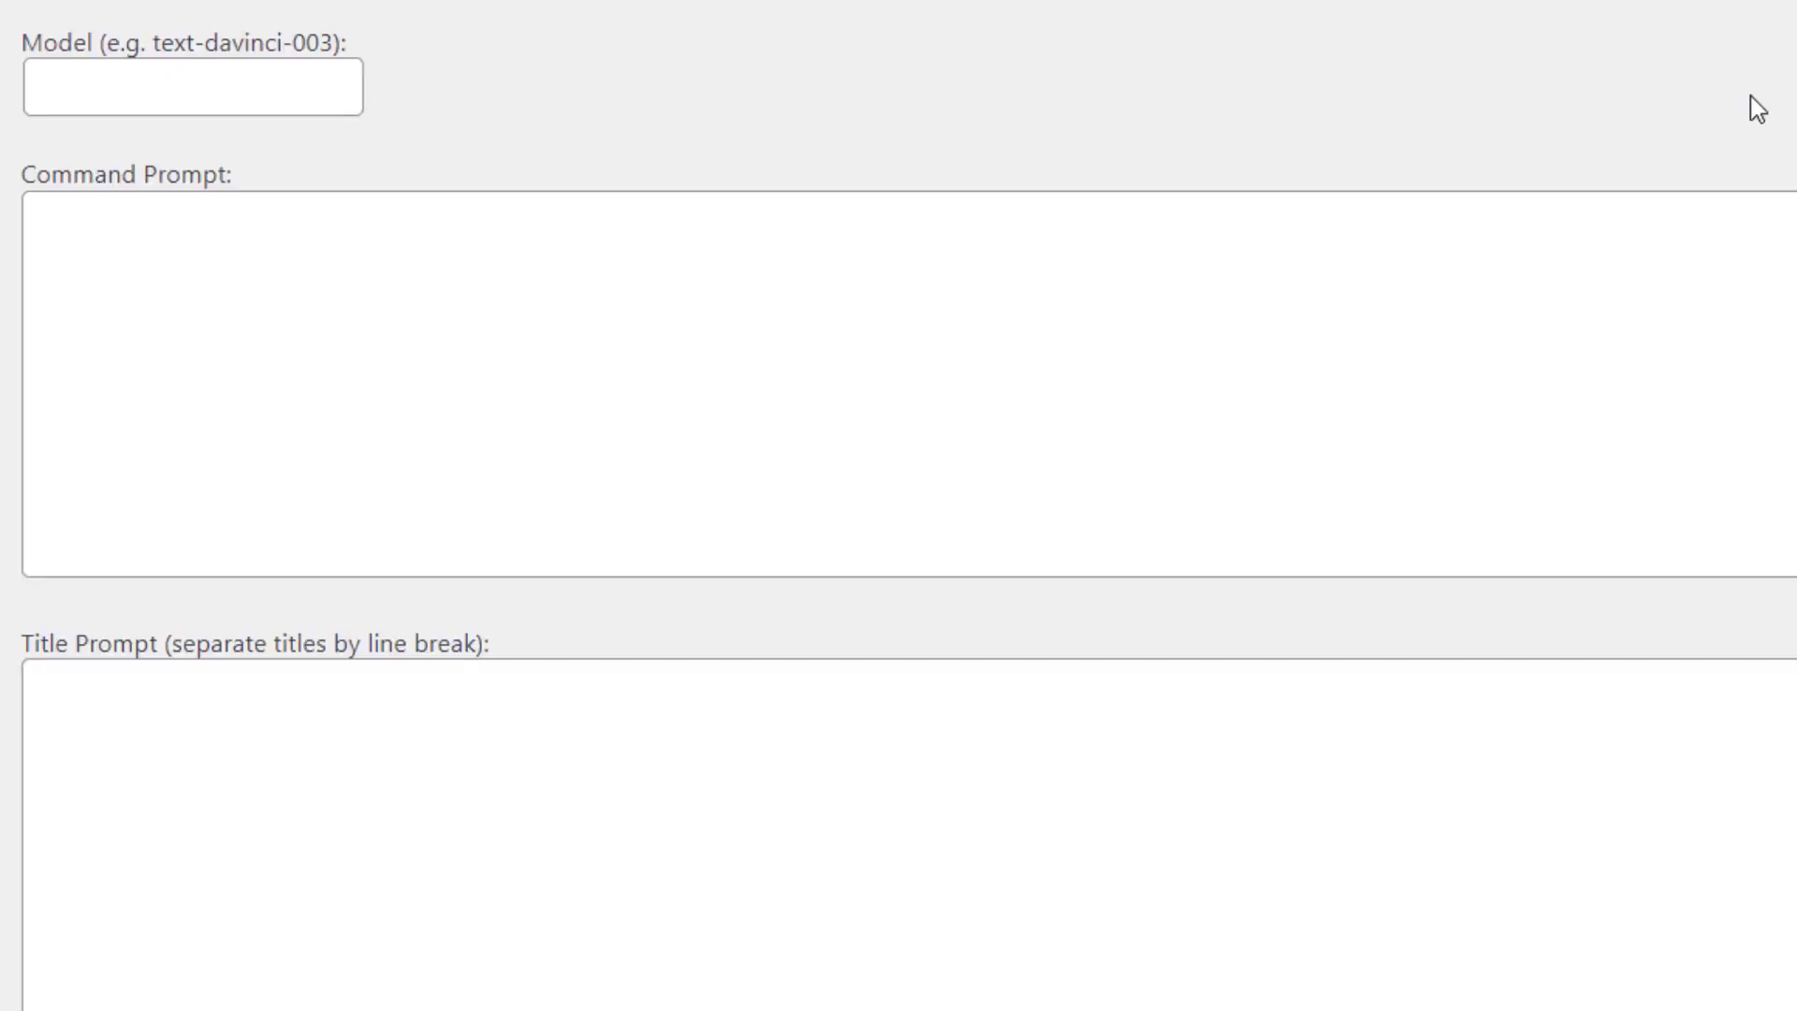
Enter sample text in the plugin's Command Prompt, Title Prompt and SEO Keywords fields
click(1236, 277)
text(Prompt)
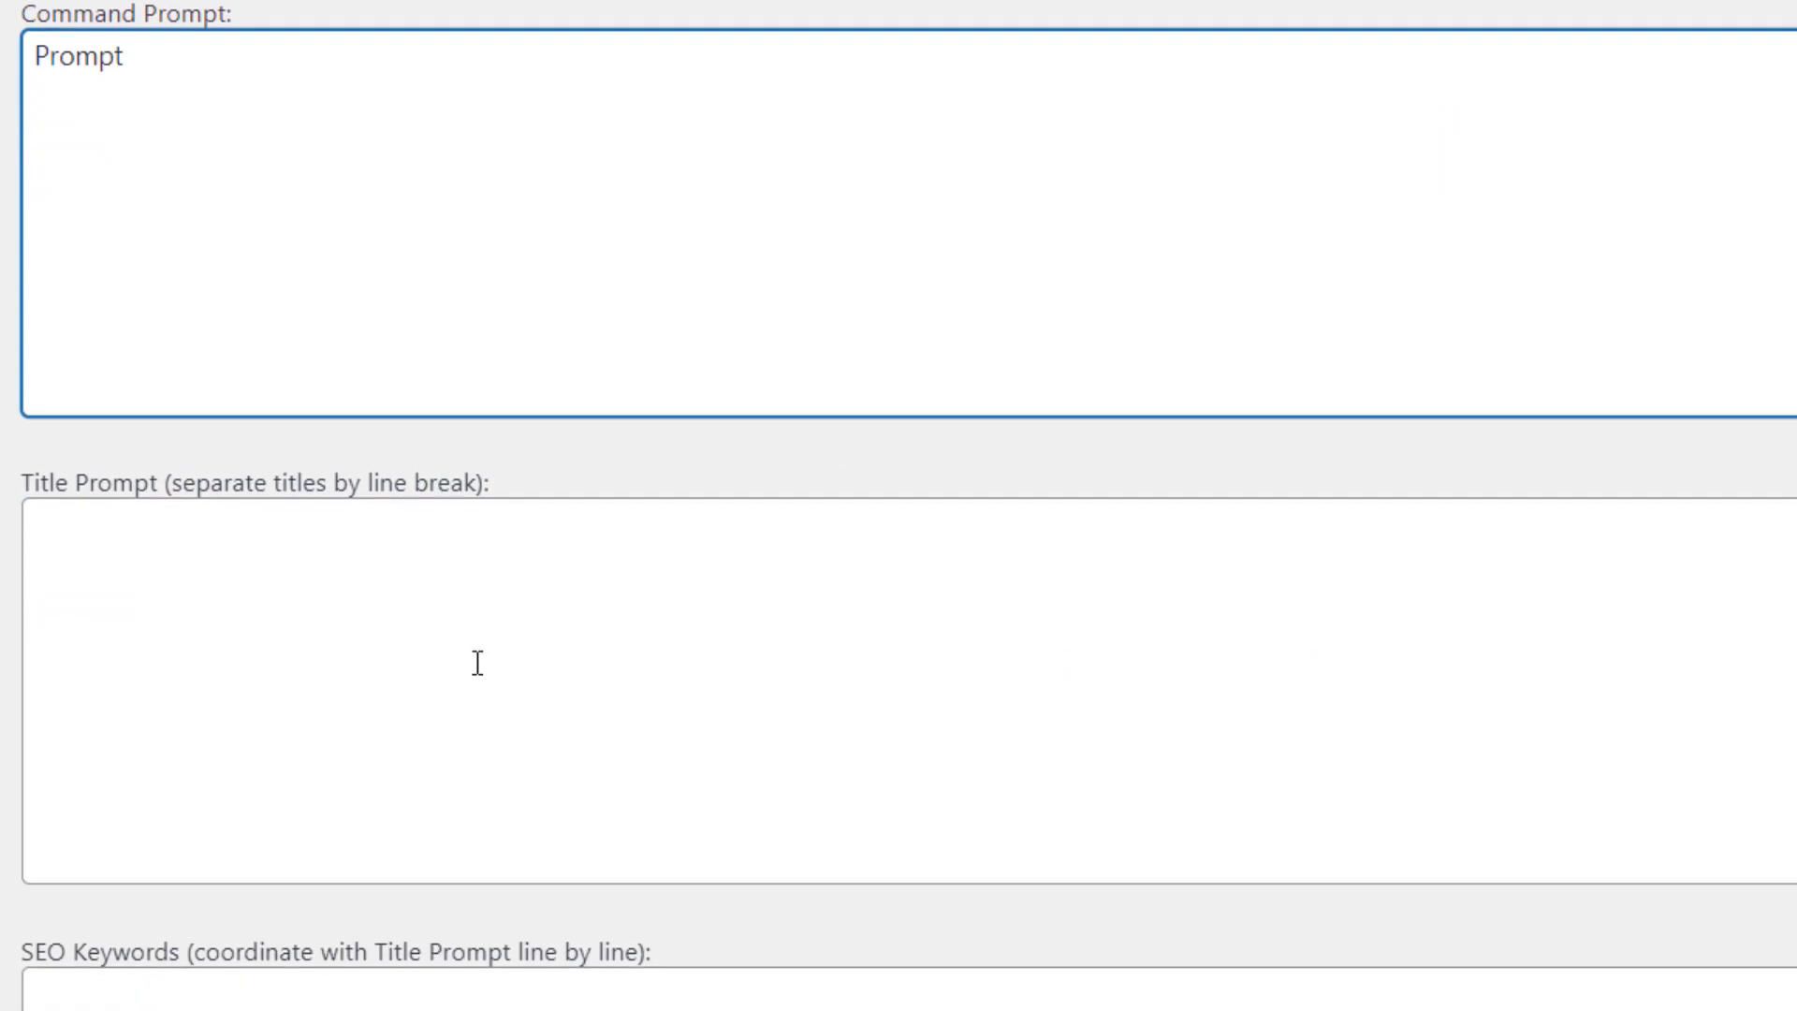
click(477, 663)
text(Title)
click(478, 652)
text(Seo Keyw)
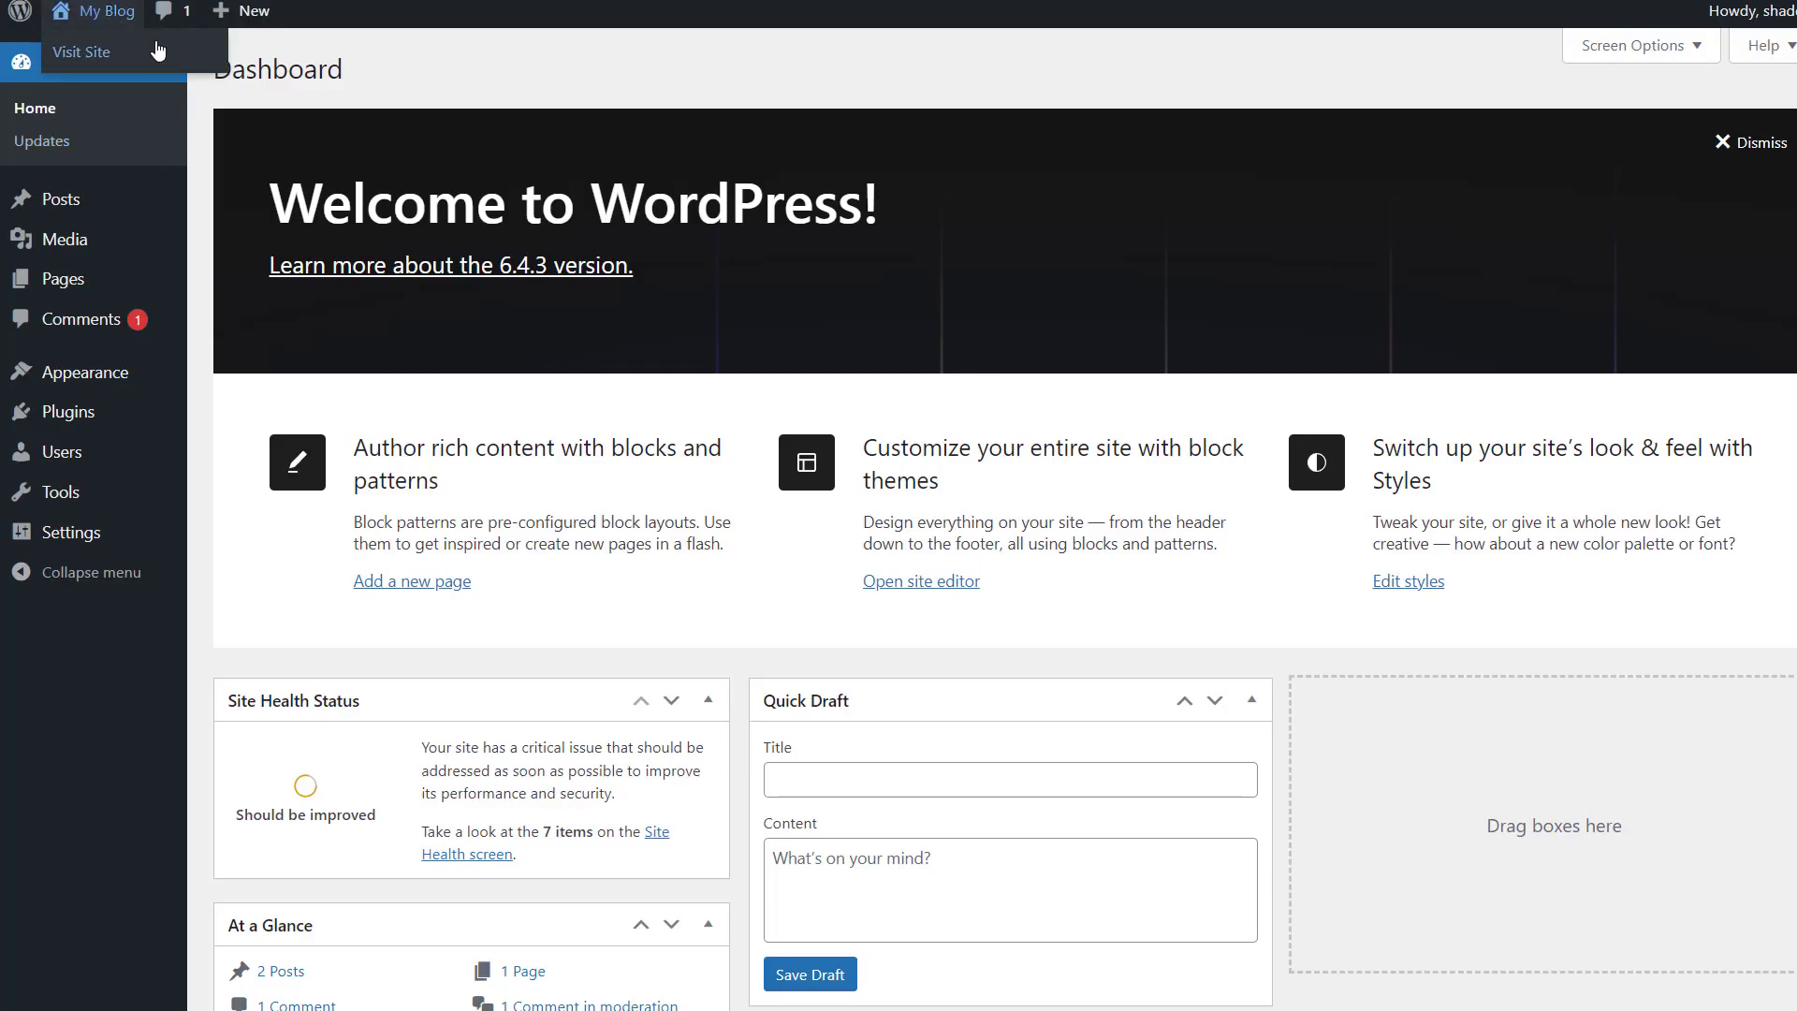
mouse_move(68, 411)
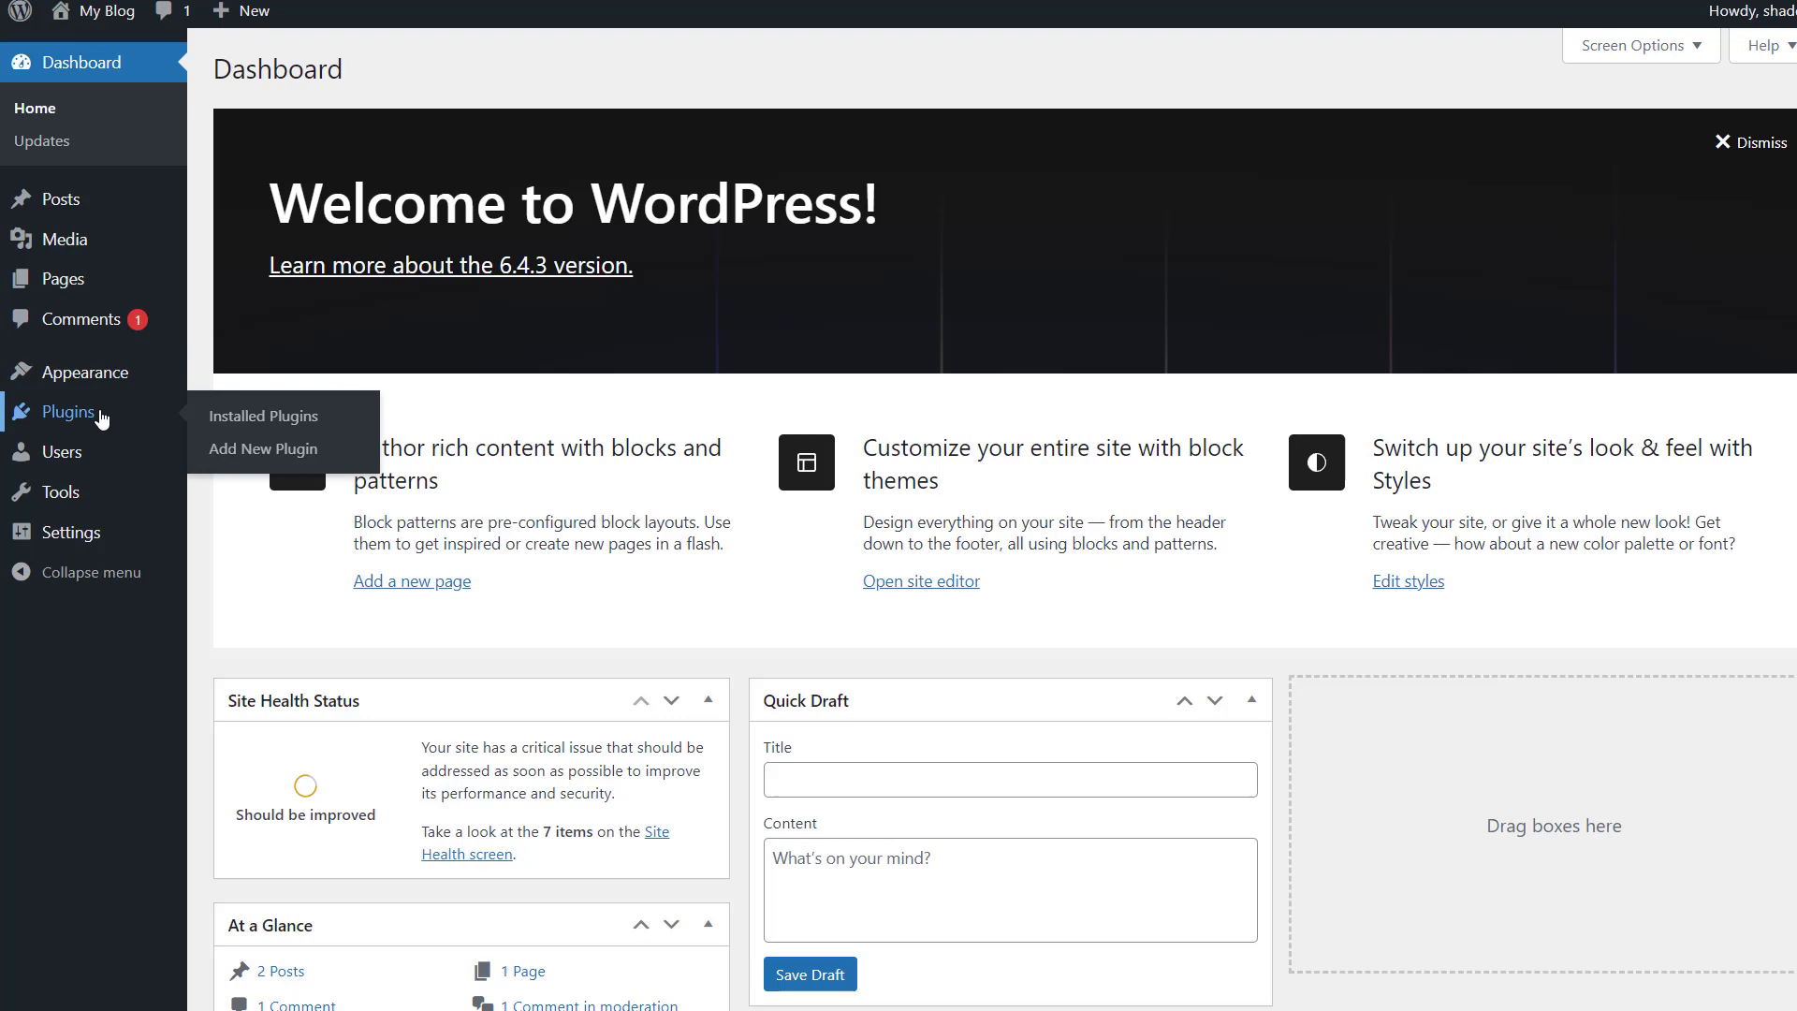
Upload Ai-article-generator.zip as a new plugin, install it and activate it
click(280, 449)
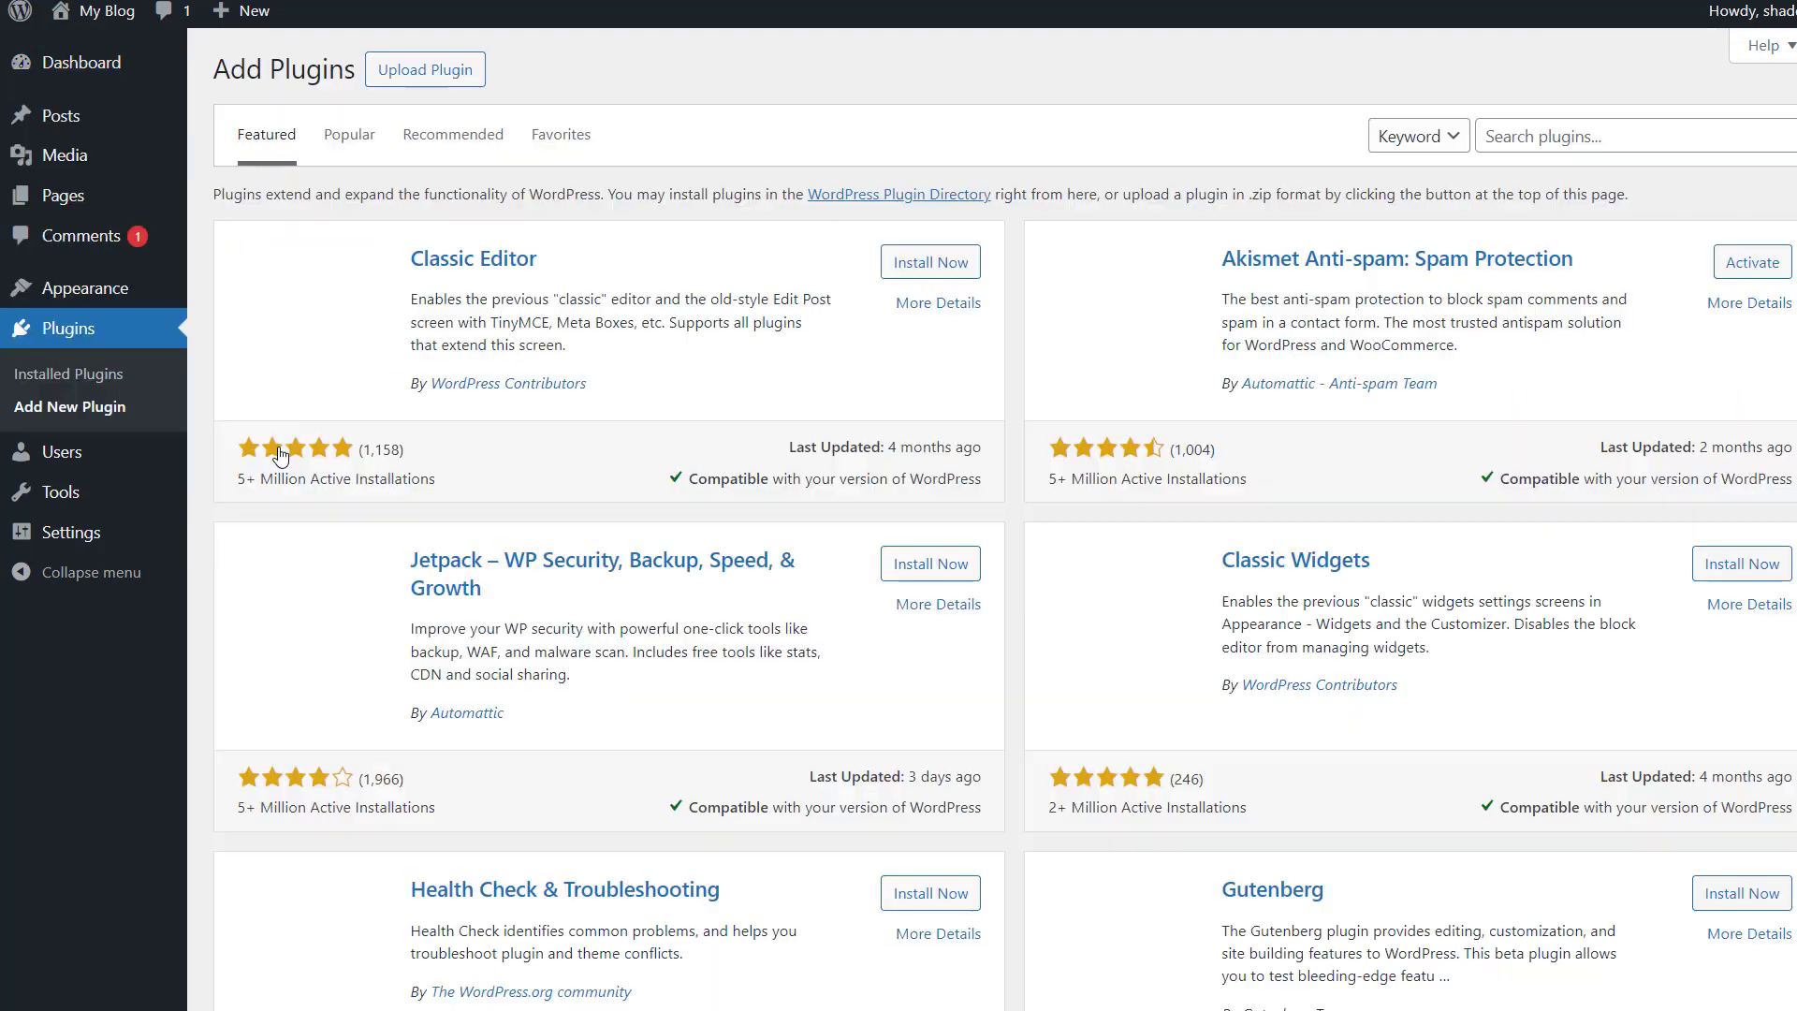
click(407, 78)
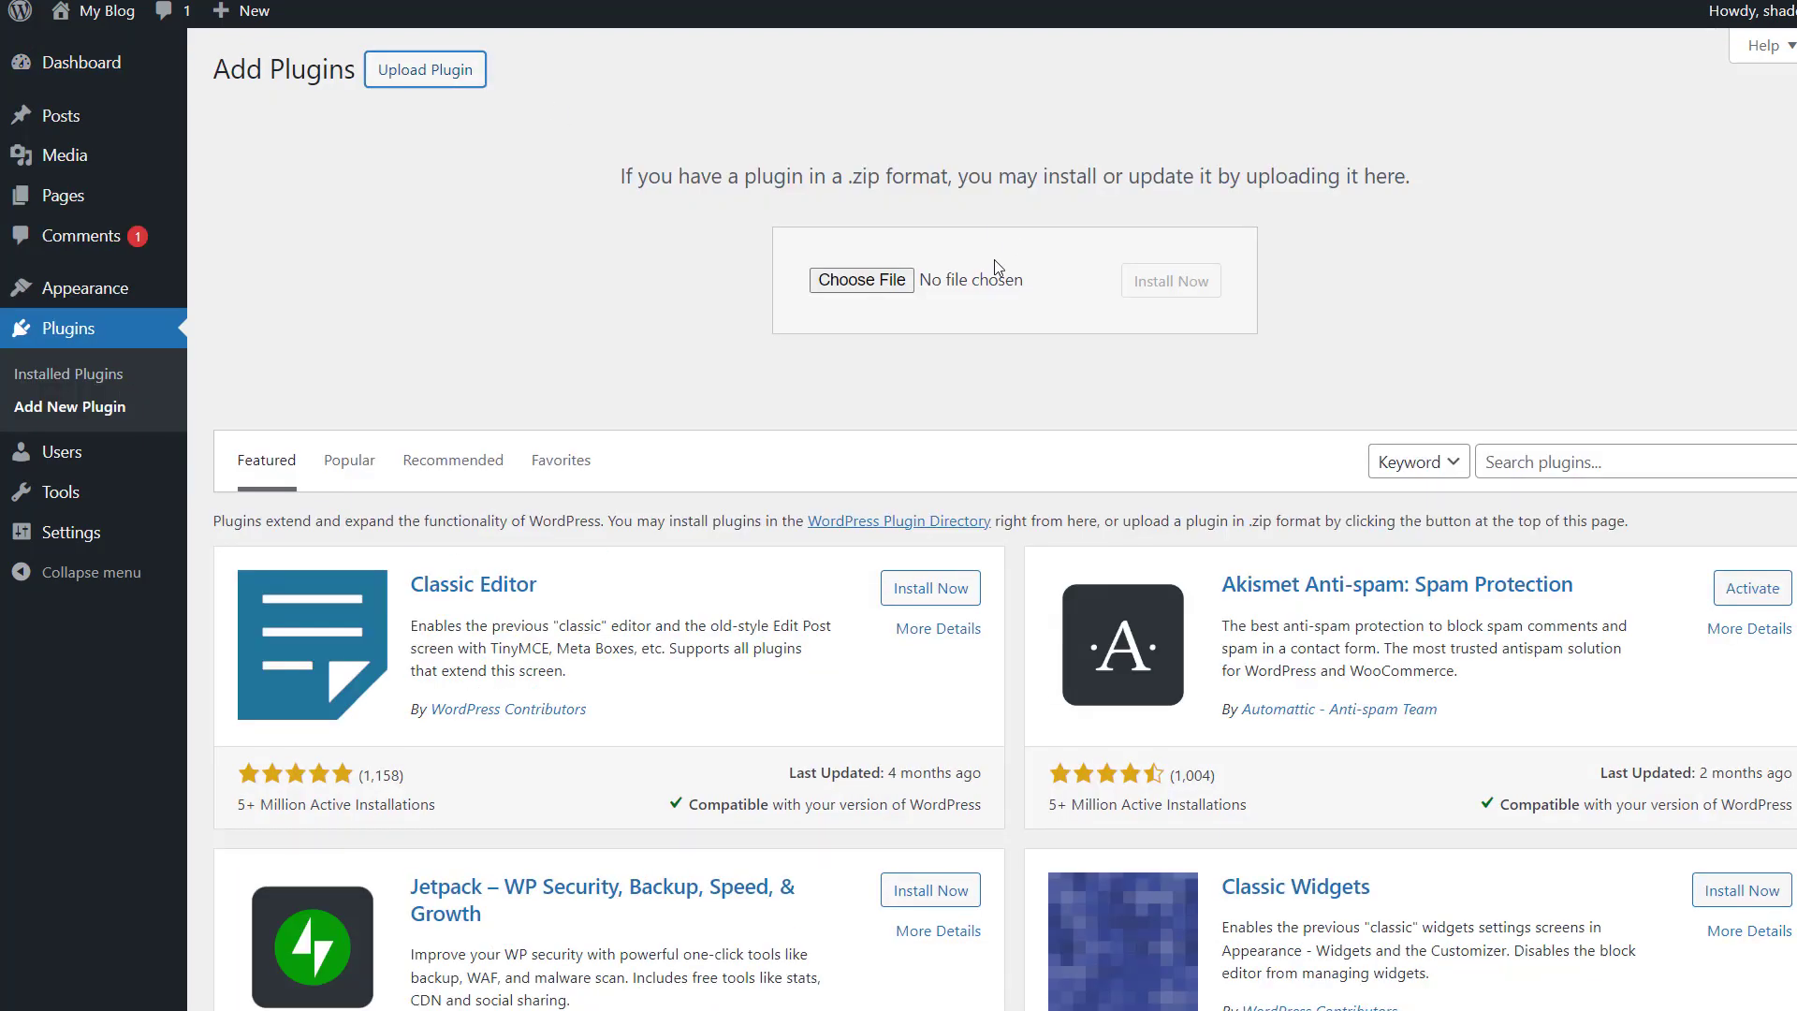
click(862, 279)
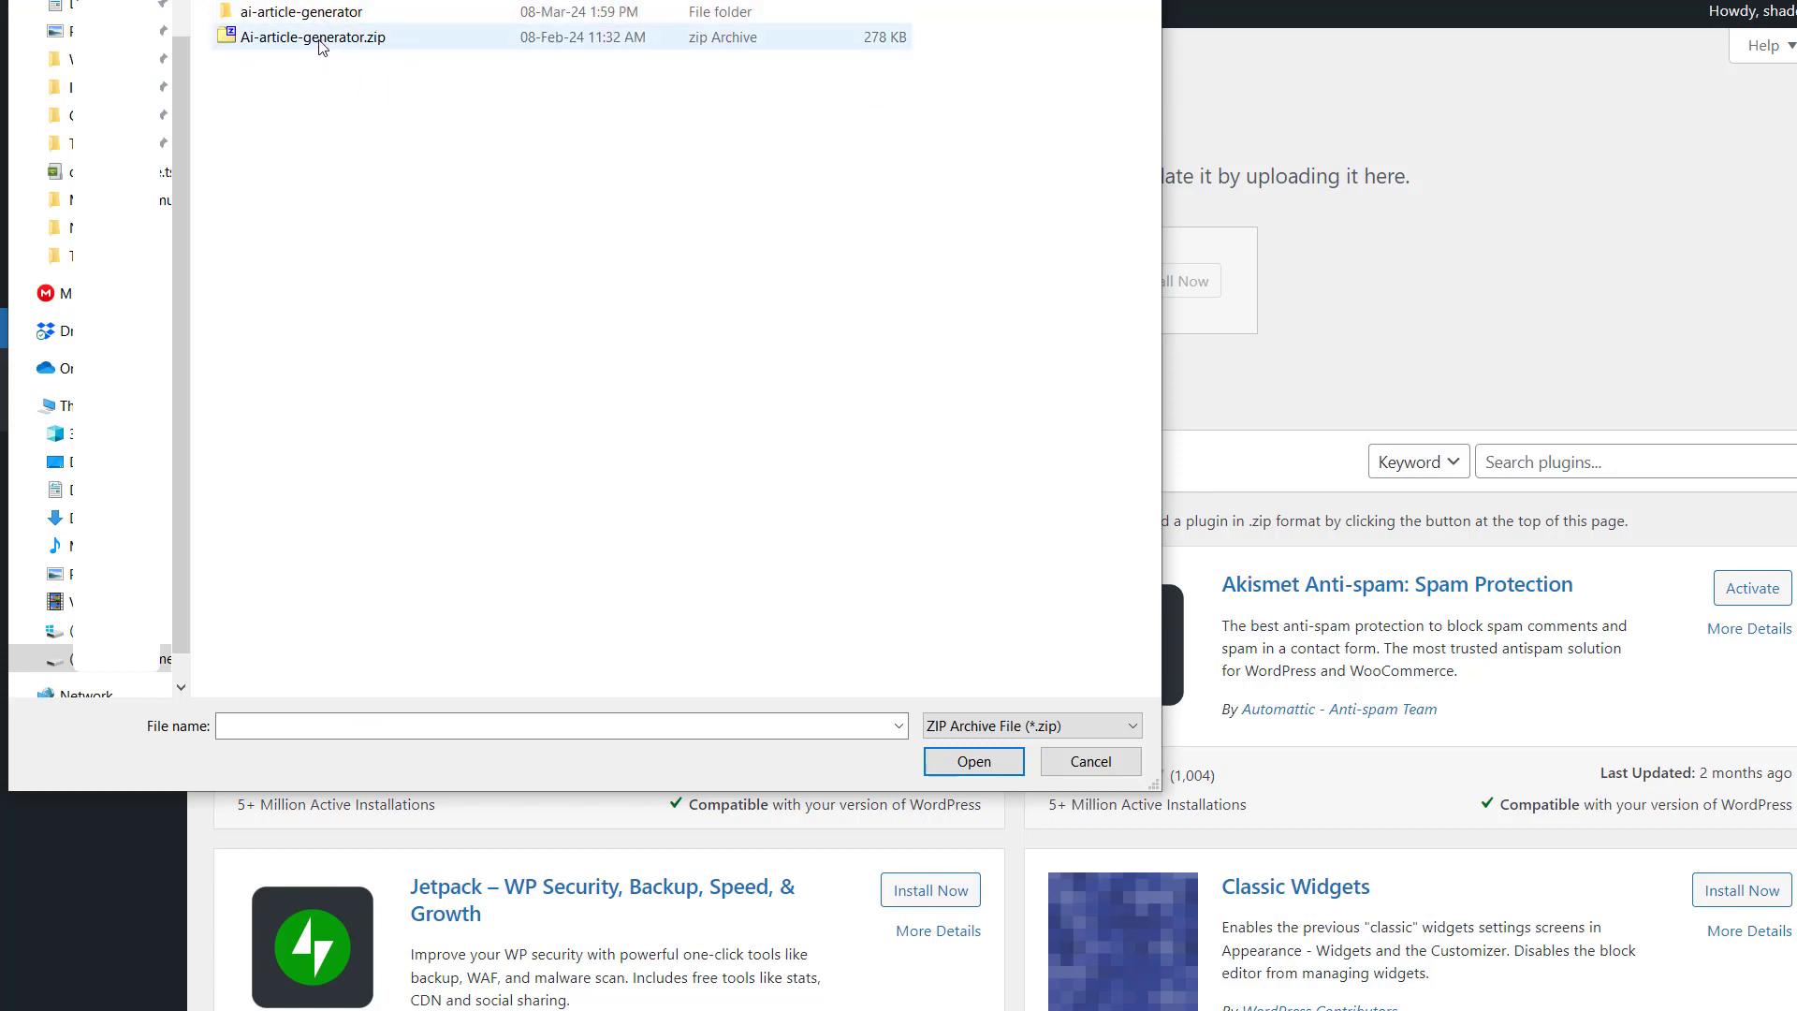
double_click(301, 43)
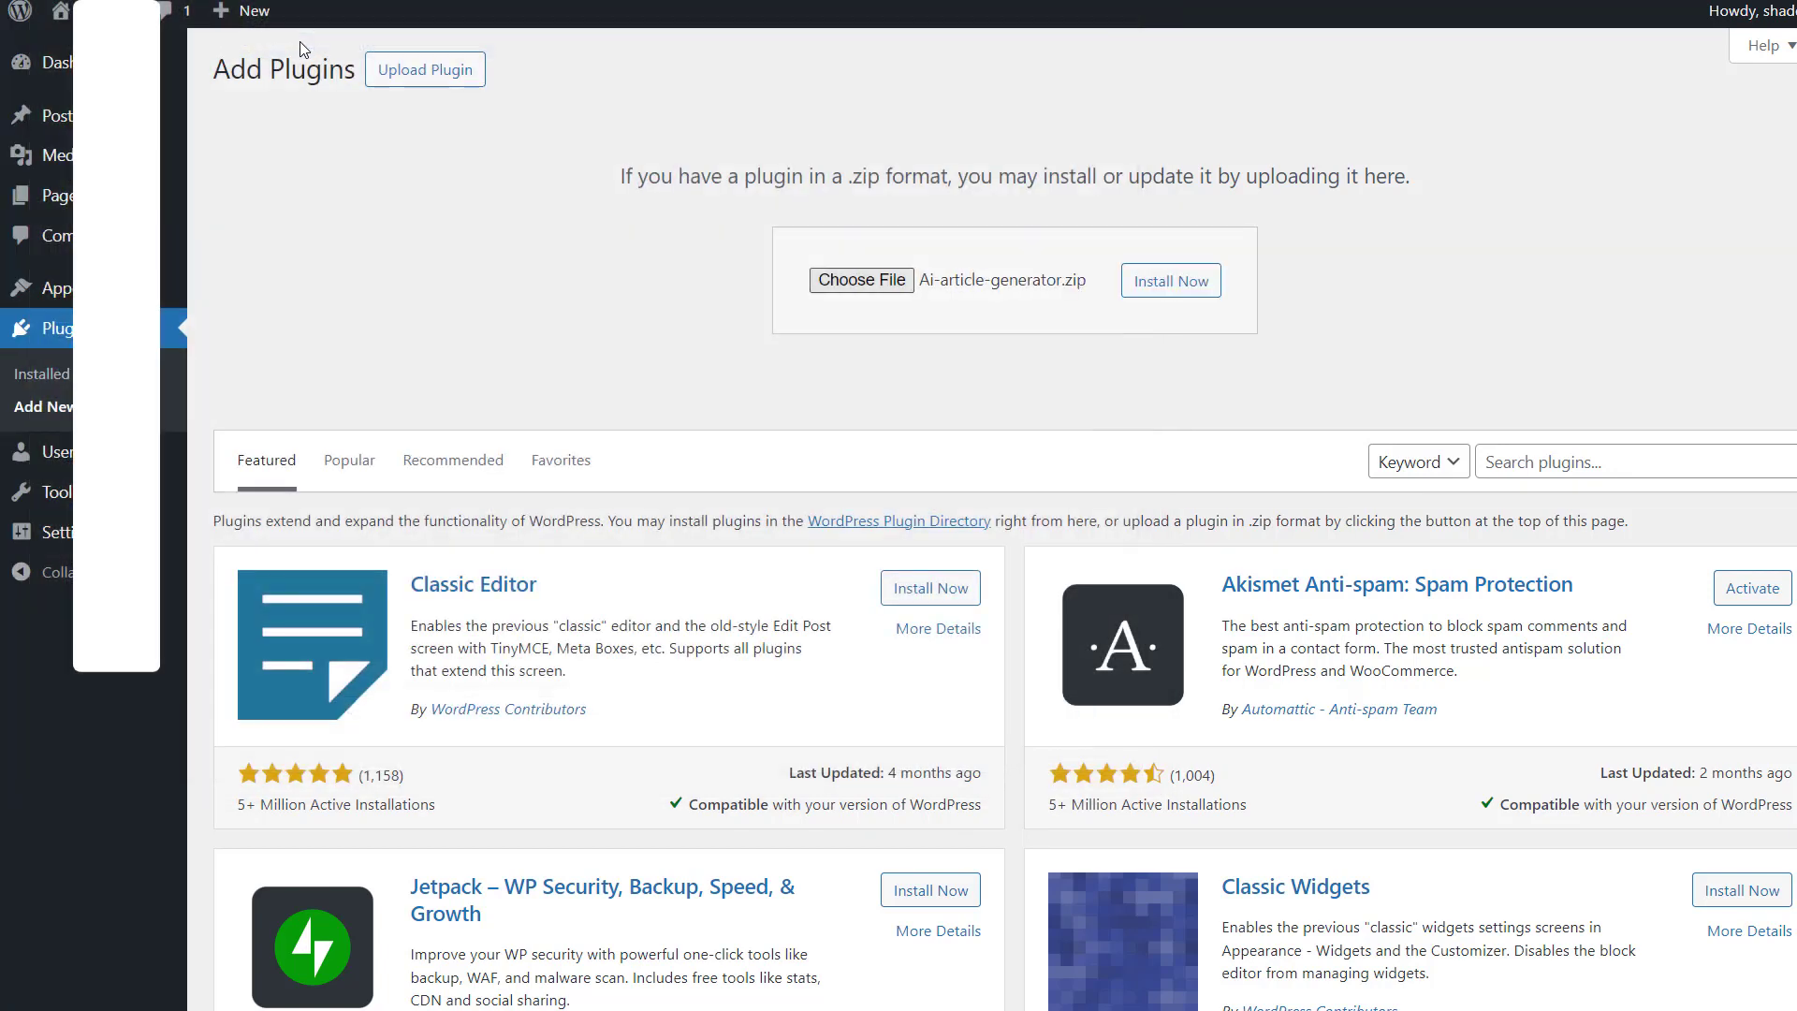
click(1151, 287)
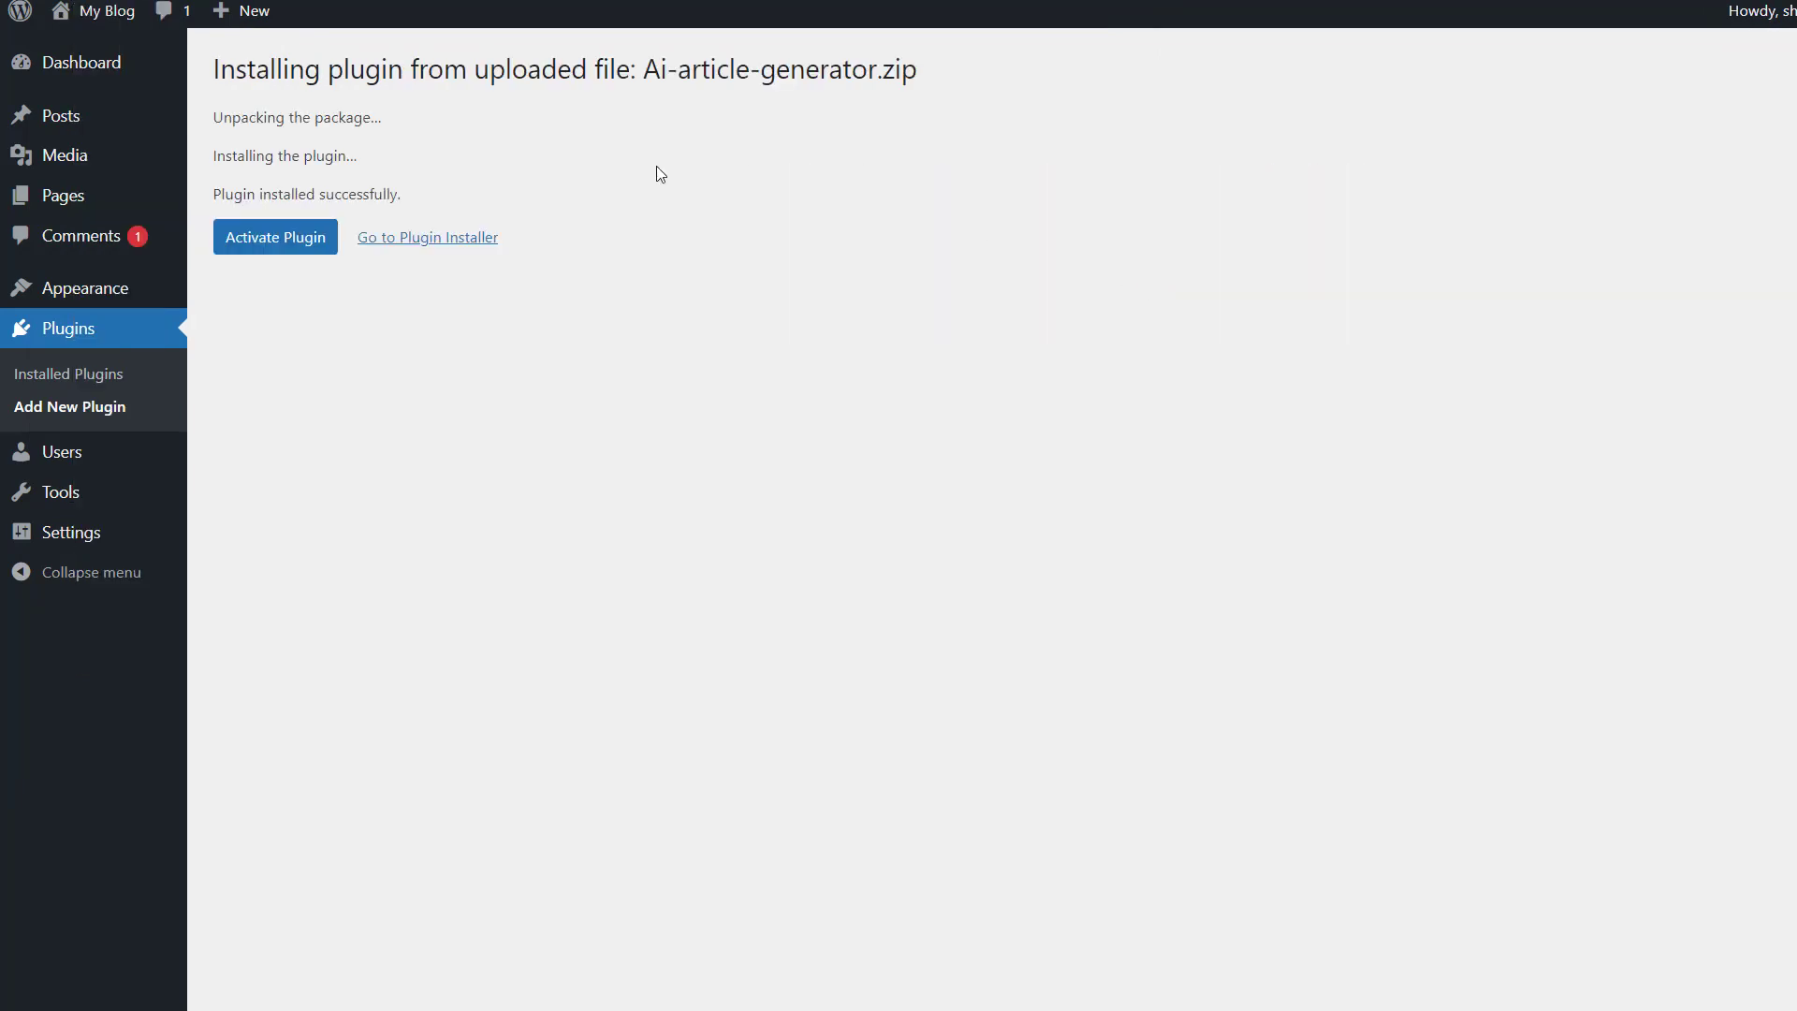
click(311, 242)
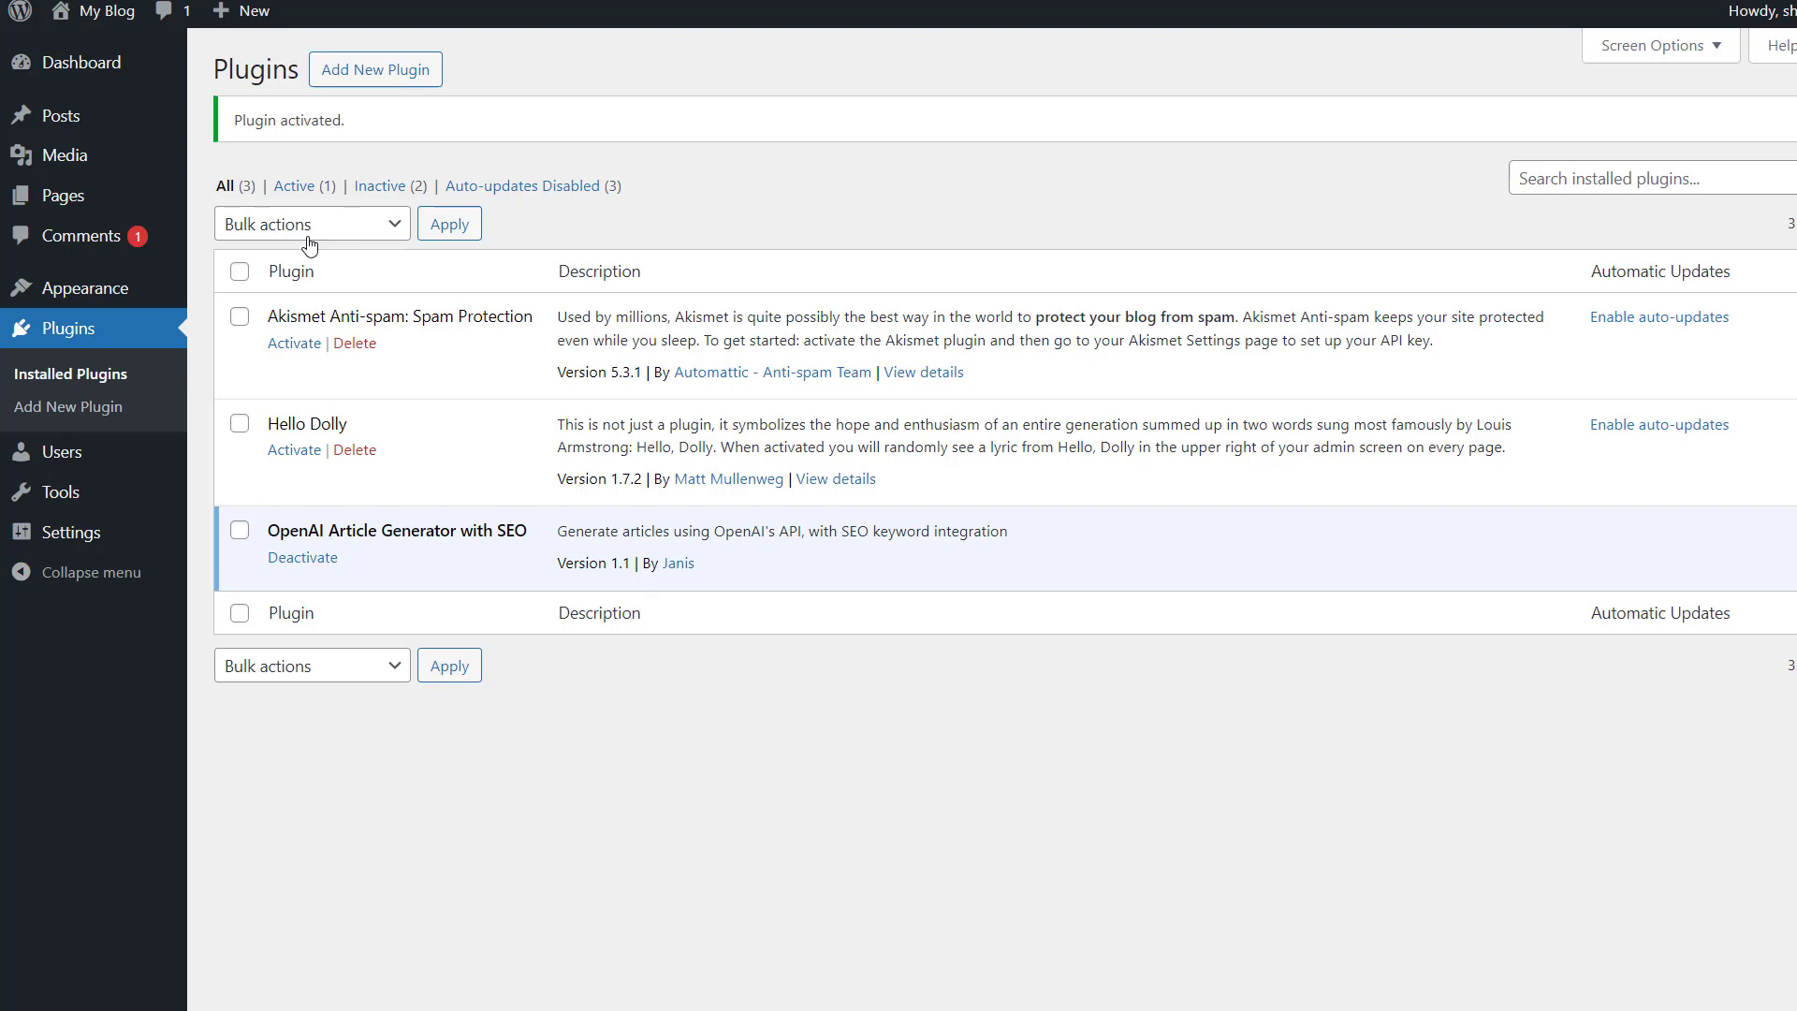
click(528, 530)
mouse_move(71, 533)
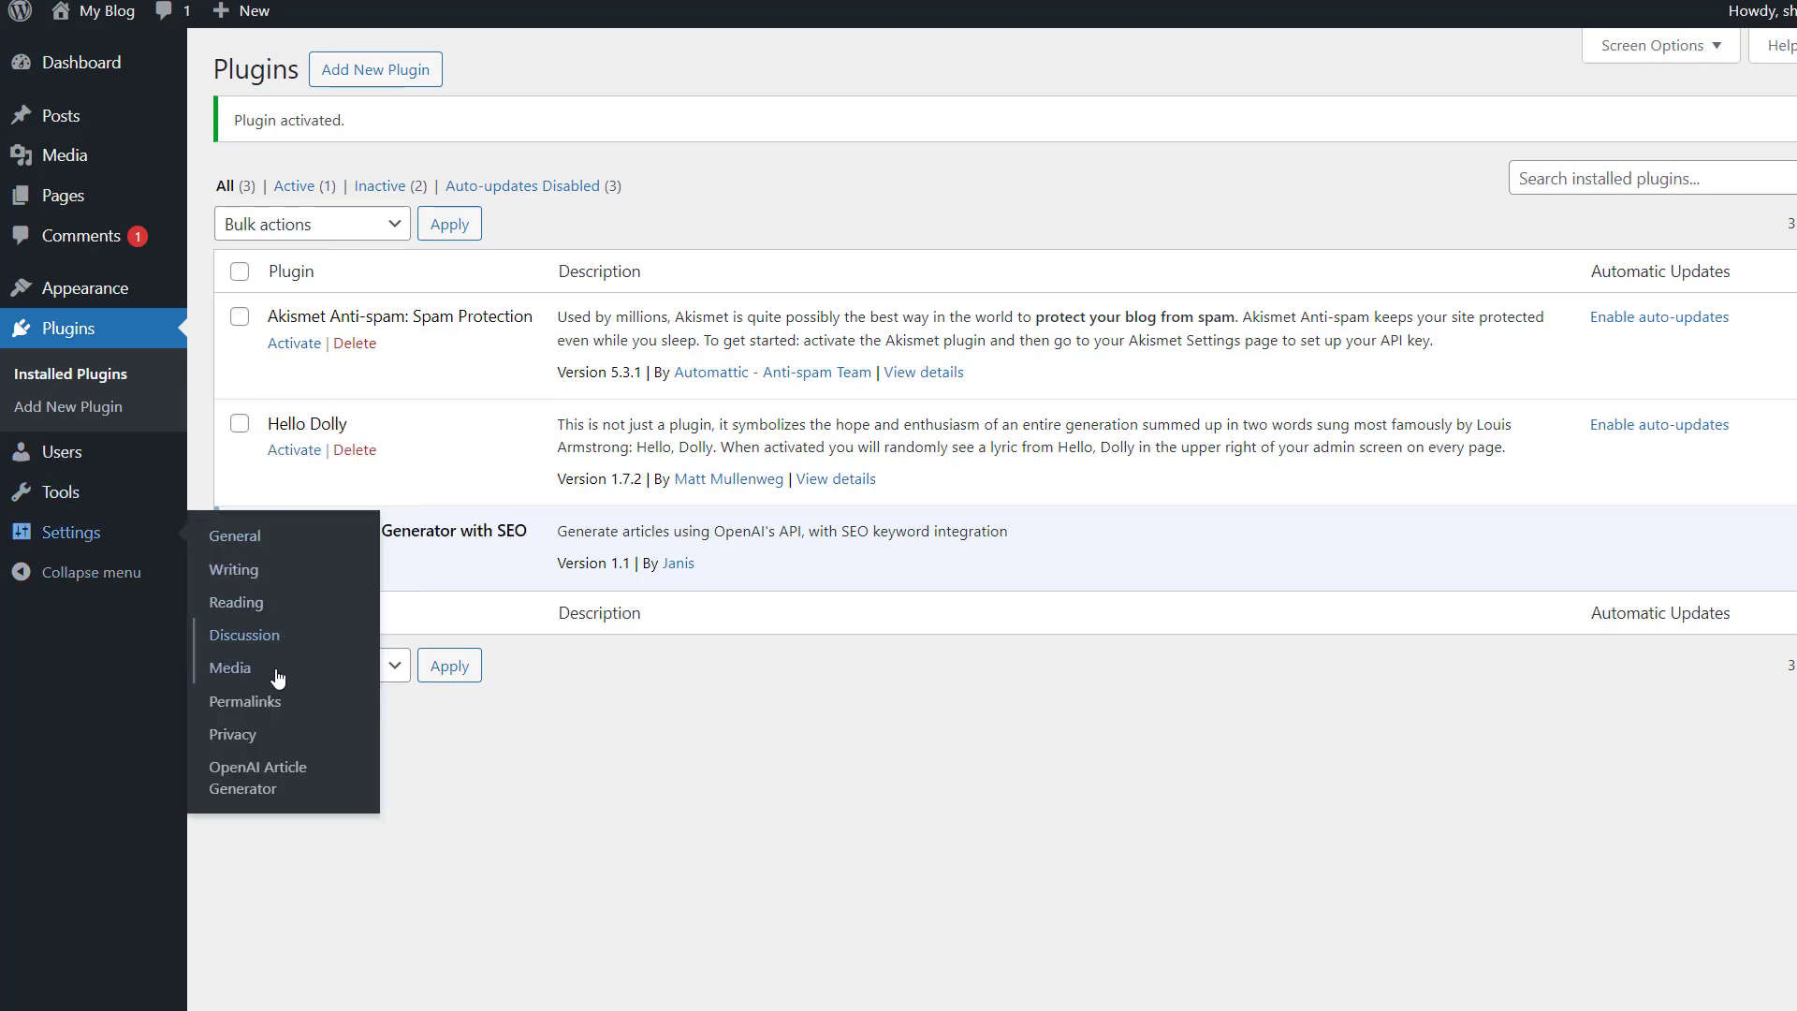
Review the generator's API key, model, Command Prompt, Title Prompt and SEO Keywords fields
click(266, 785)
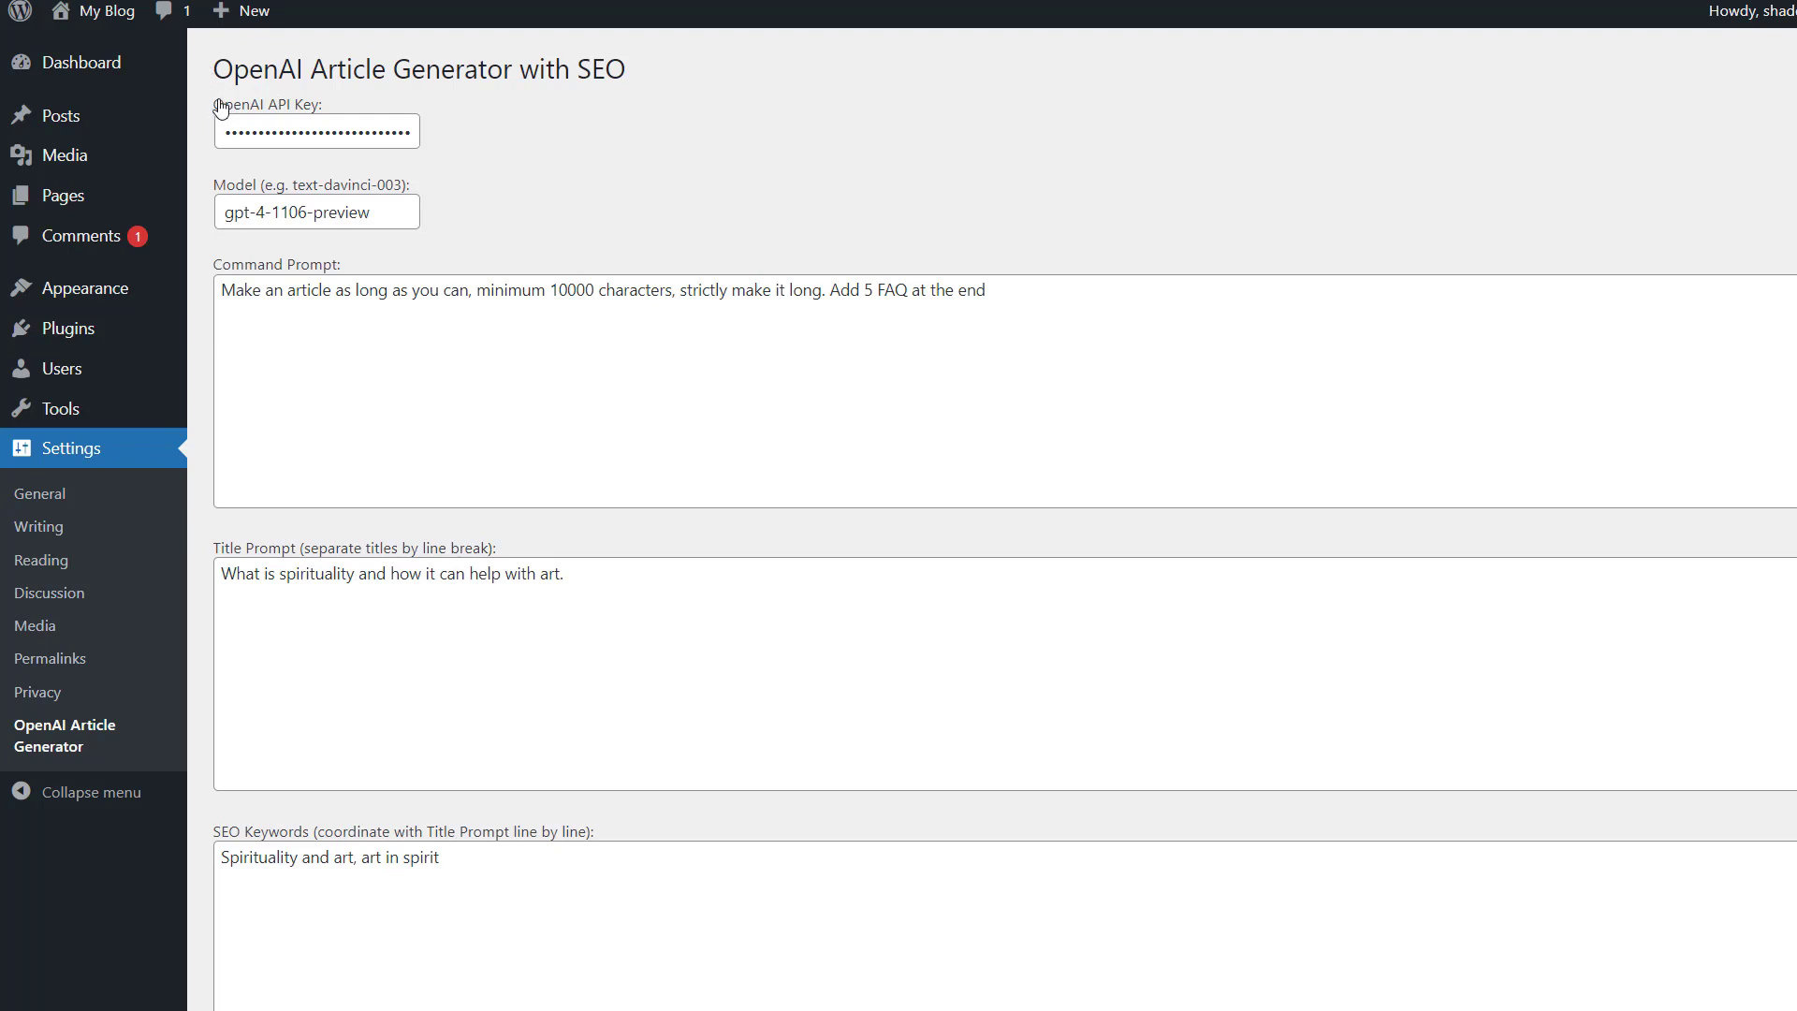
drag(212, 104, 354, 105)
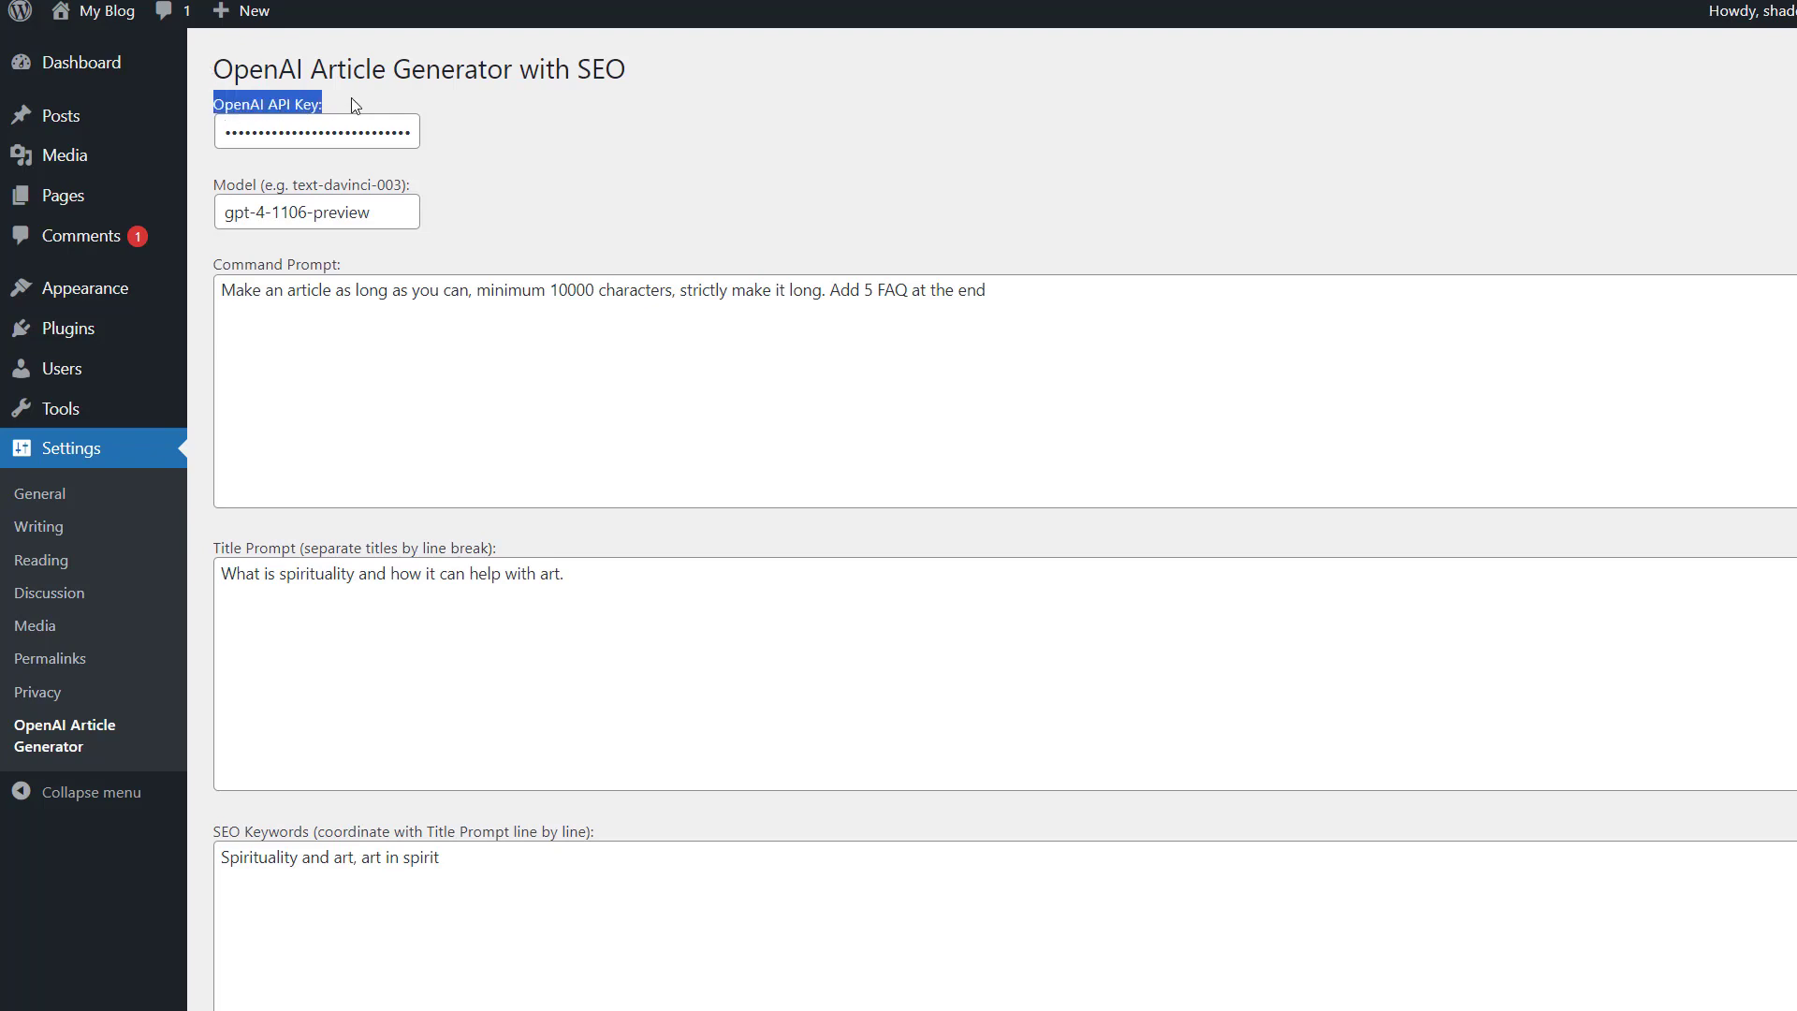
drag(212, 183, 417, 188)
click(207, 190)
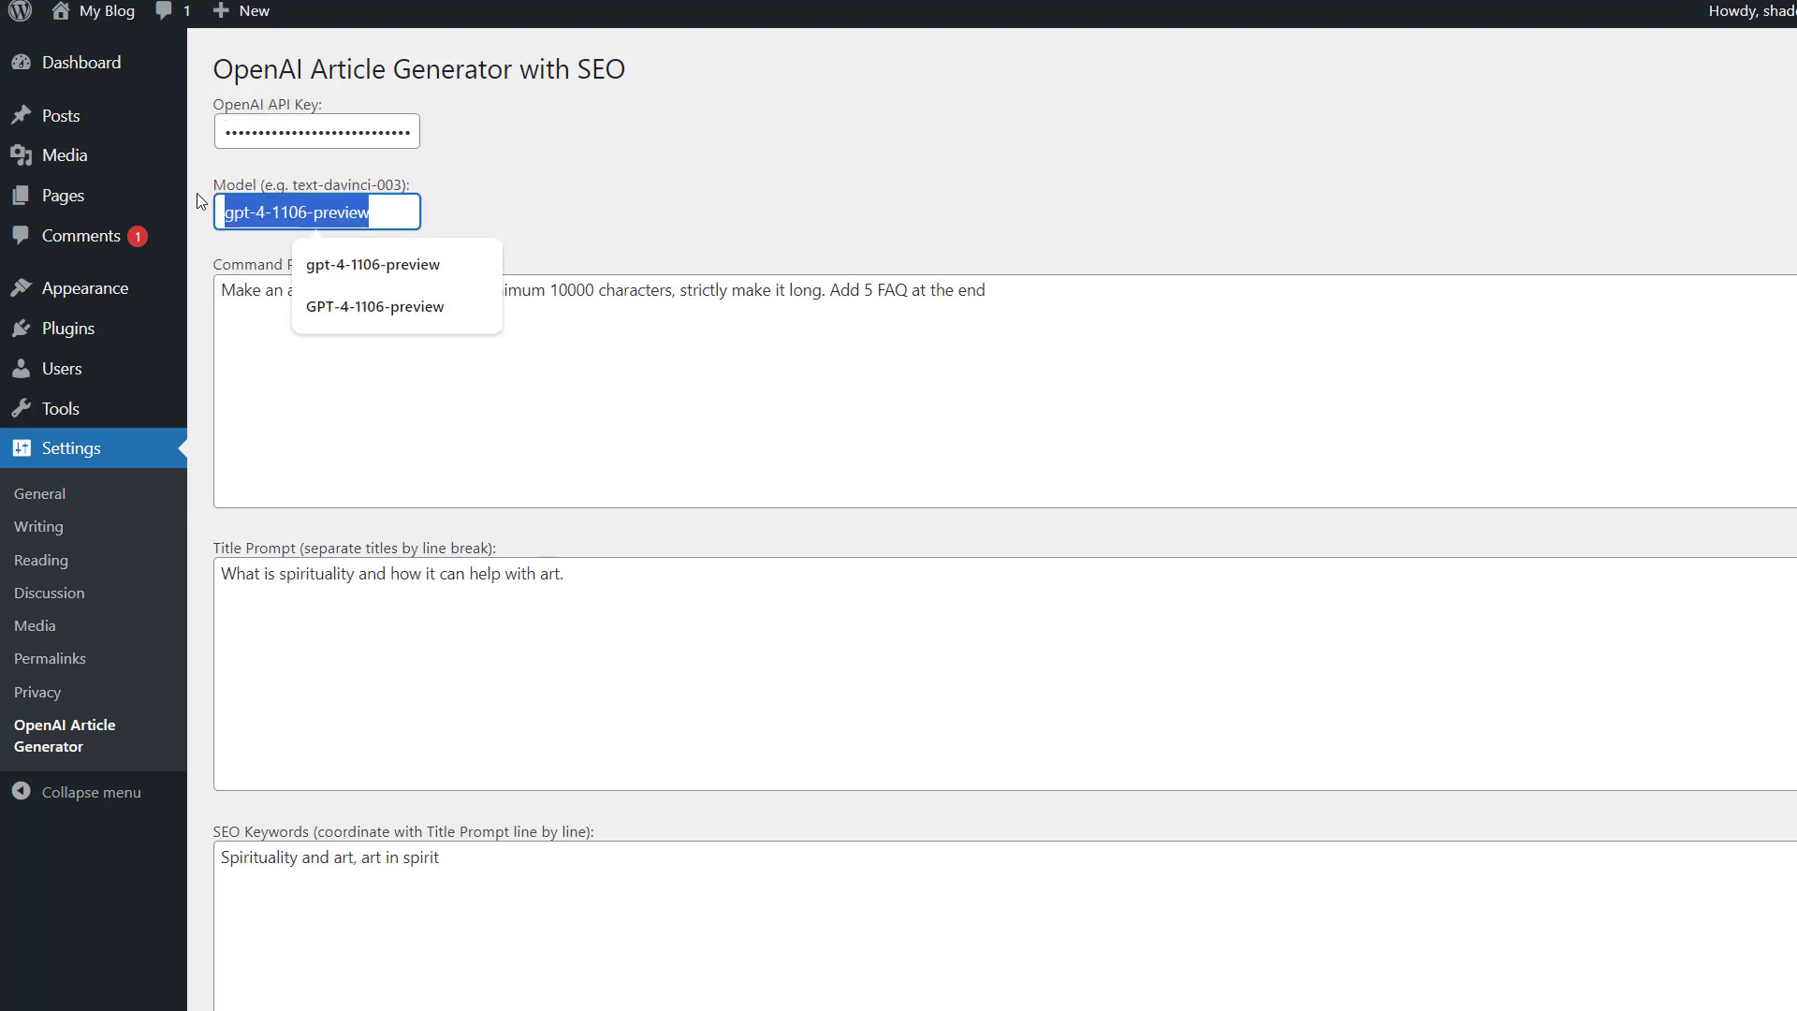
click(543, 201)
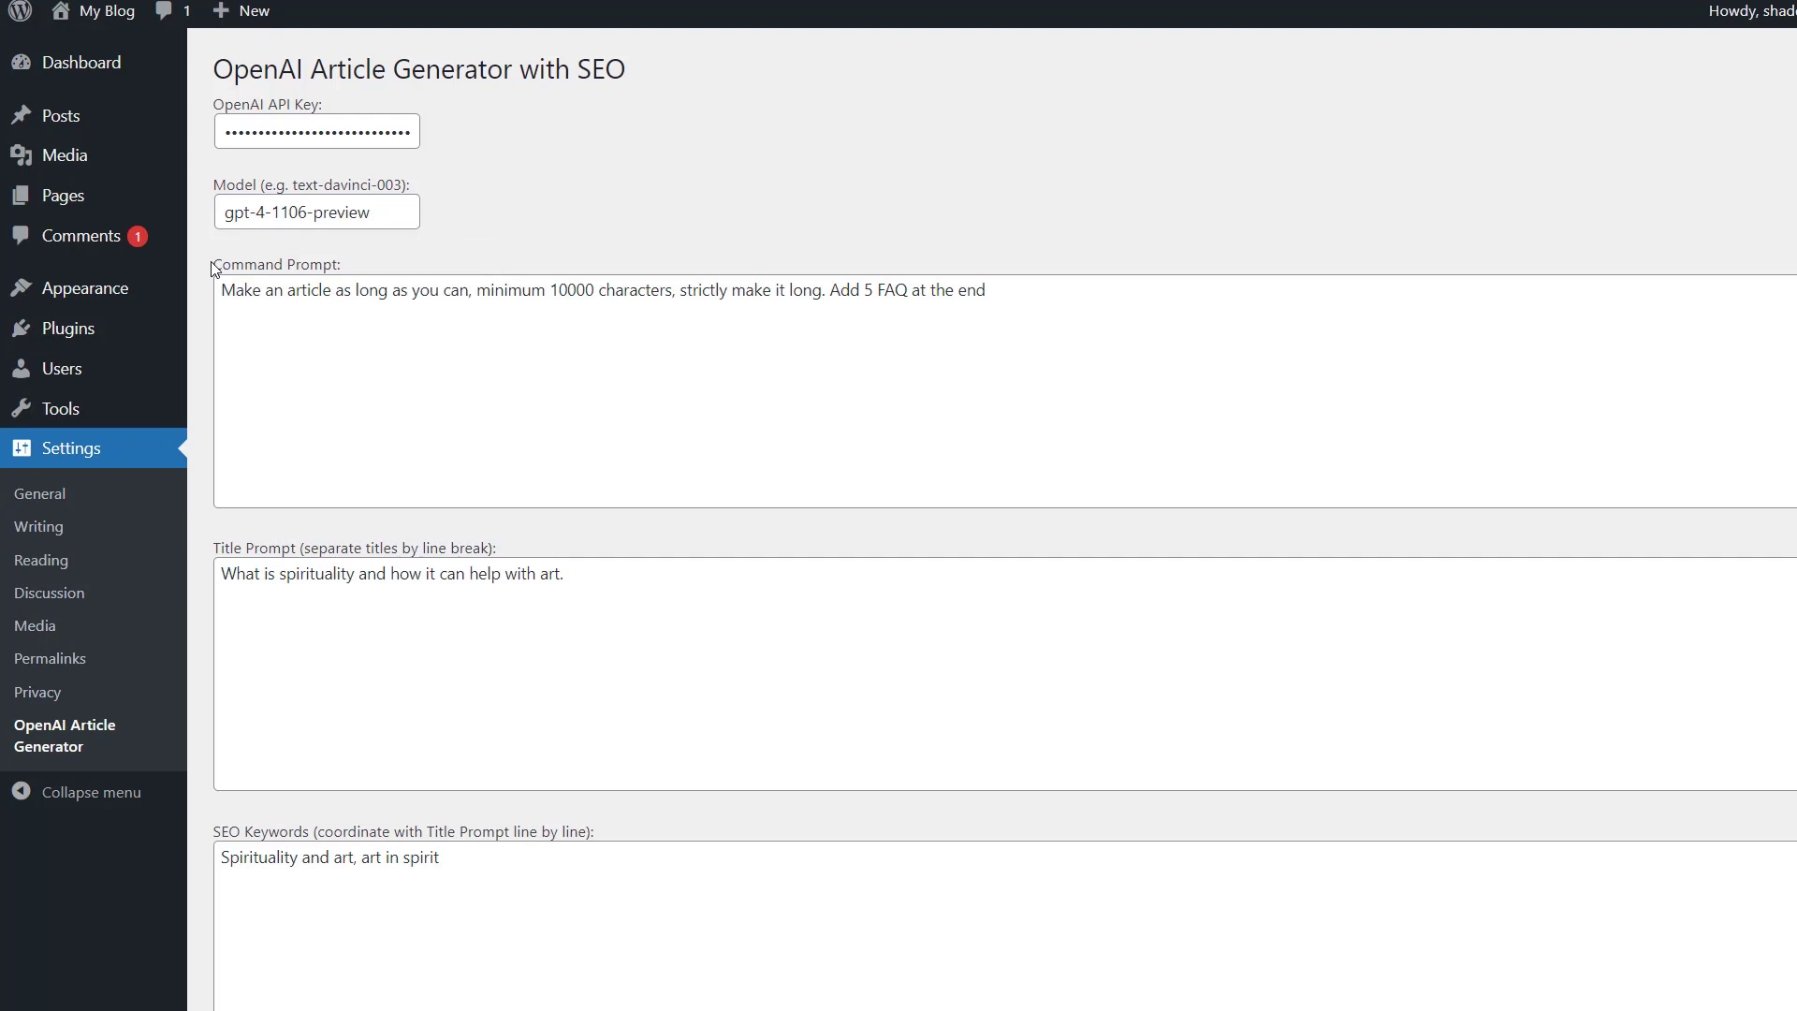
drag(213, 265, 342, 266)
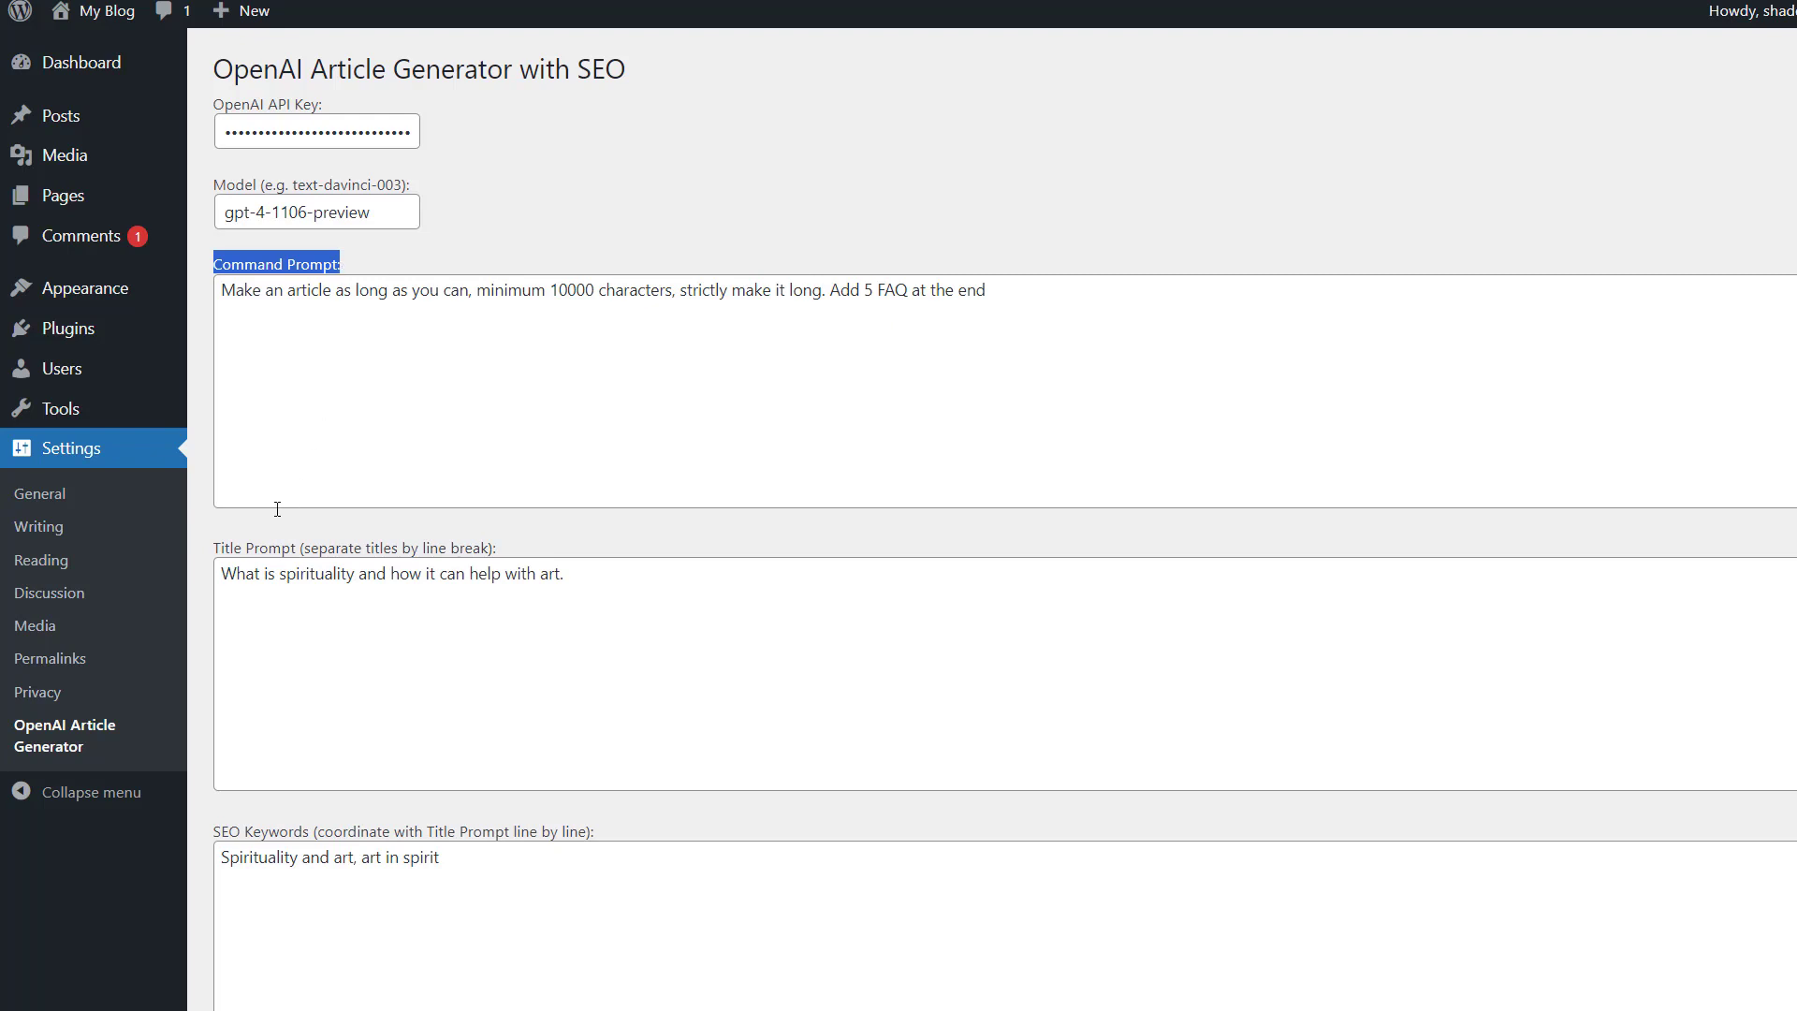
drag(219, 549, 496, 546)
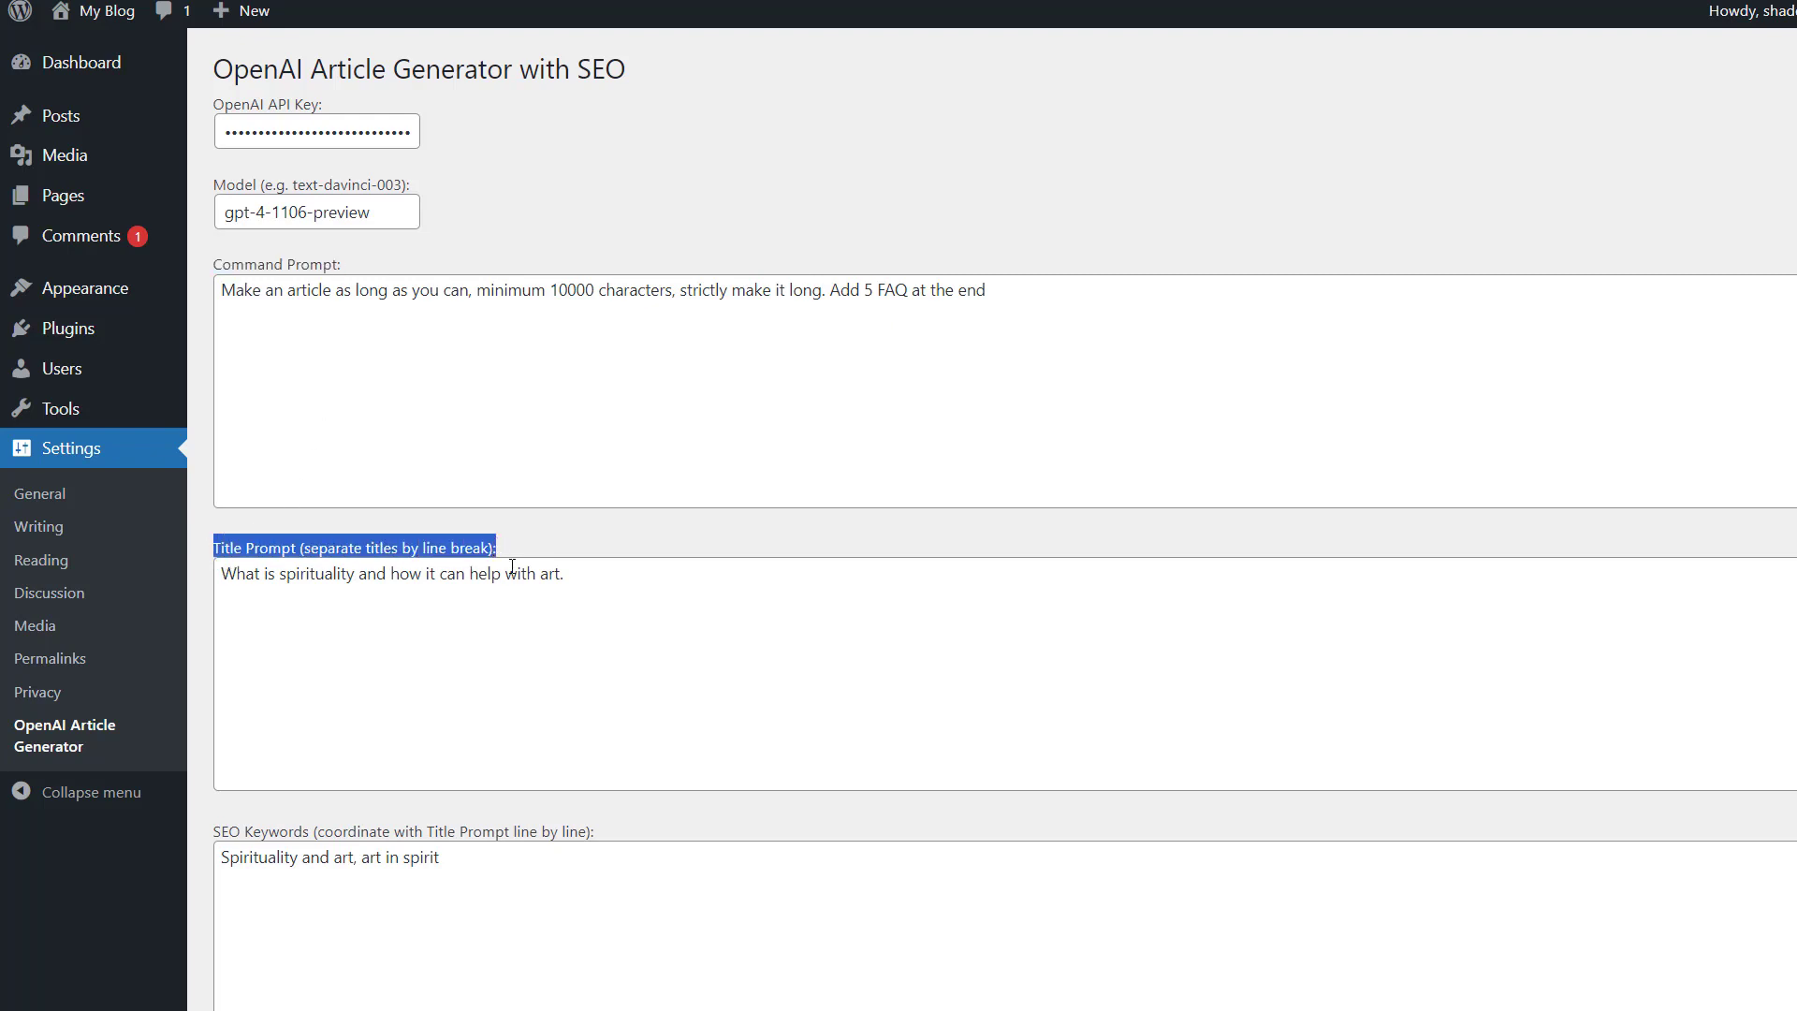
scroll(532, 574, down, 1)
scroll(533, 574, down, 2)
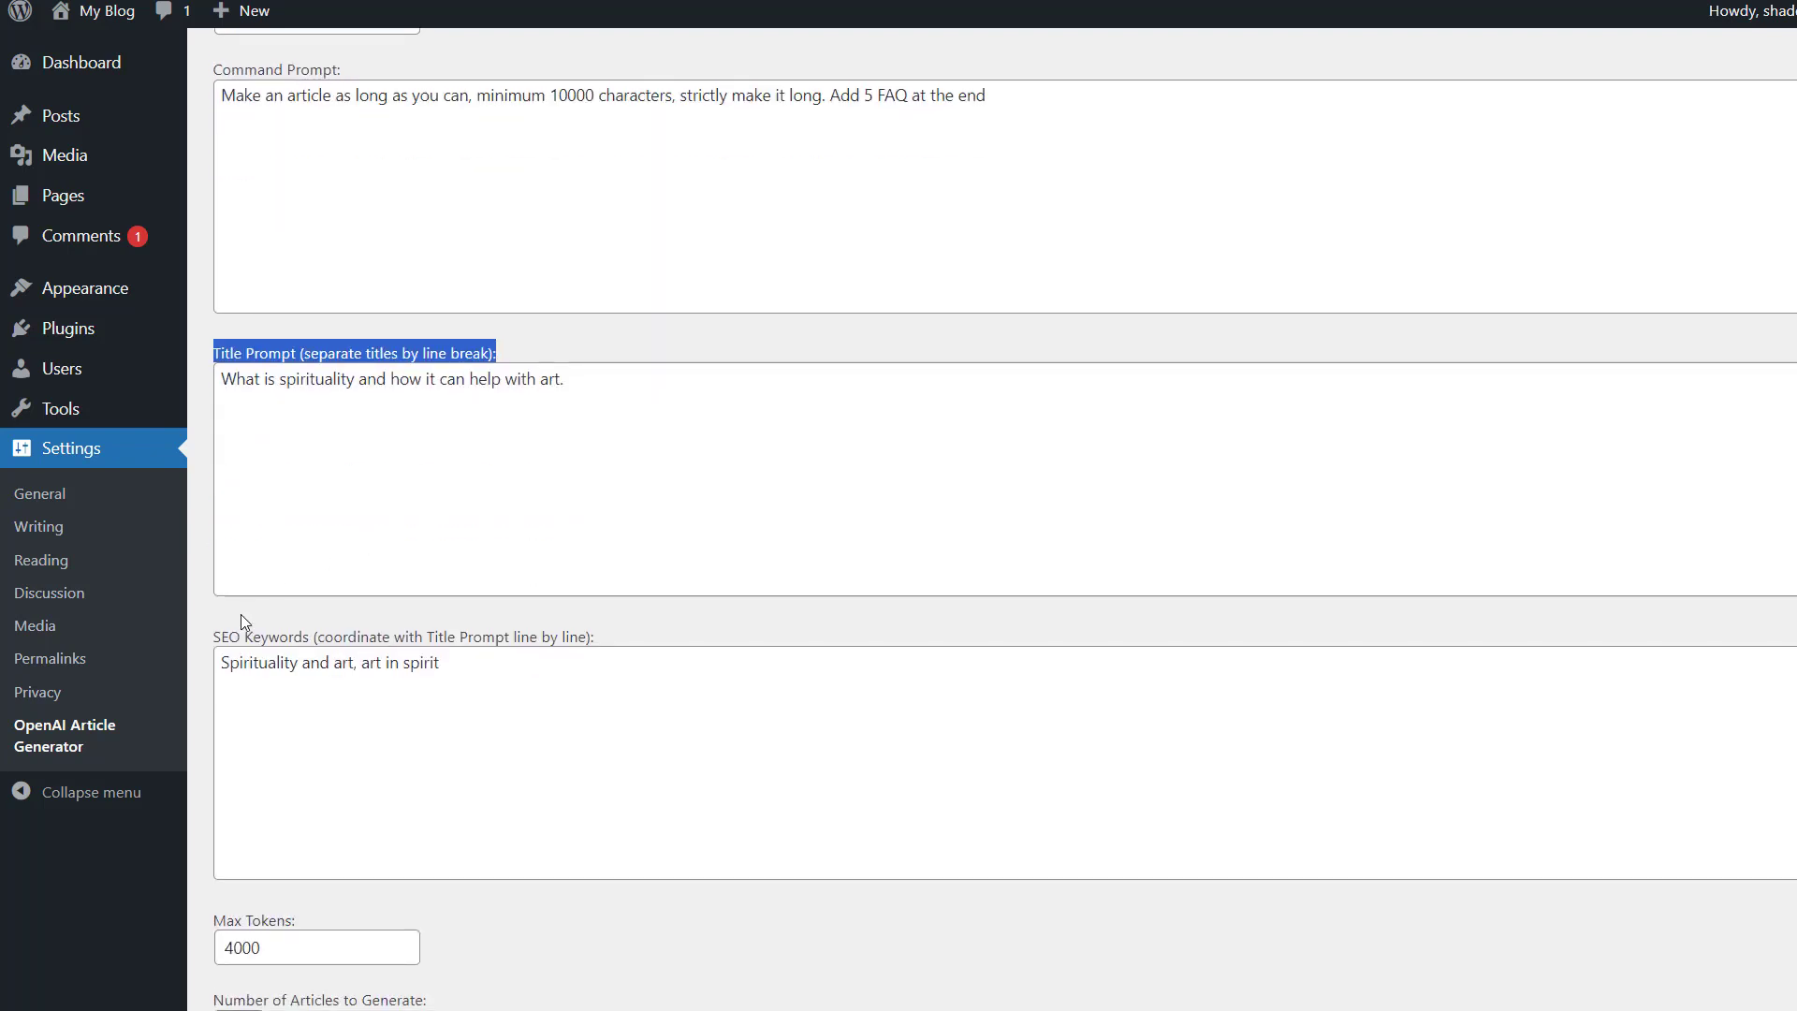
drag(205, 640, 517, 641)
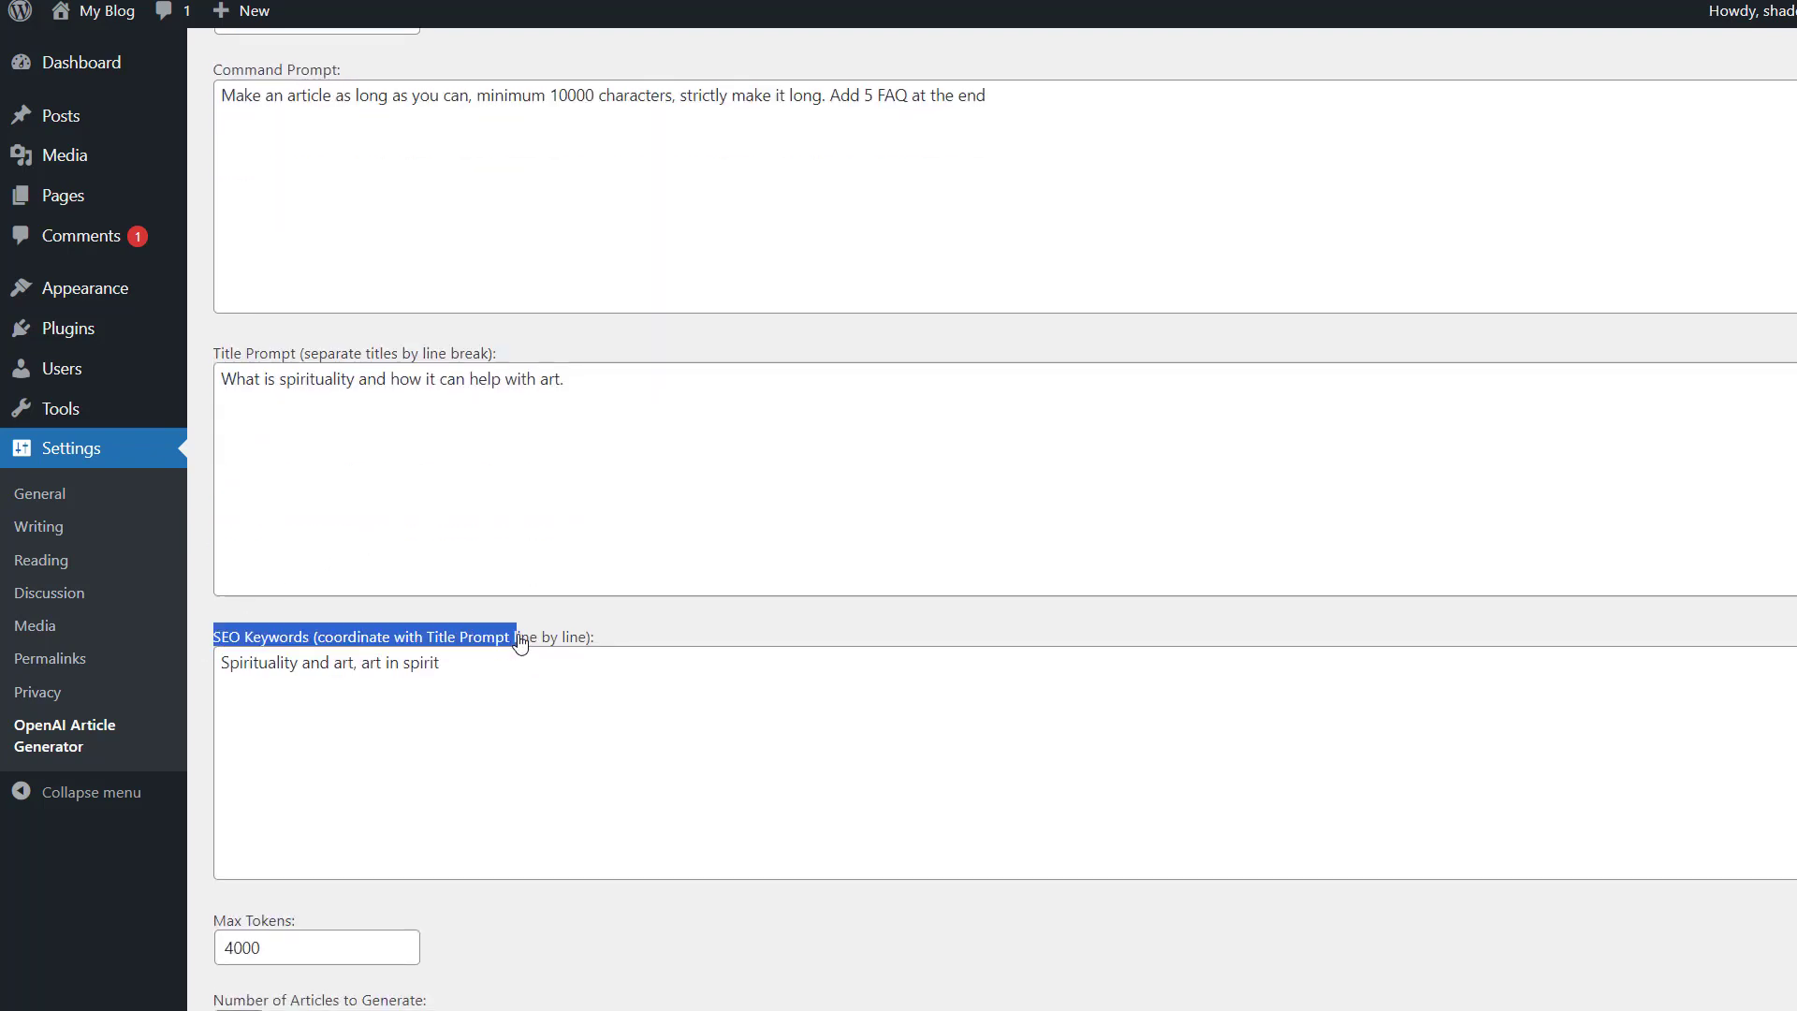
scroll(349, 612, down, 3)
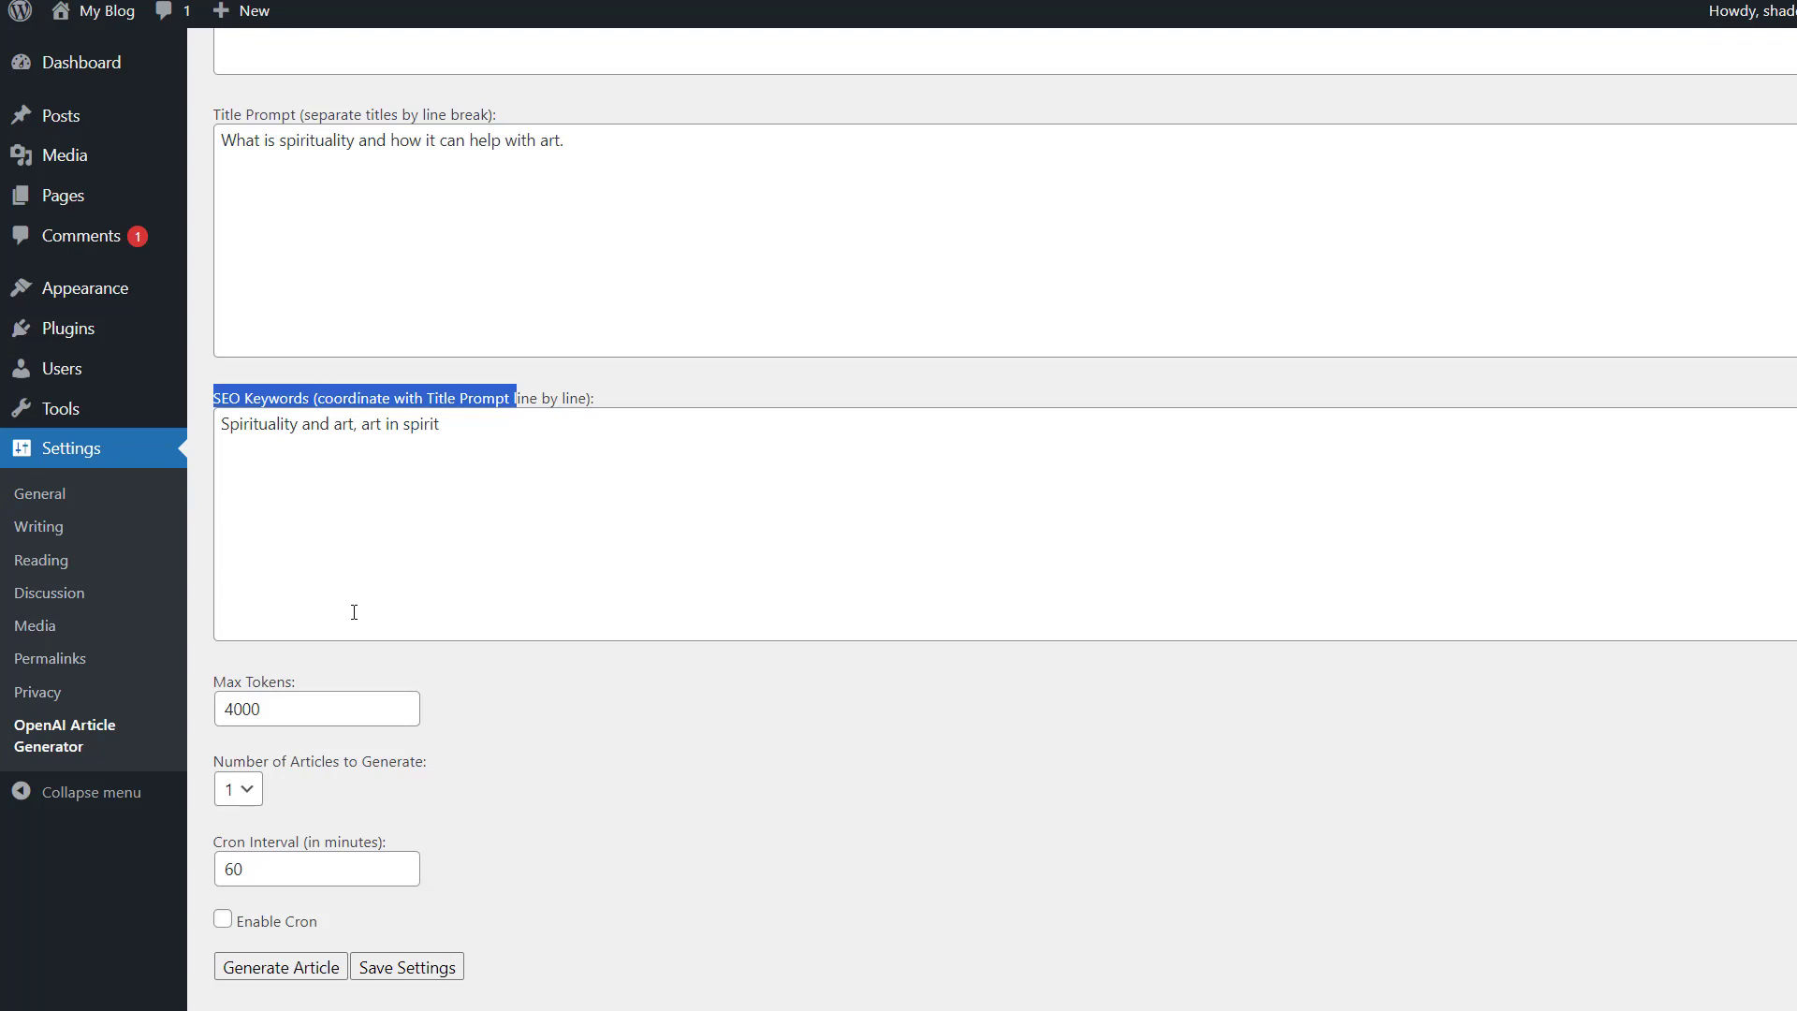
Set Max Tokens to 3900, keep one article, and set the cron interval to 10 minutes
drag(214, 682, 289, 707)
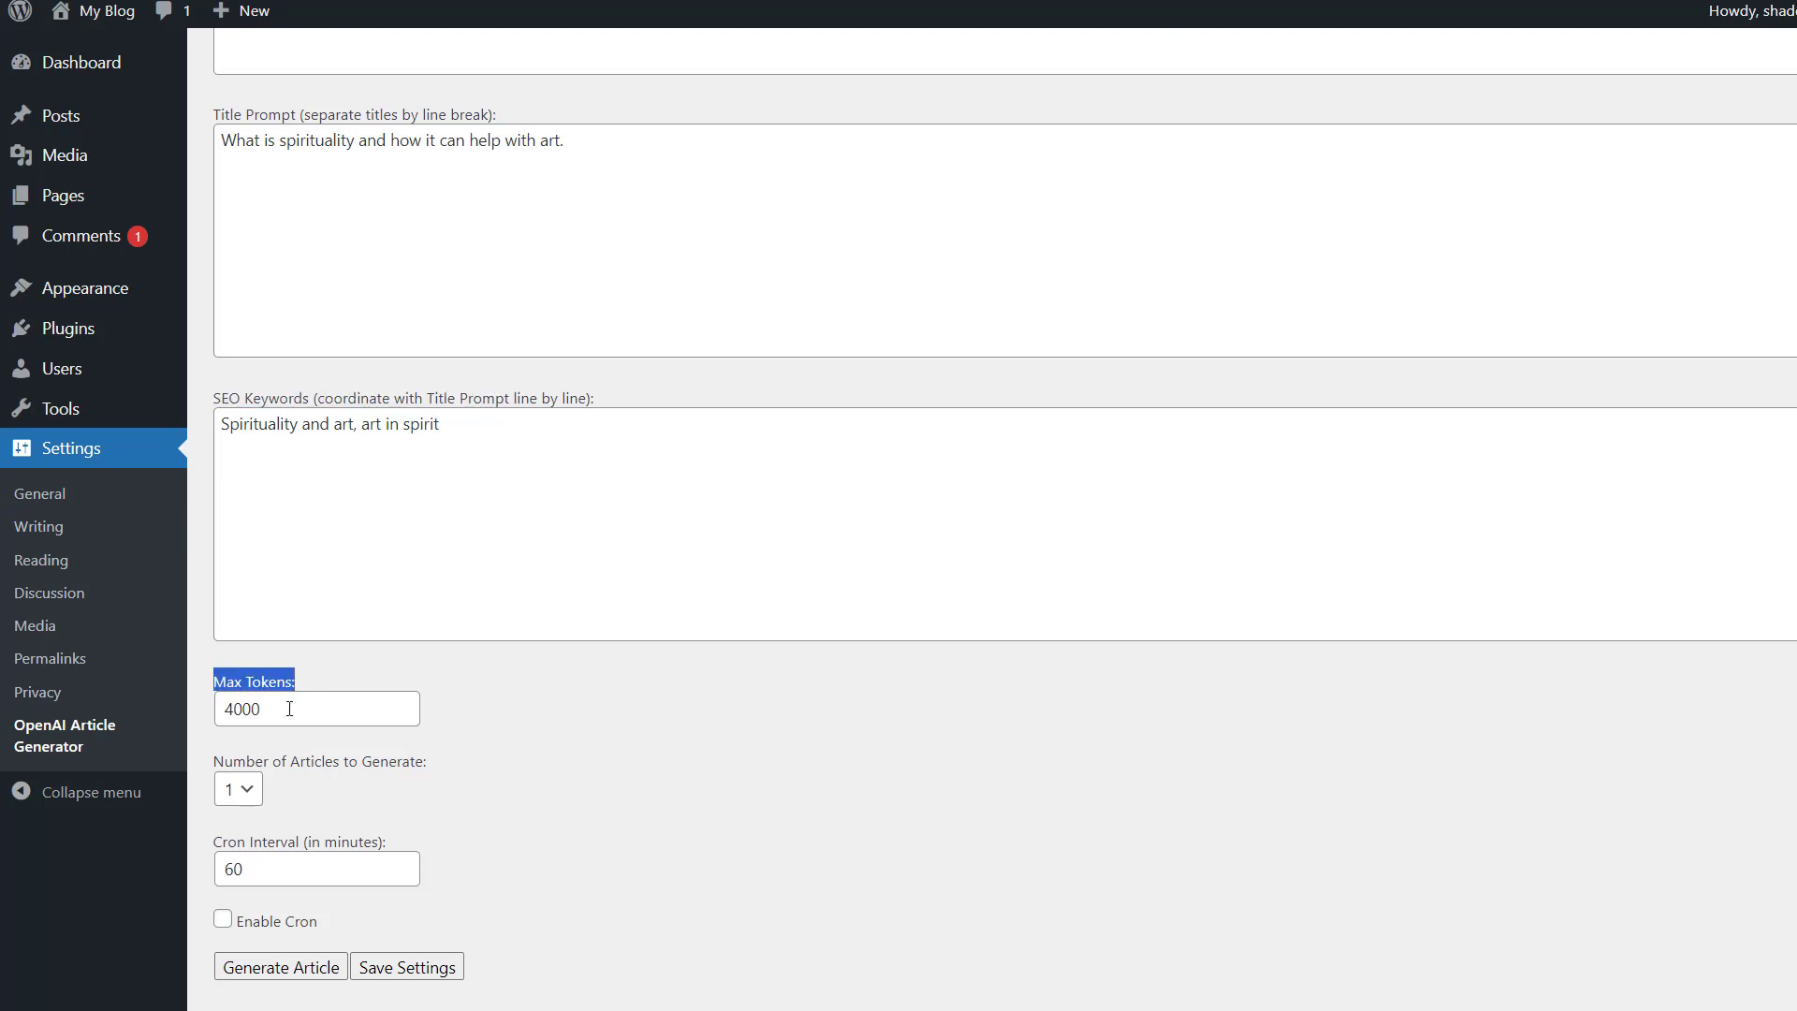
double_click(241, 720)
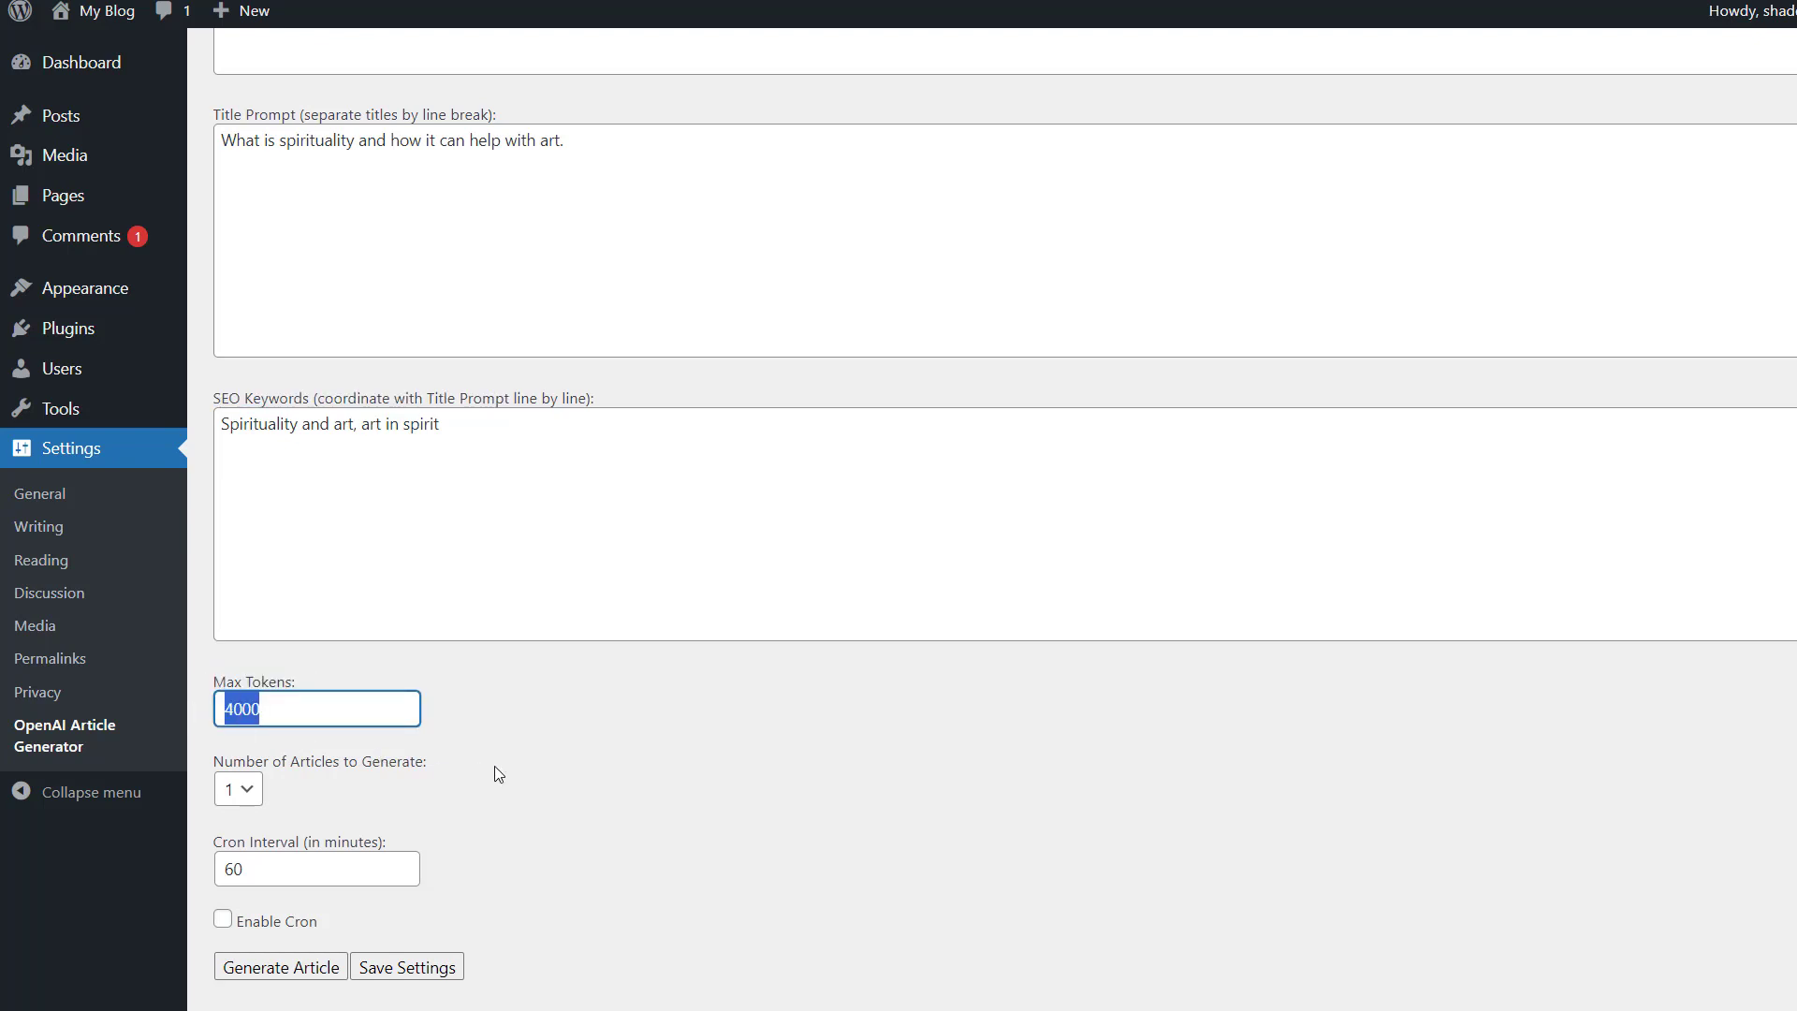
text(3900)
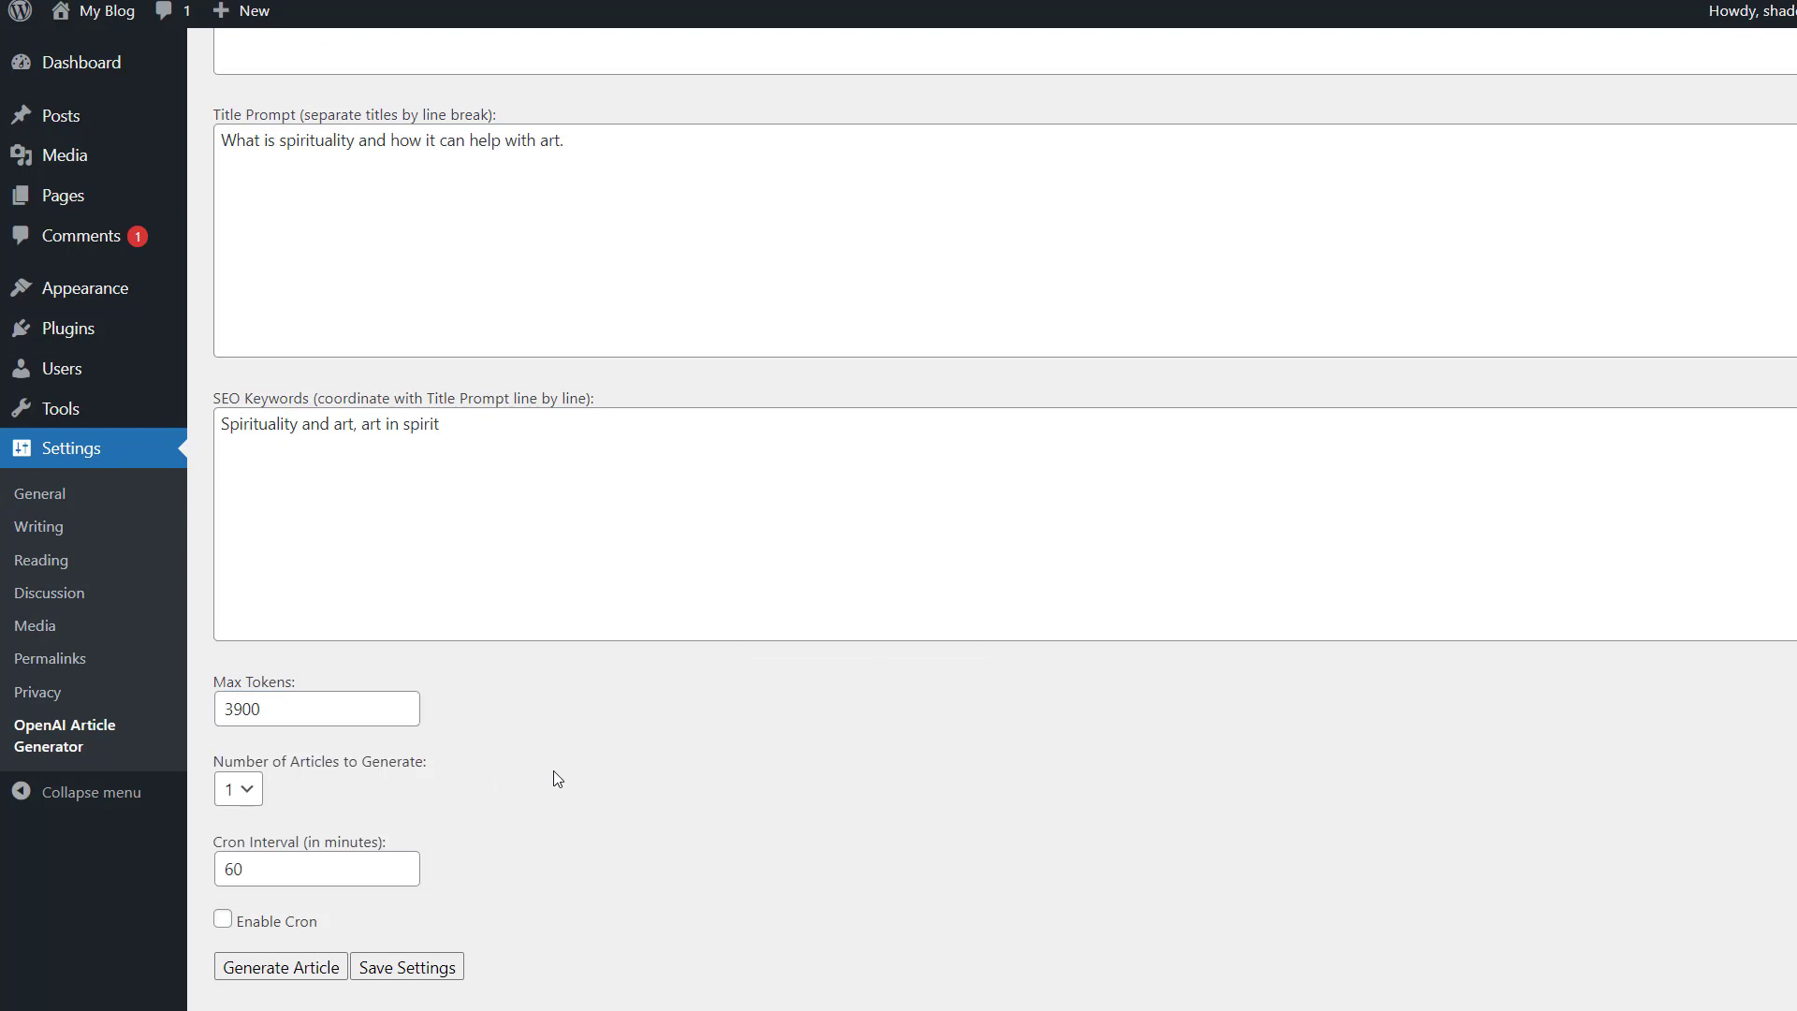
click(248, 795)
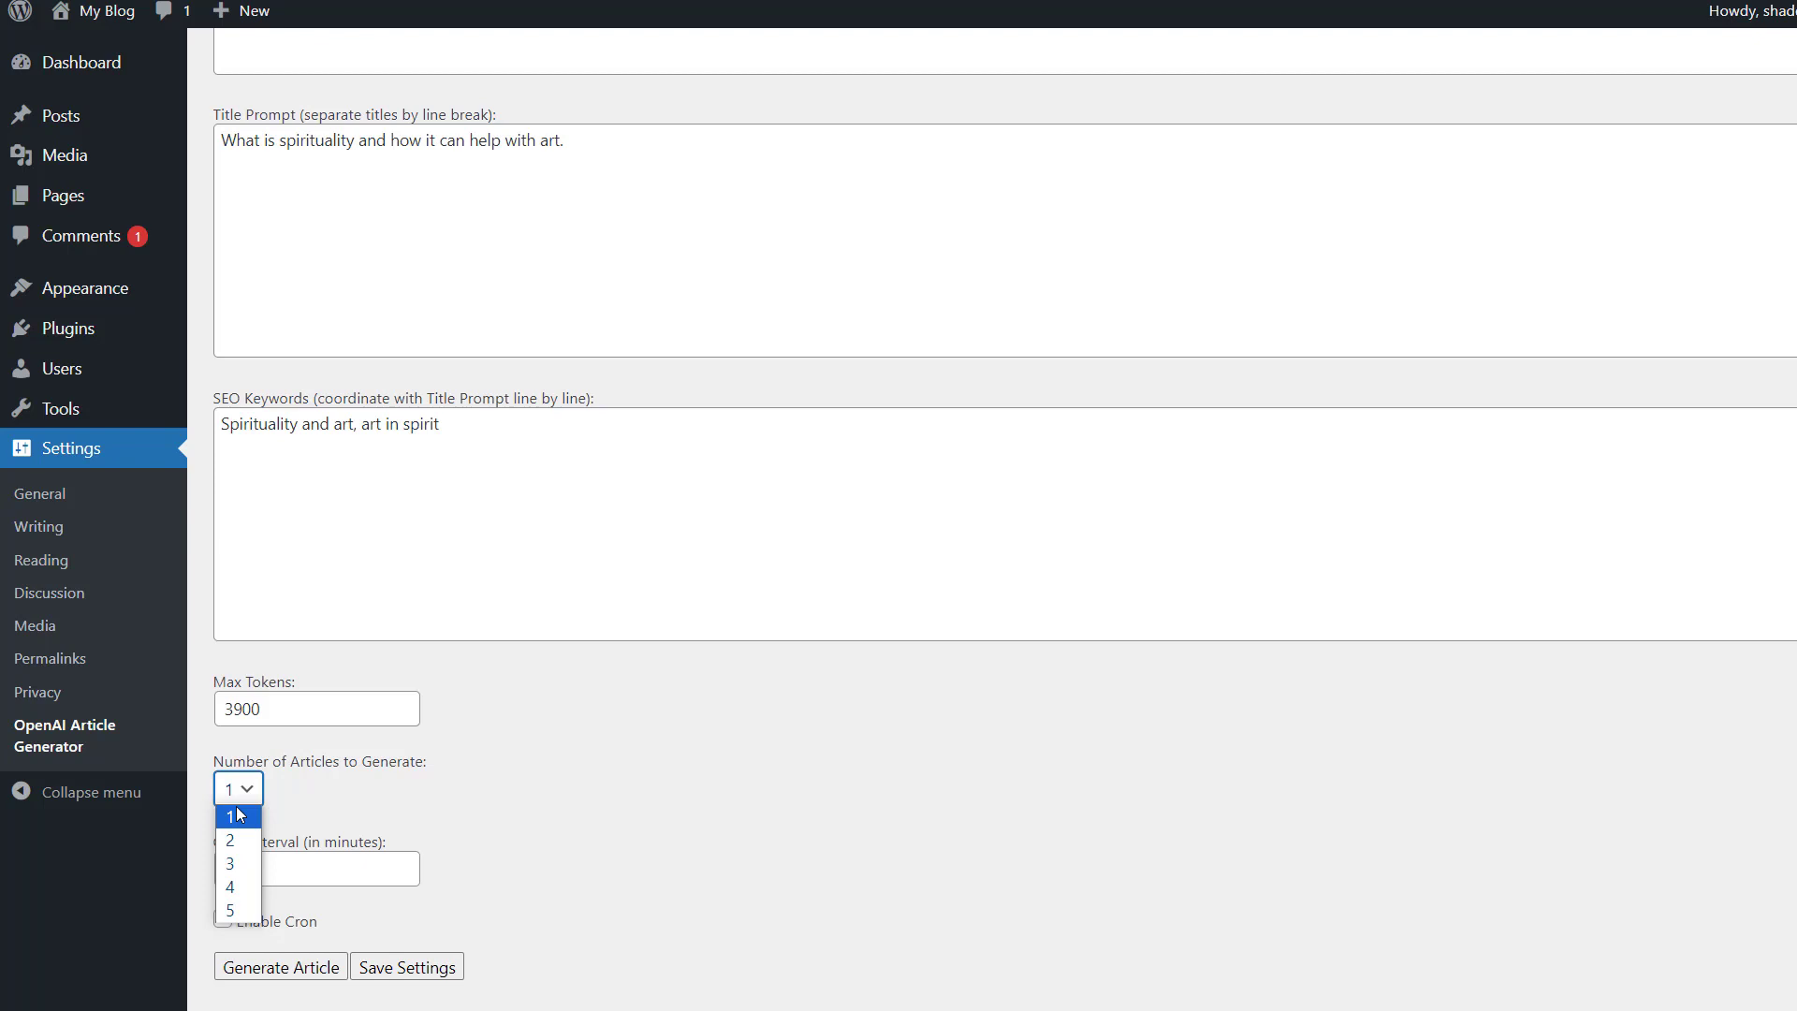
click(237, 814)
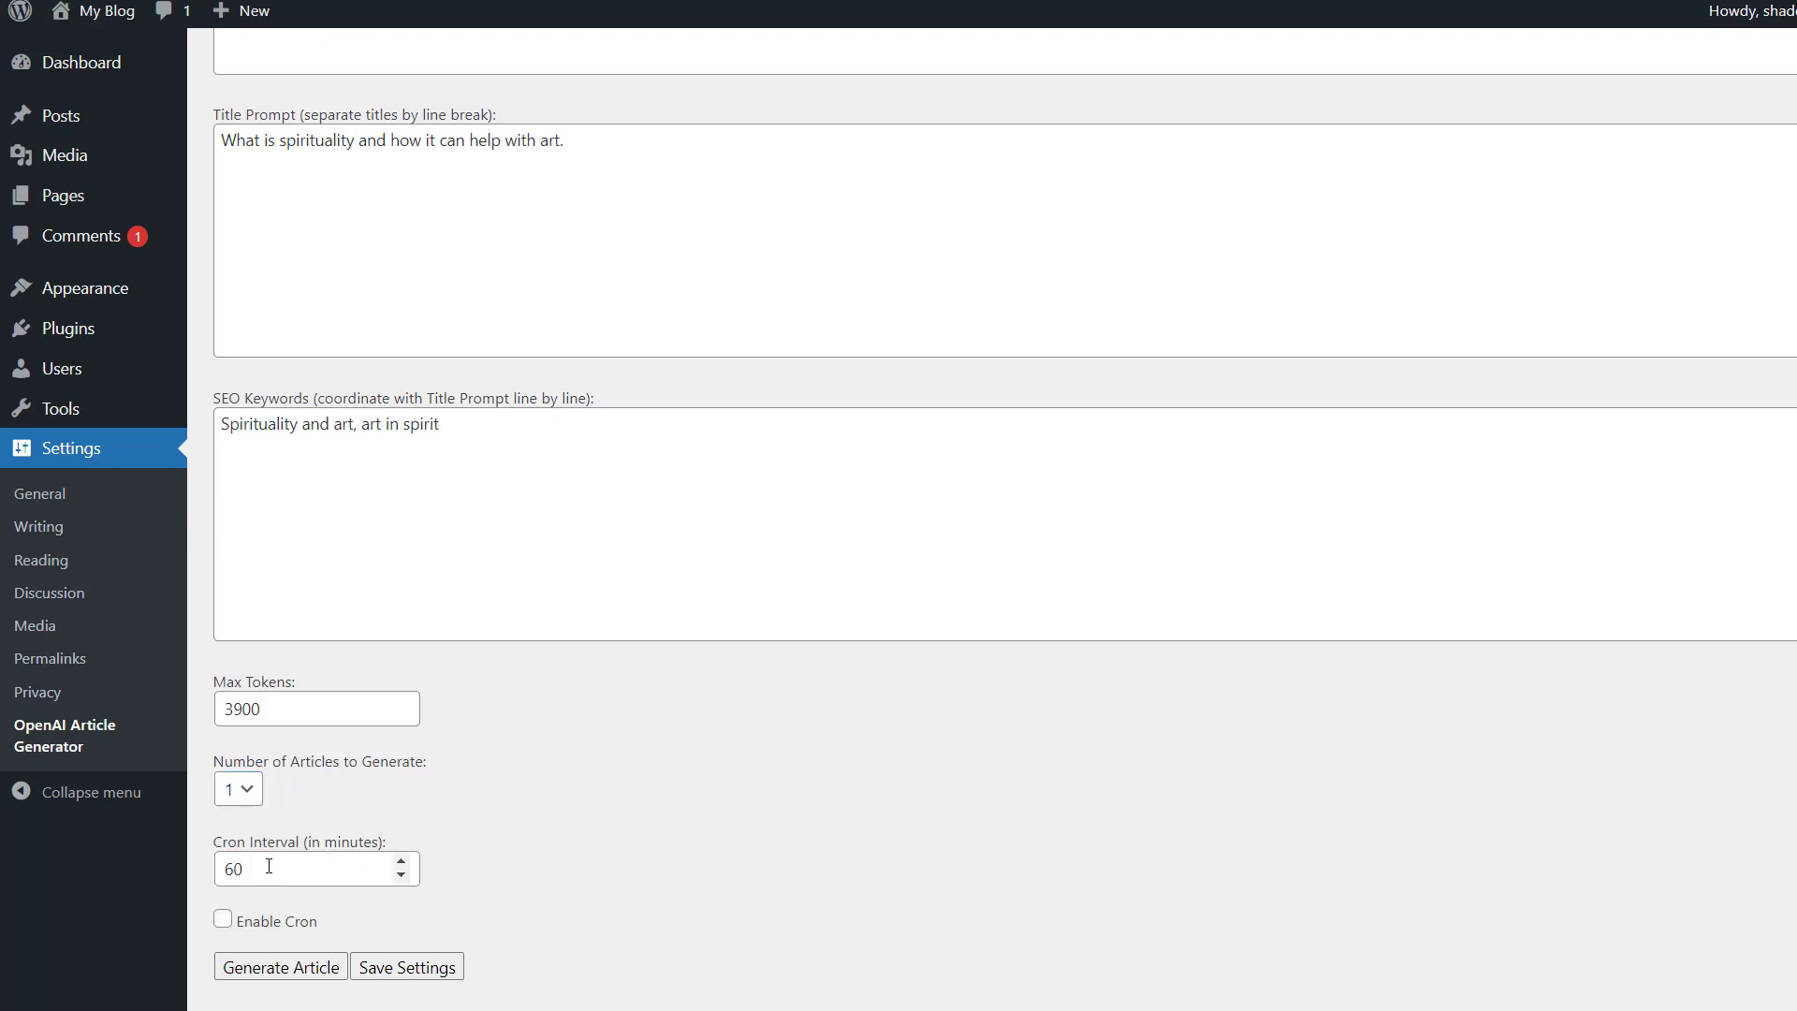
drag(271, 868, 198, 874)
text(10)
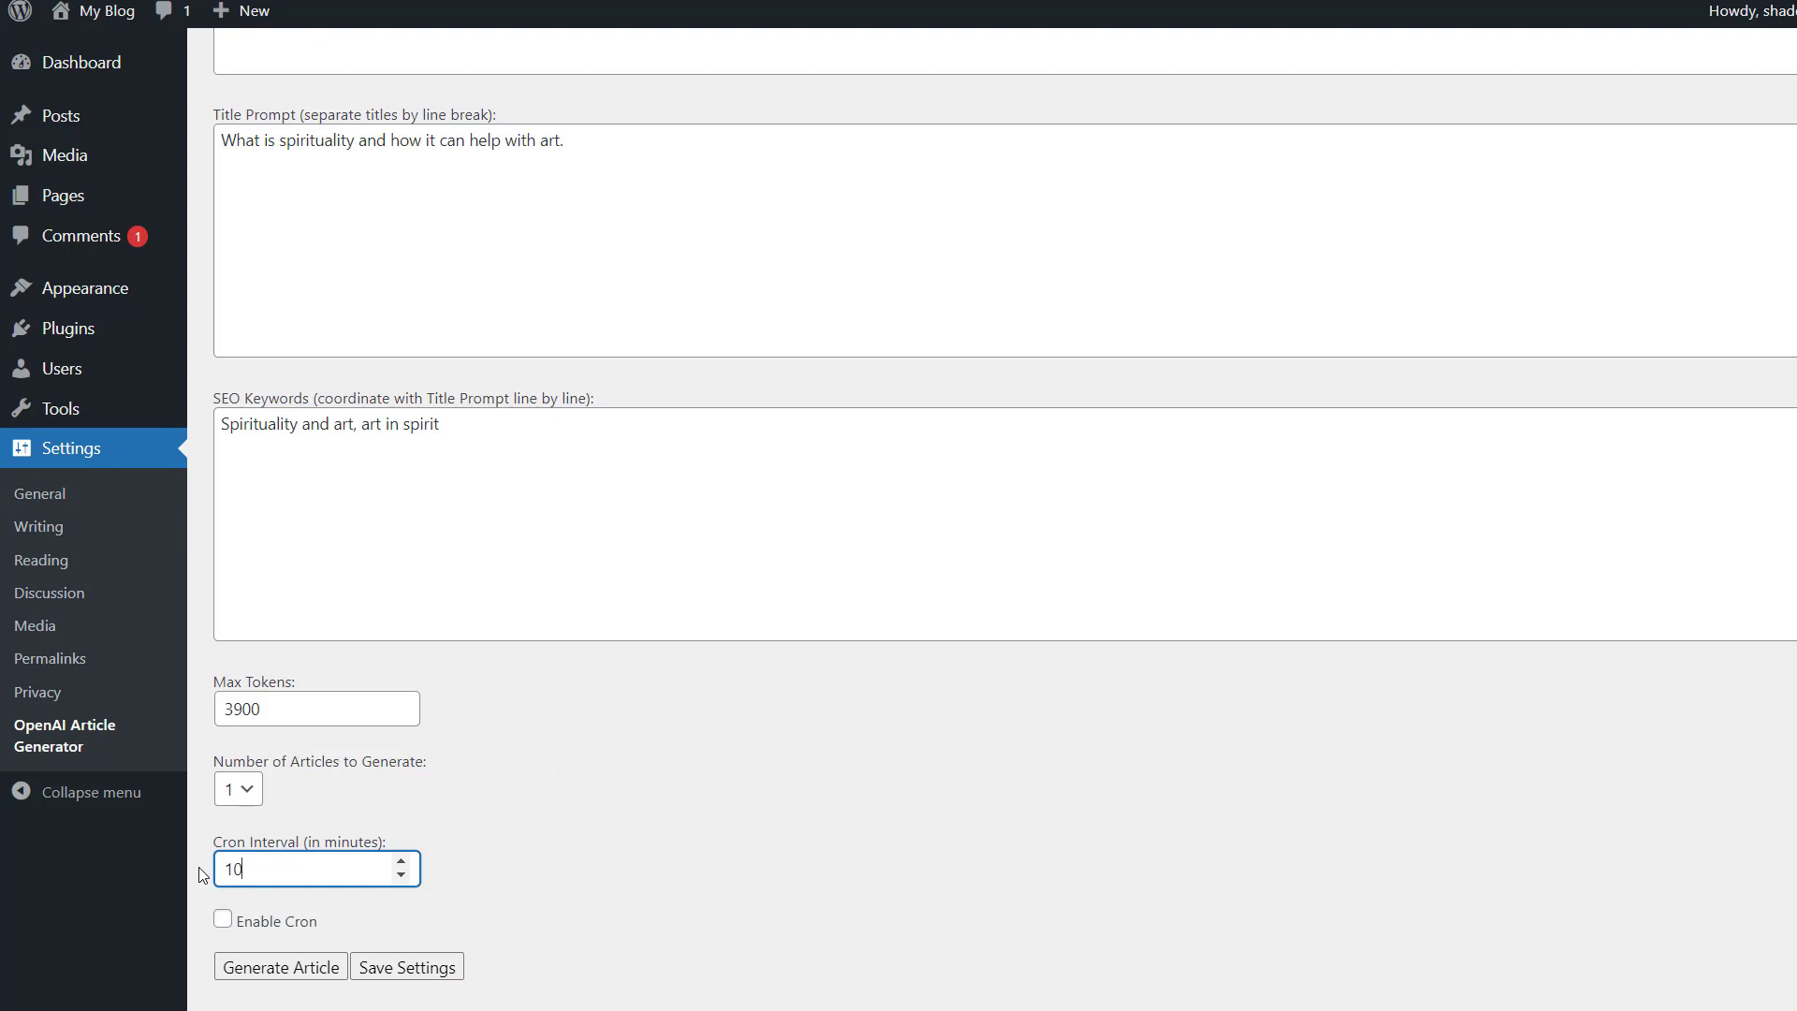
click(704, 851)
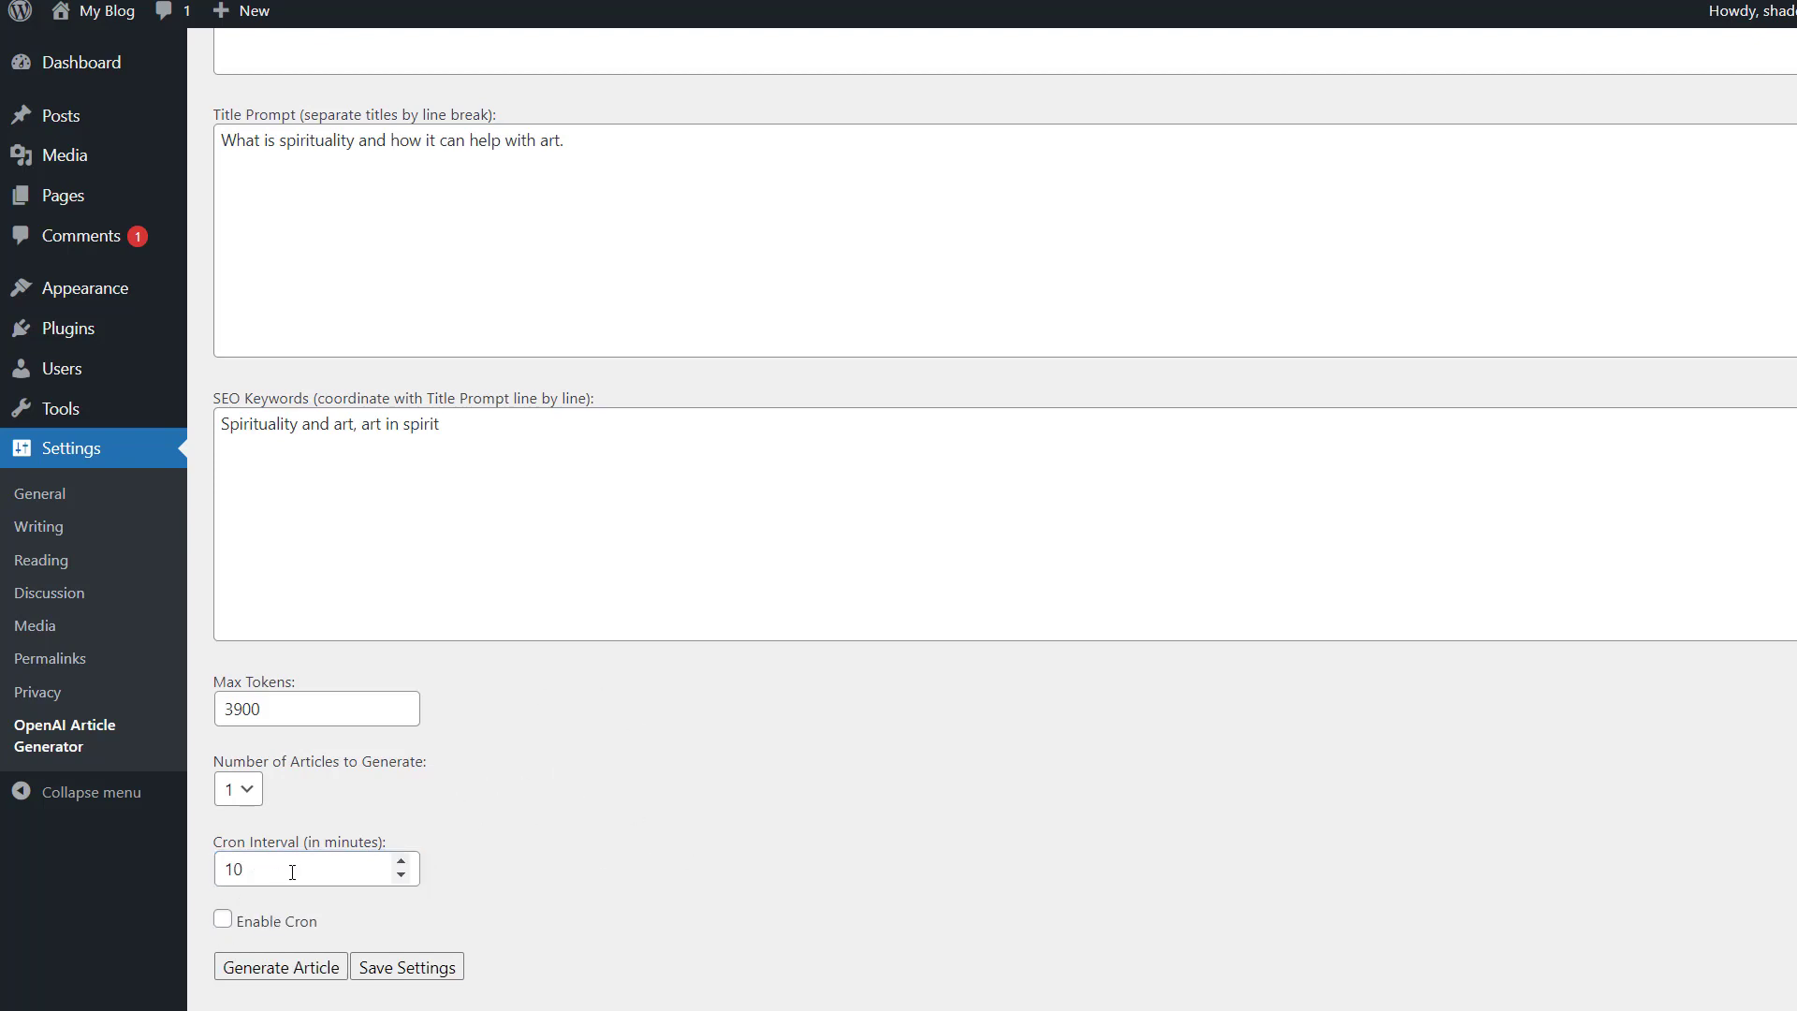
scroll(520, 876, up, 1)
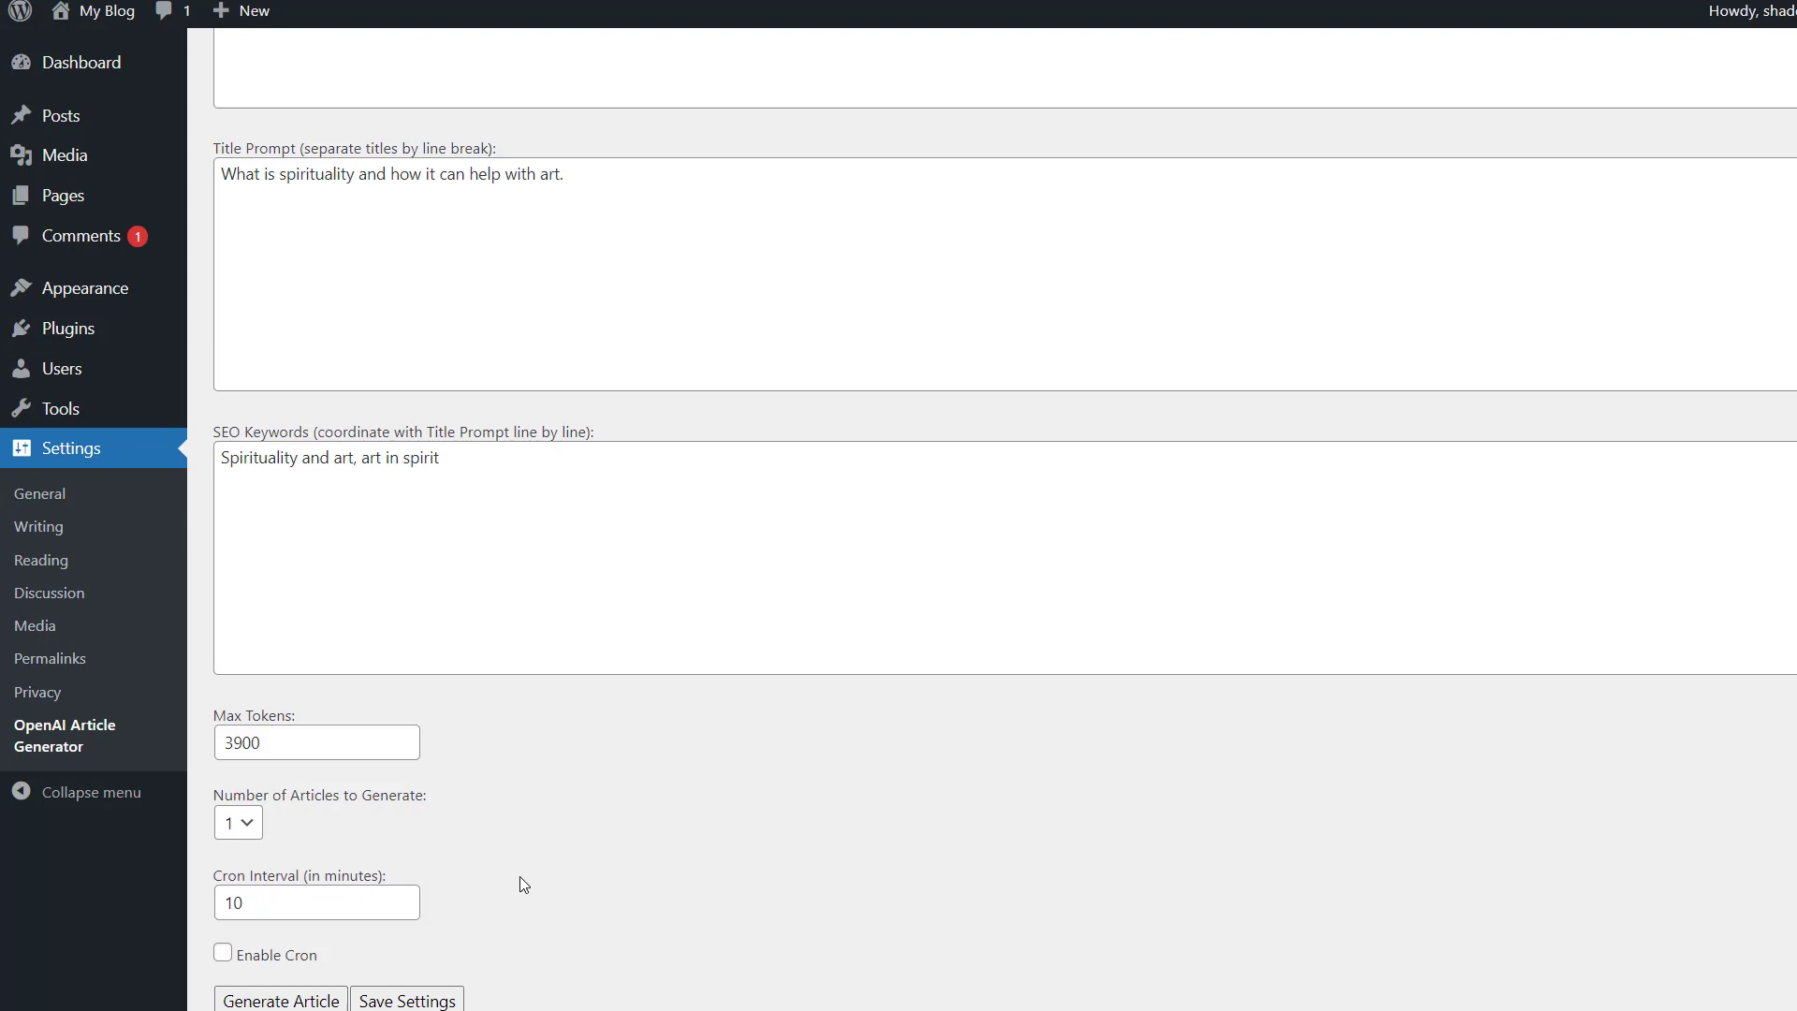
scroll(520, 877, up, 3)
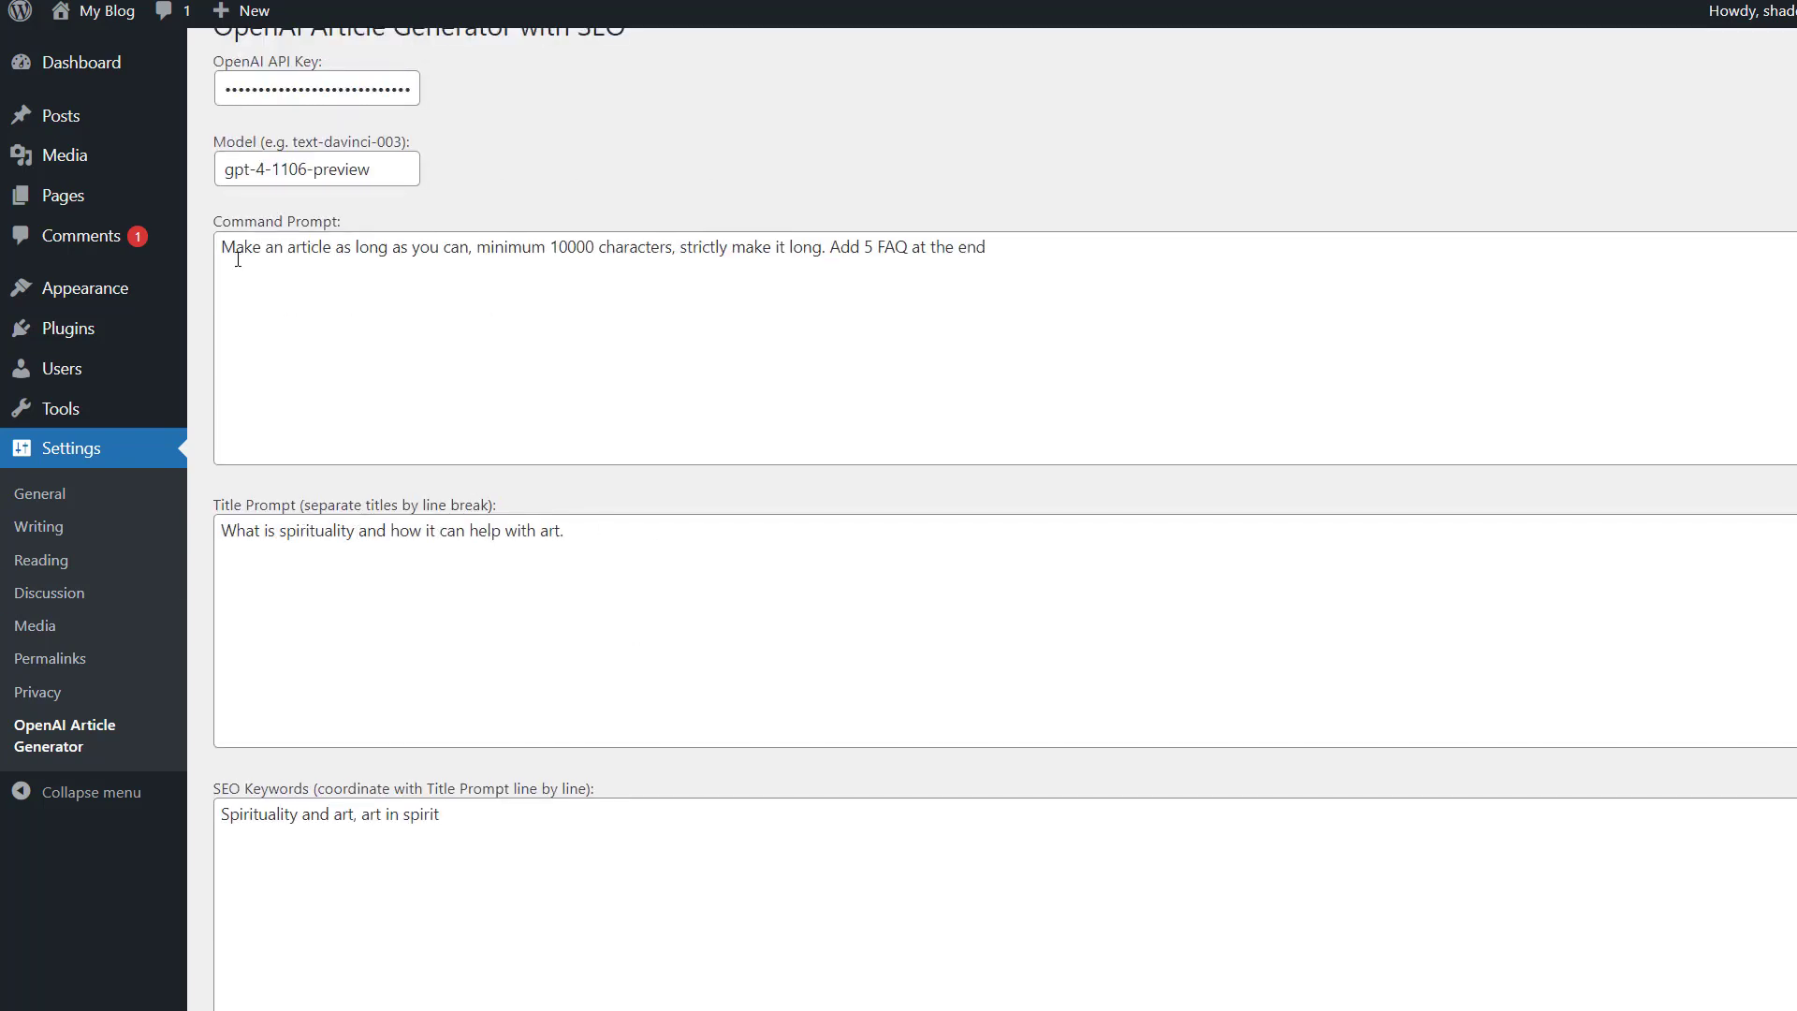
scroll(351, 534, down, 3)
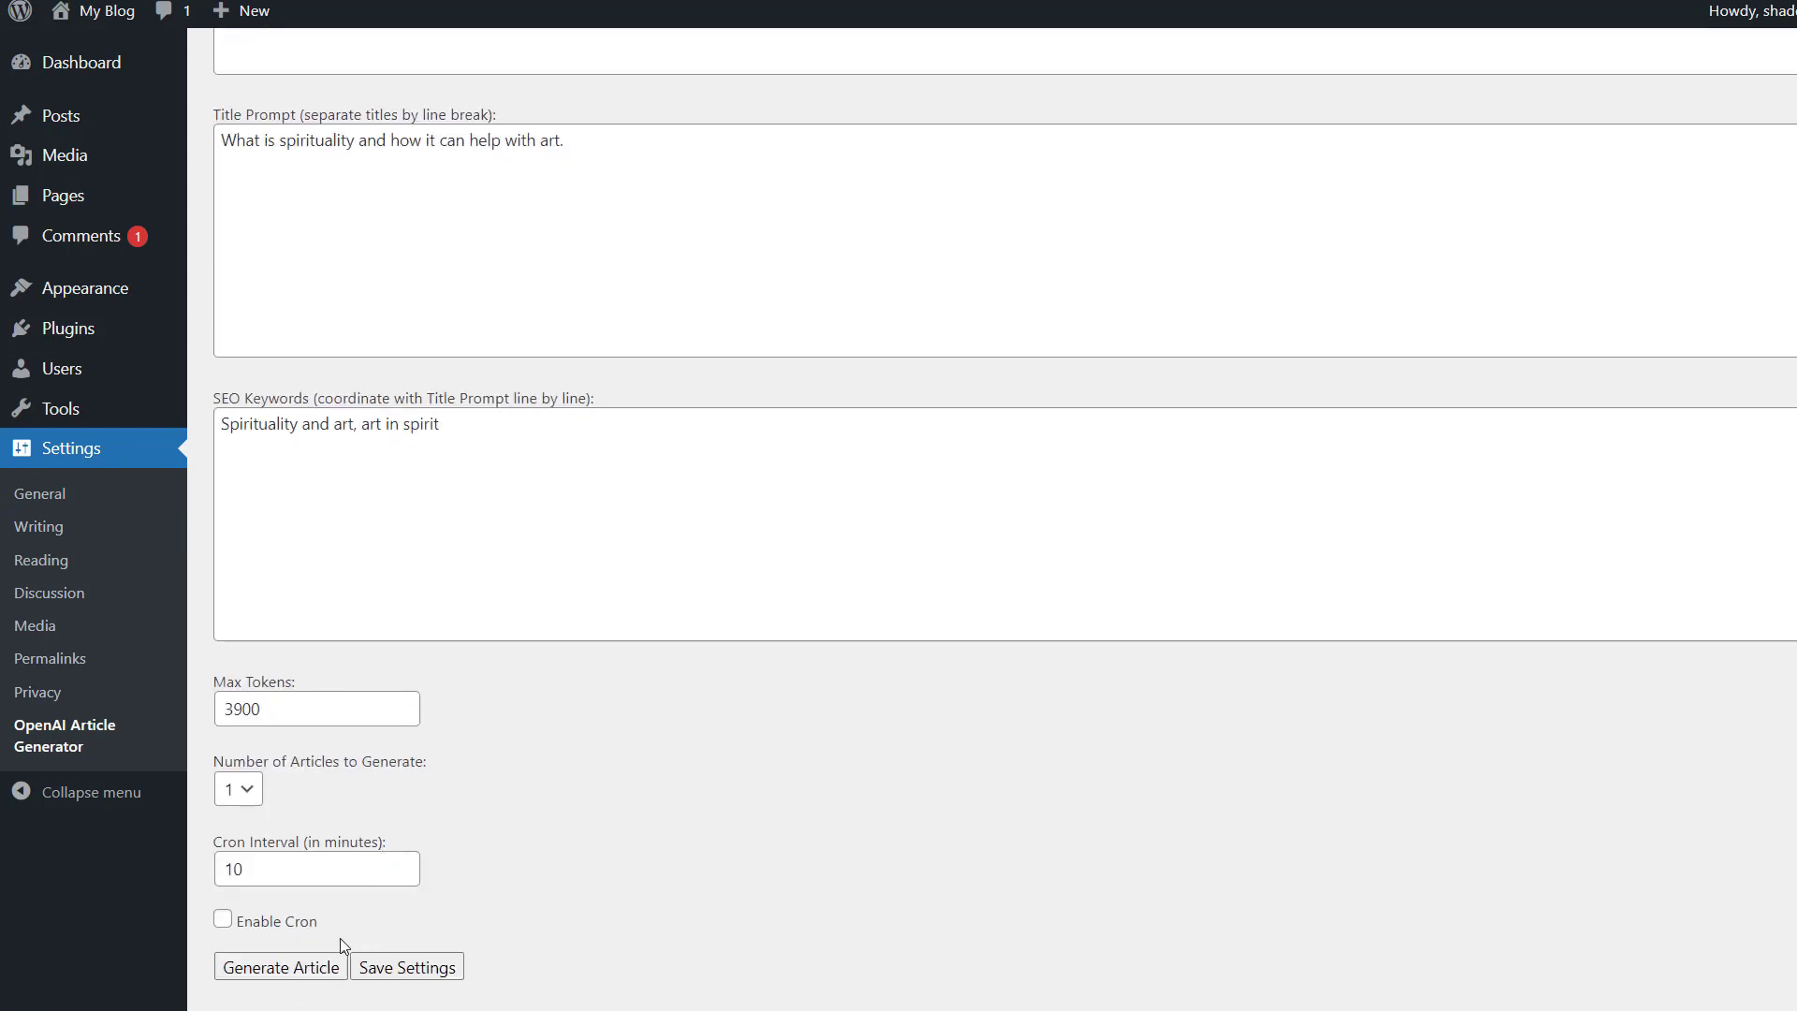
Save the generator settings and review the API Response output
click(407, 969)
scroll(538, 332, down, 10)
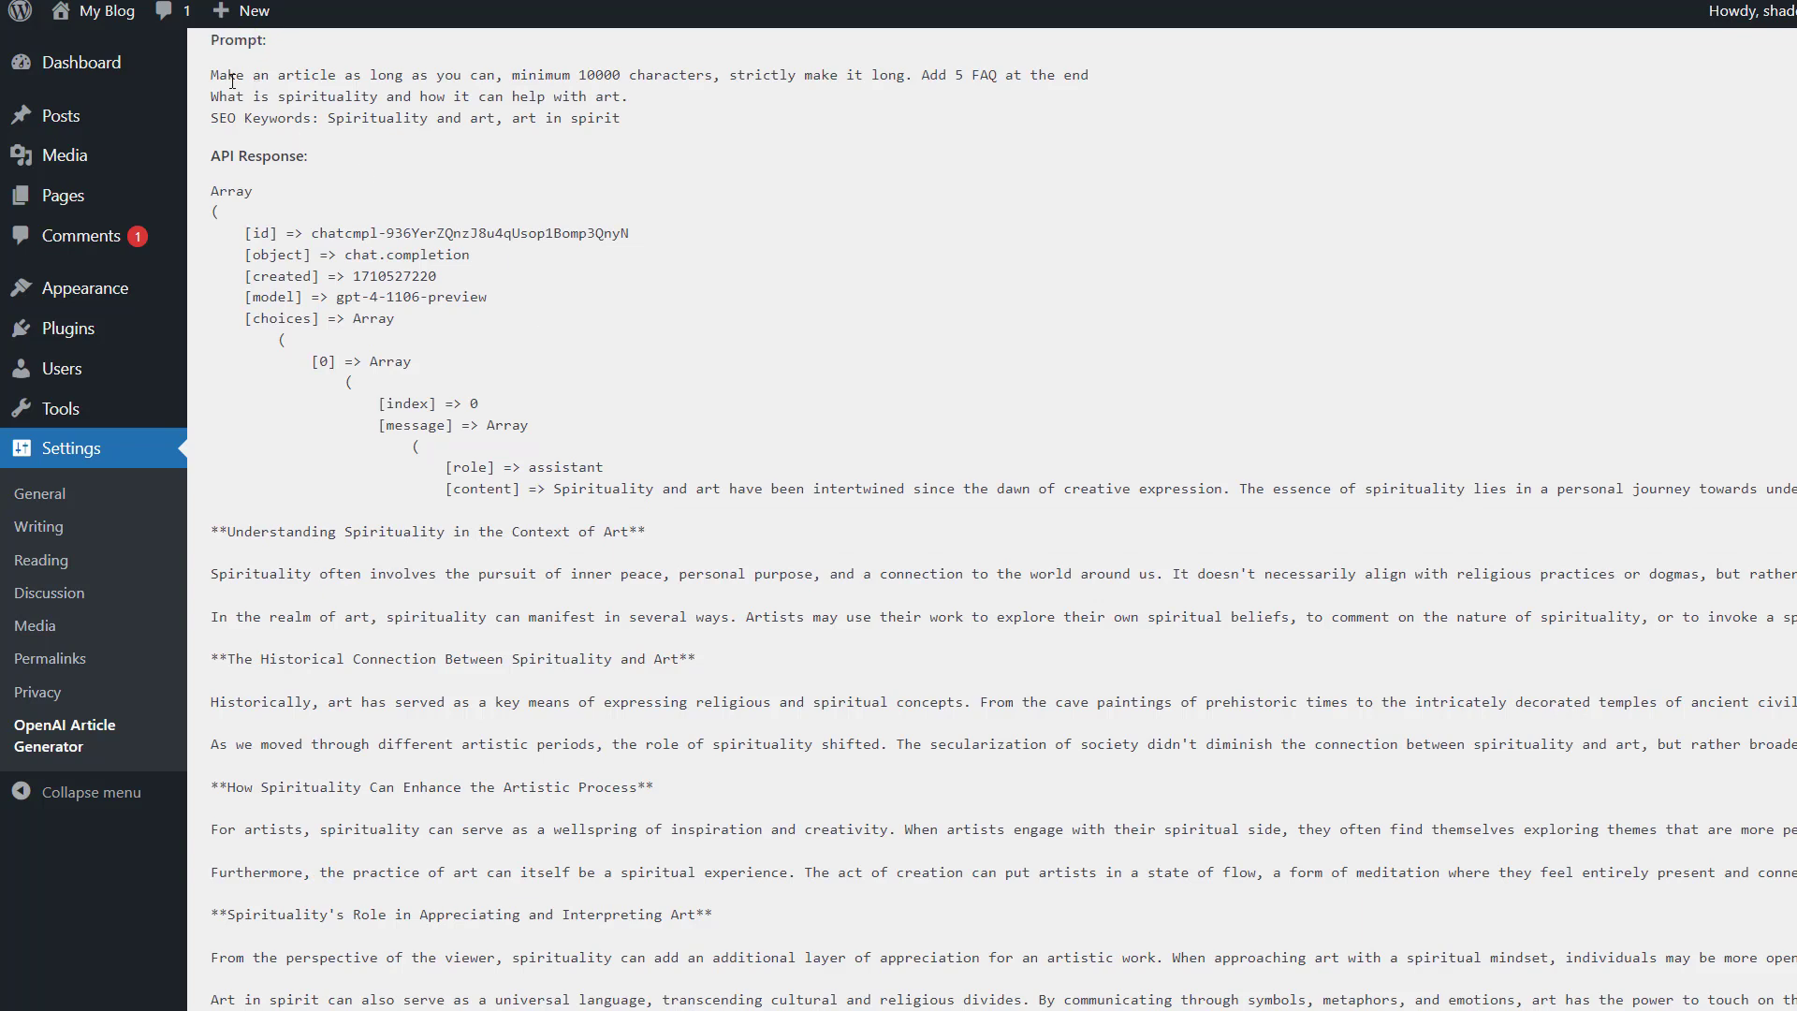
drag(224, 71, 306, 155)
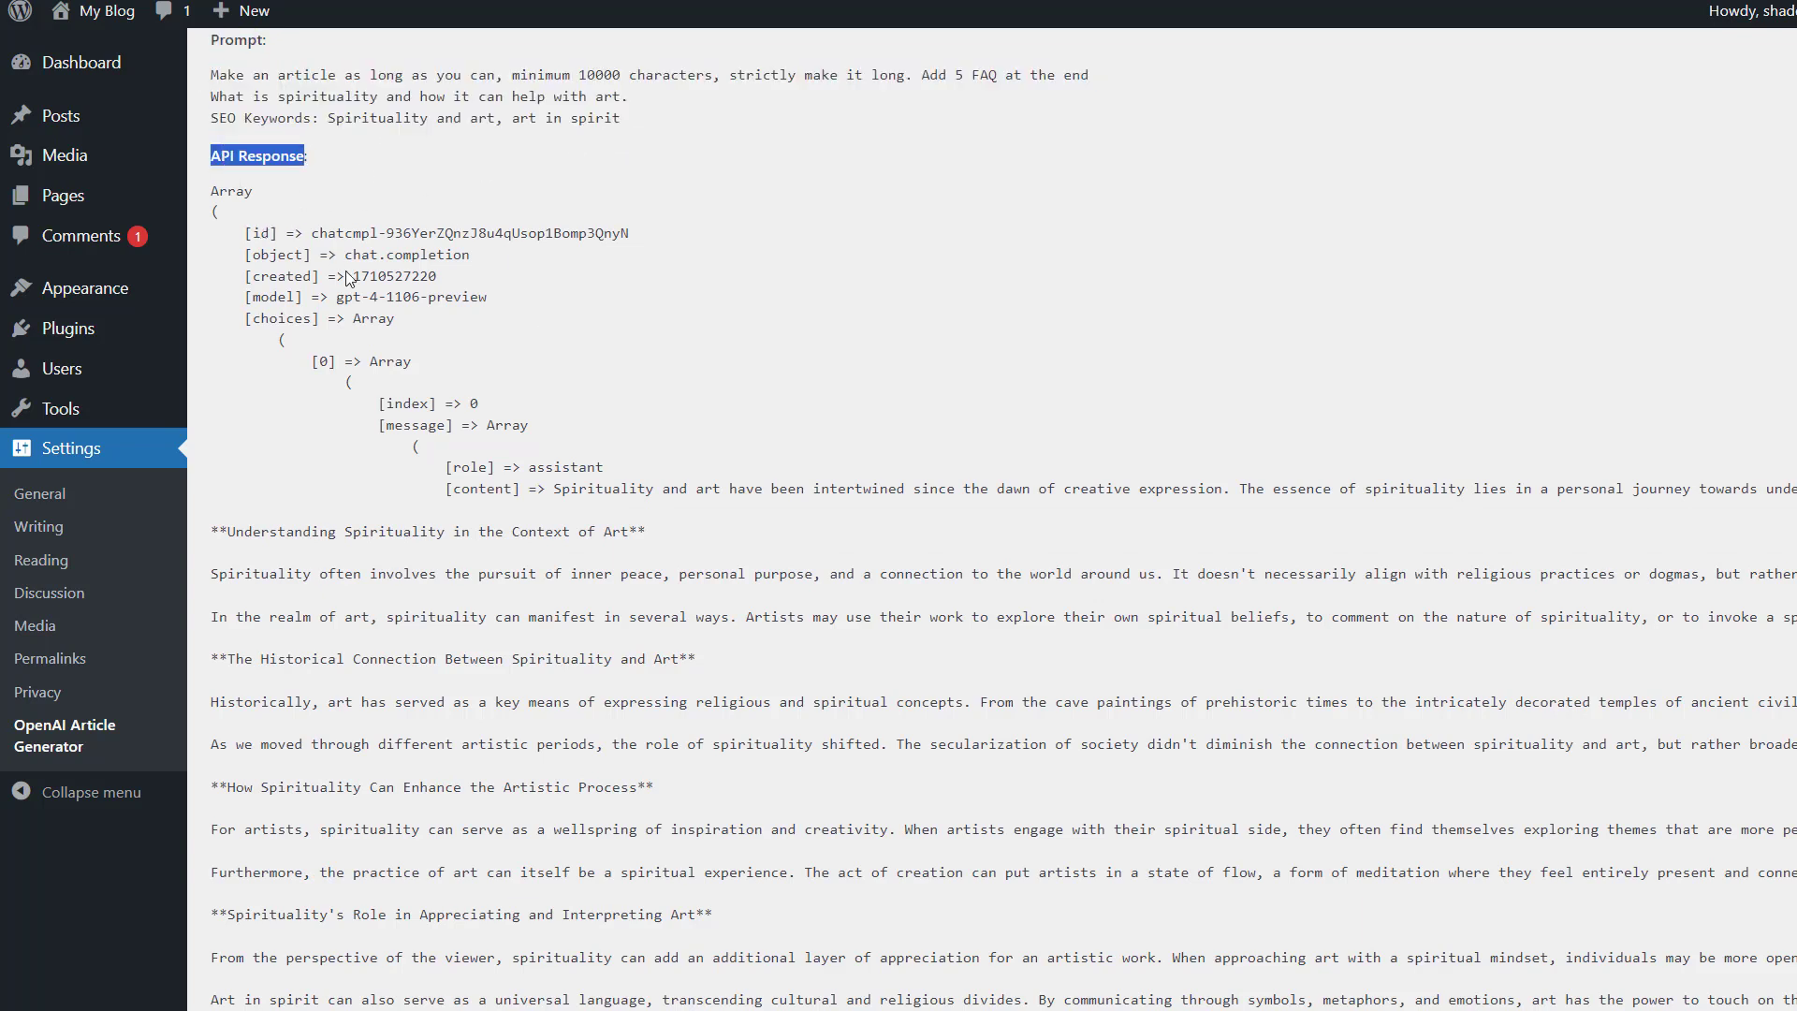
scroll(384, 383, down, 2)
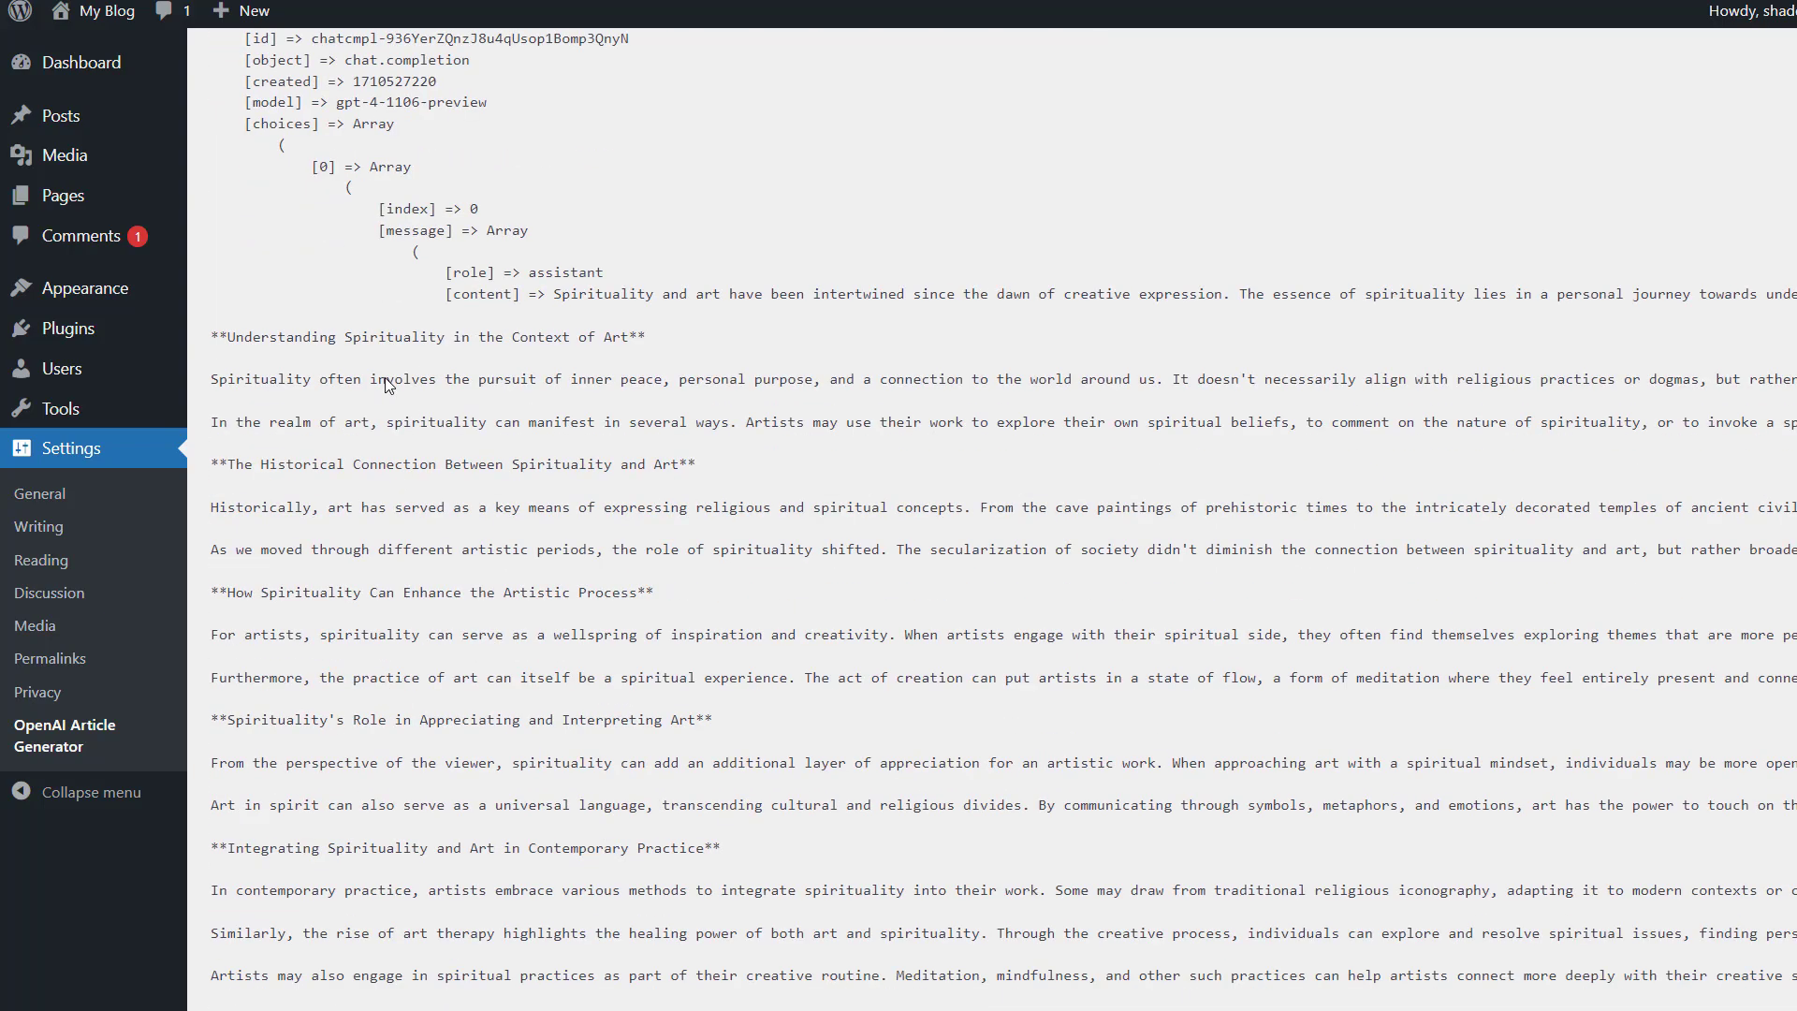
scroll(376, 350, down, 2)
scroll(421, 281, down, 2)
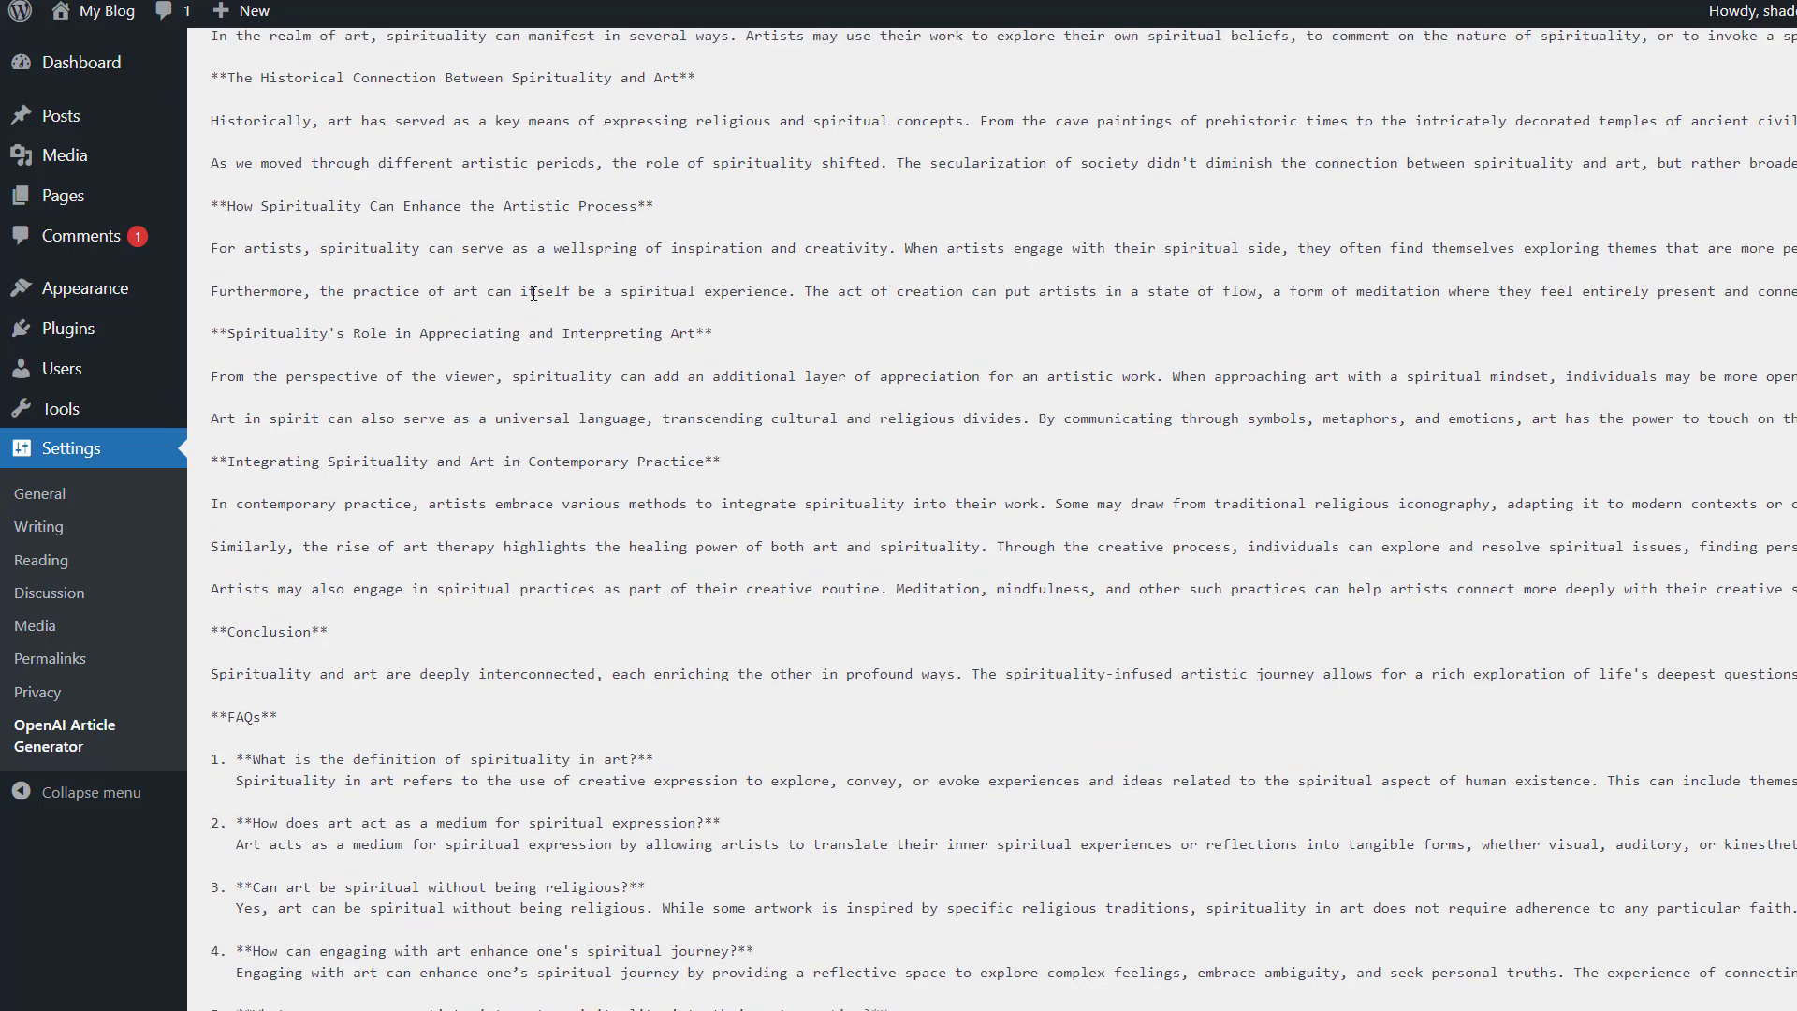
scroll(522, 141, up, 2)
scroll(577, 476, down, 5)
scroll(627, 686, down, 1)
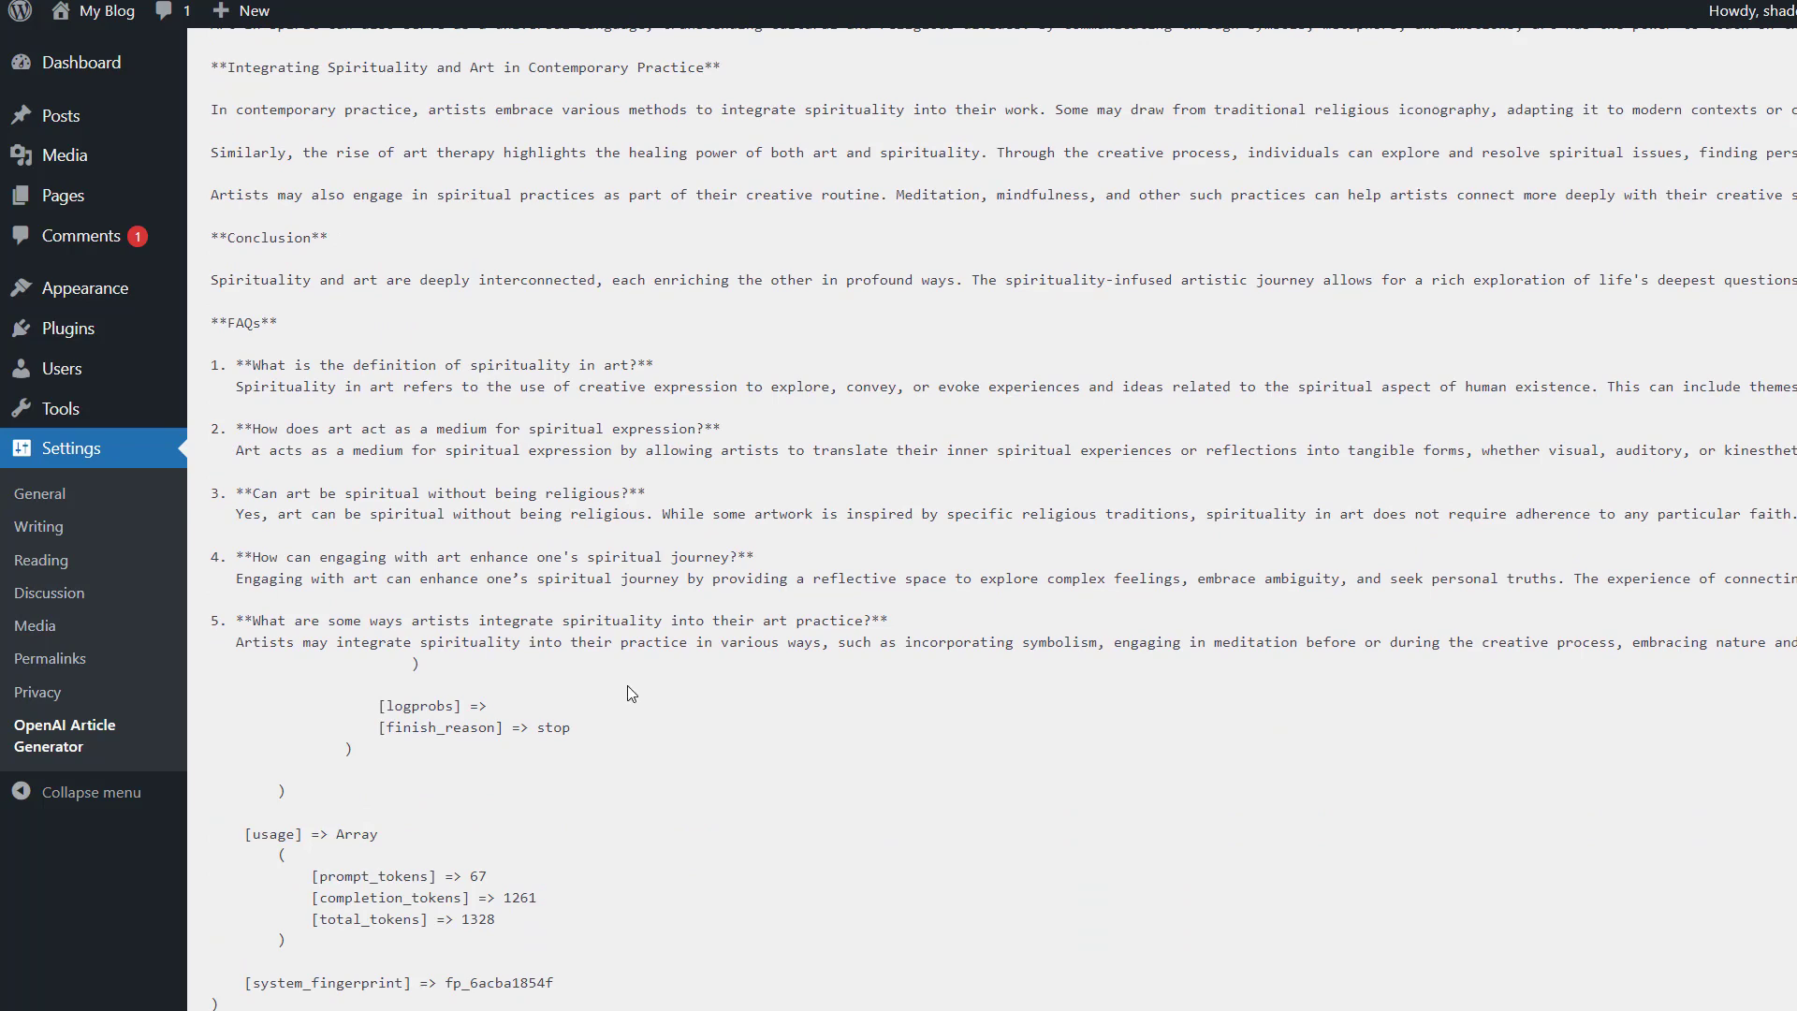
scroll(538, 554, down, 3)
scroll(466, 529, up, 10)
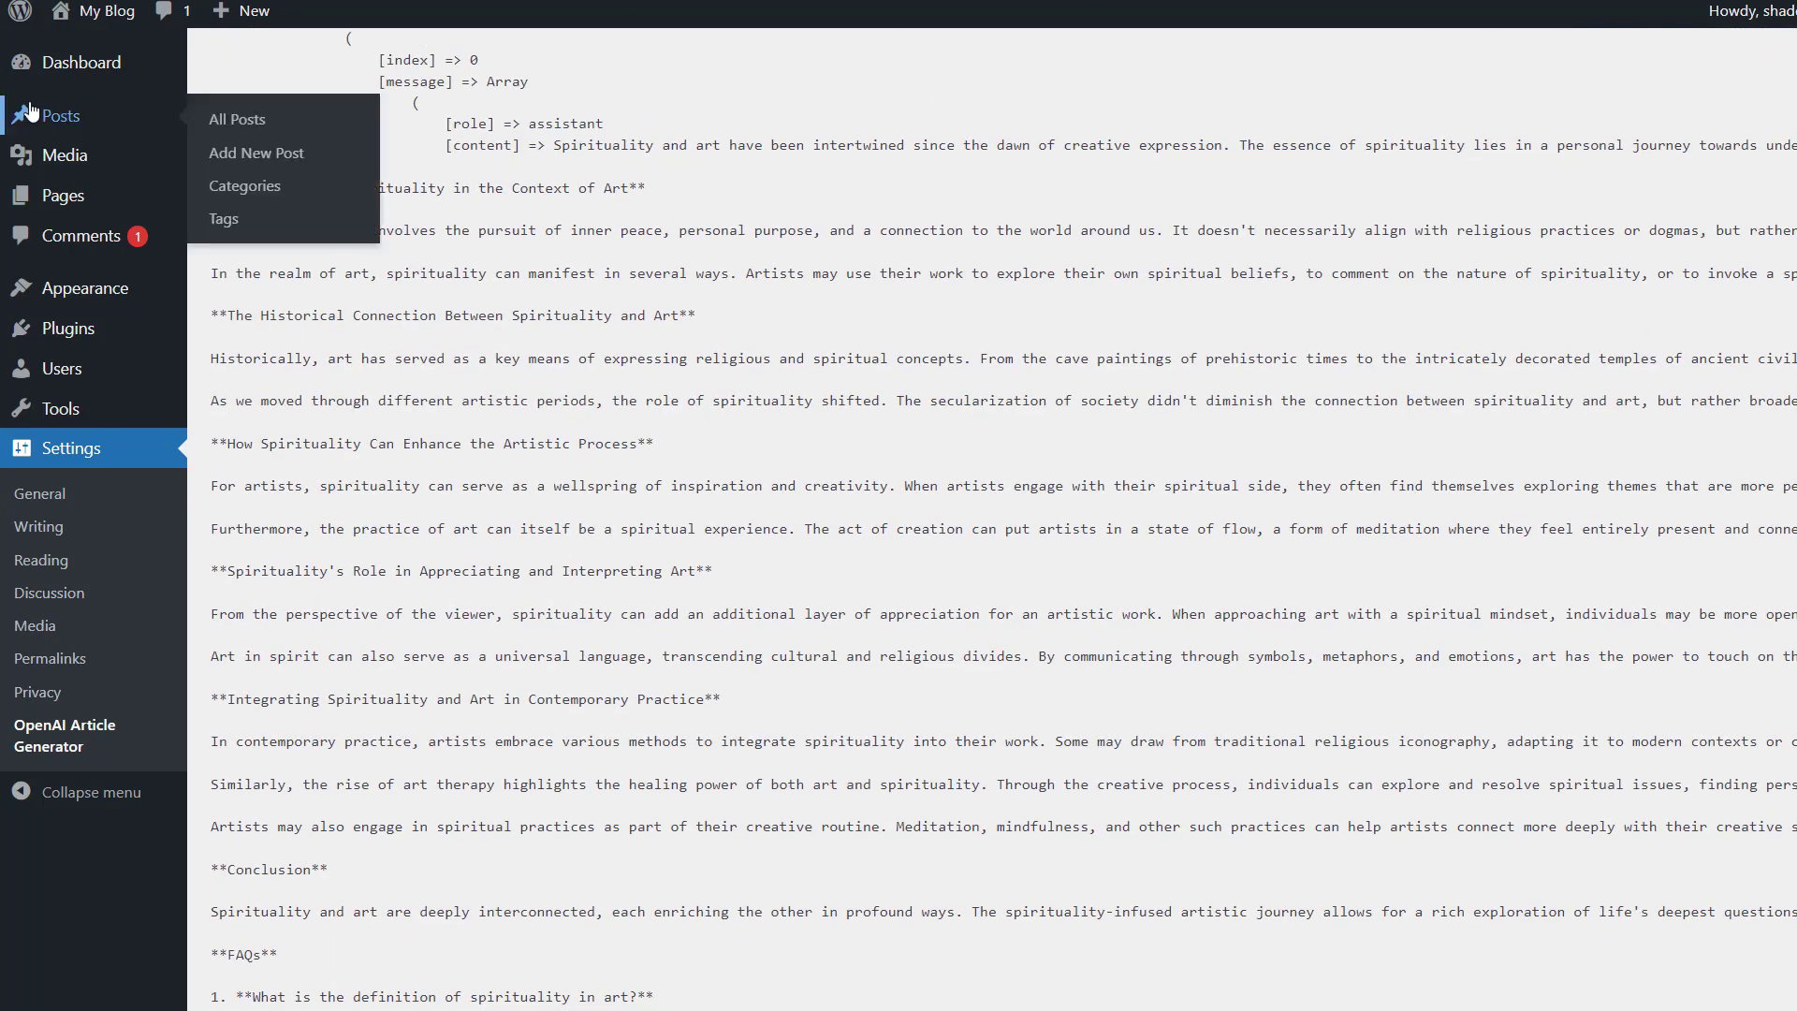
Open the generated spirituality post, close the Welcome Guide, and search for 'spirituality and art'
click(254, 127)
click(353, 318)
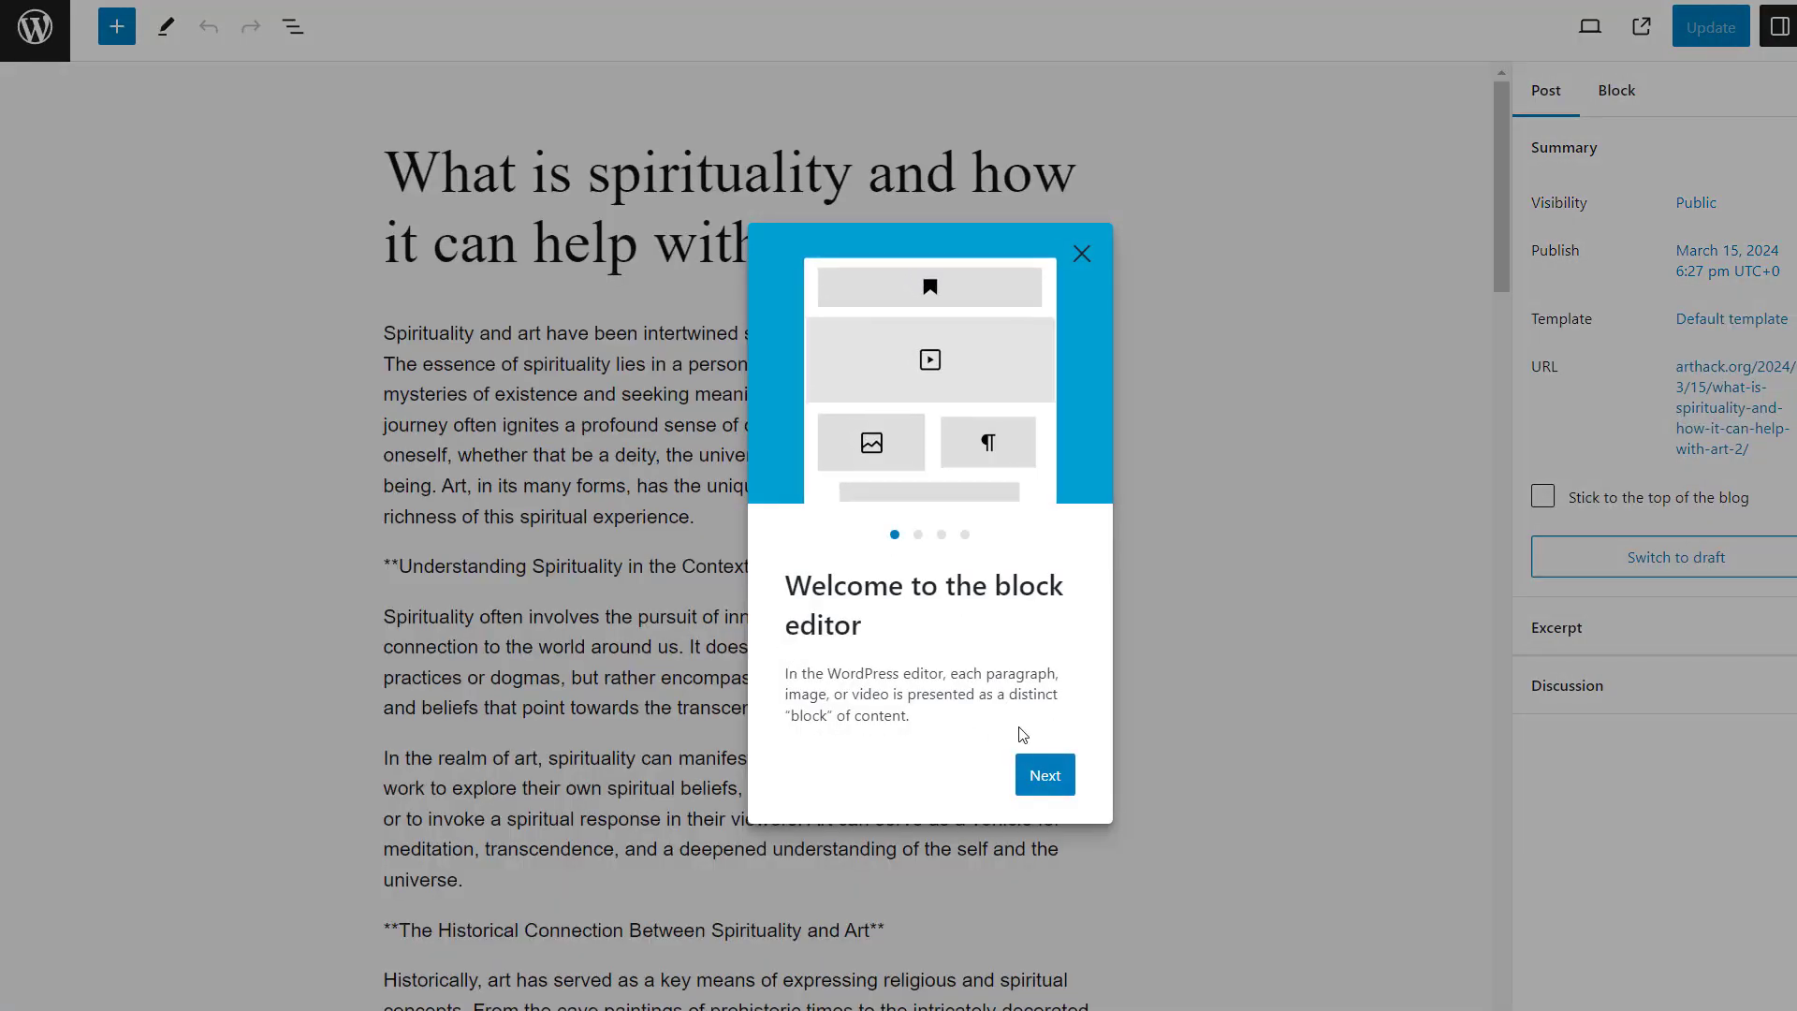
click(1080, 256)
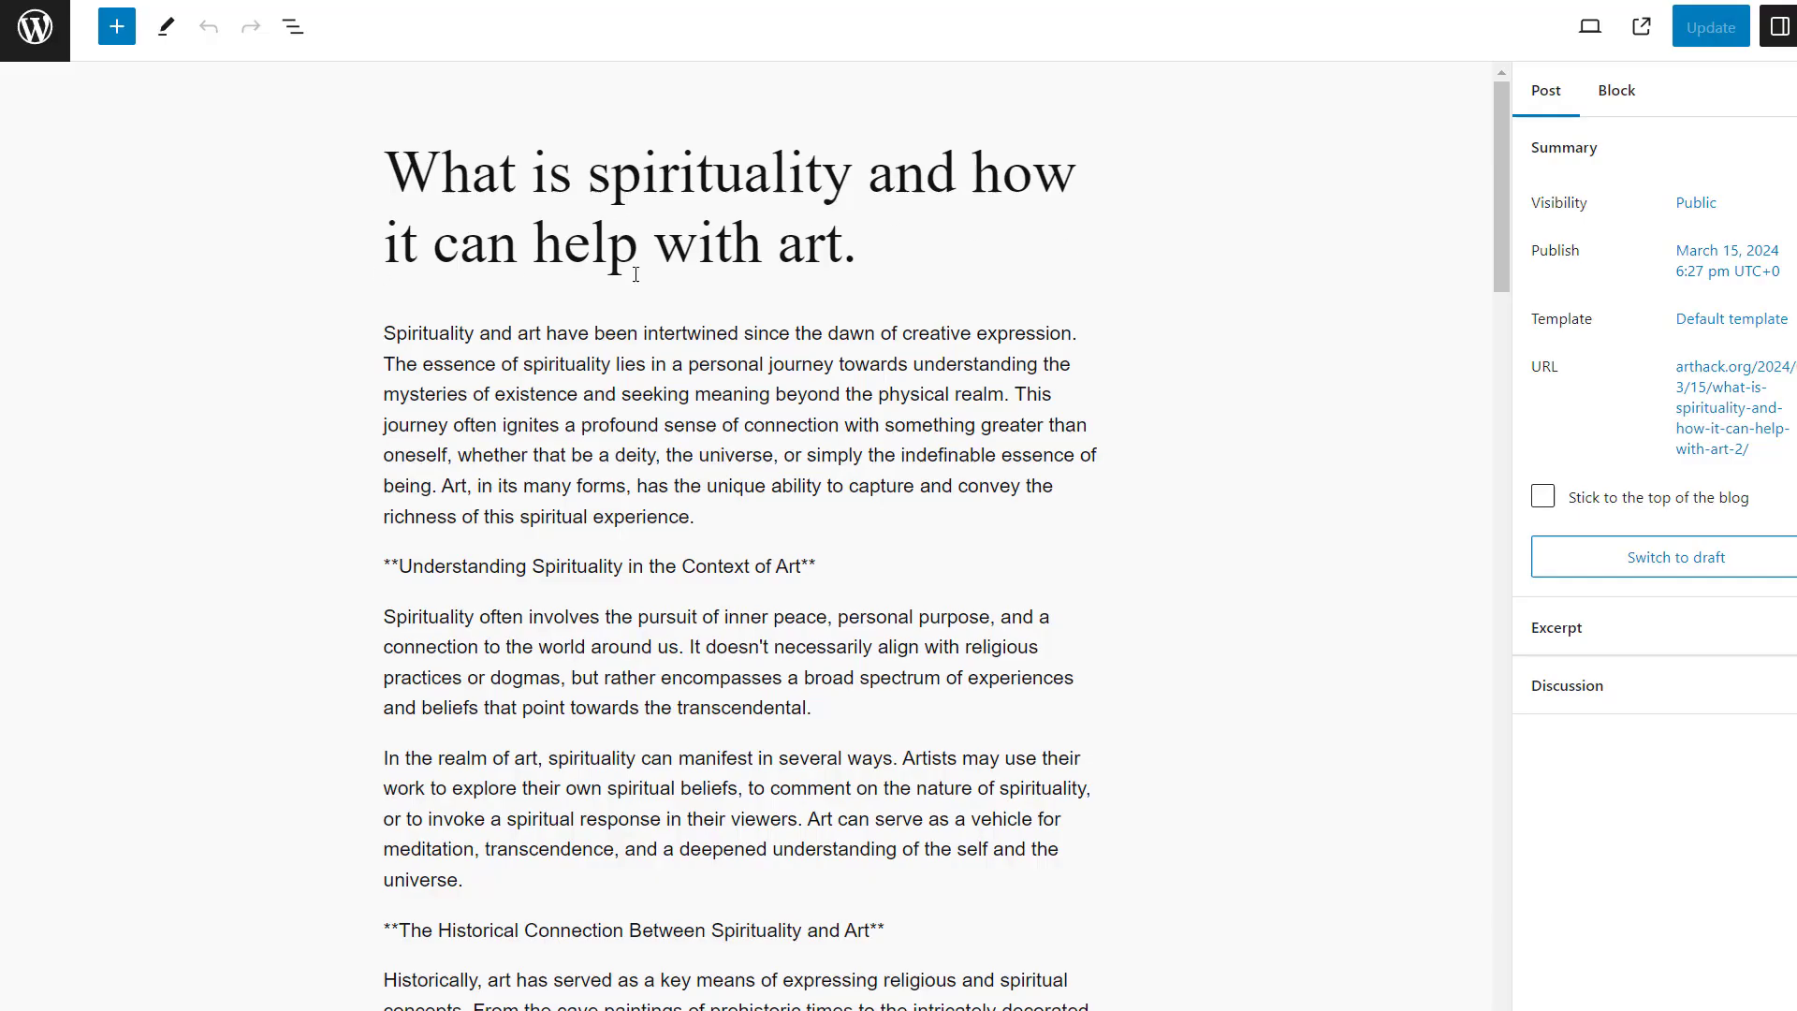
scroll(418, 408, down, 3)
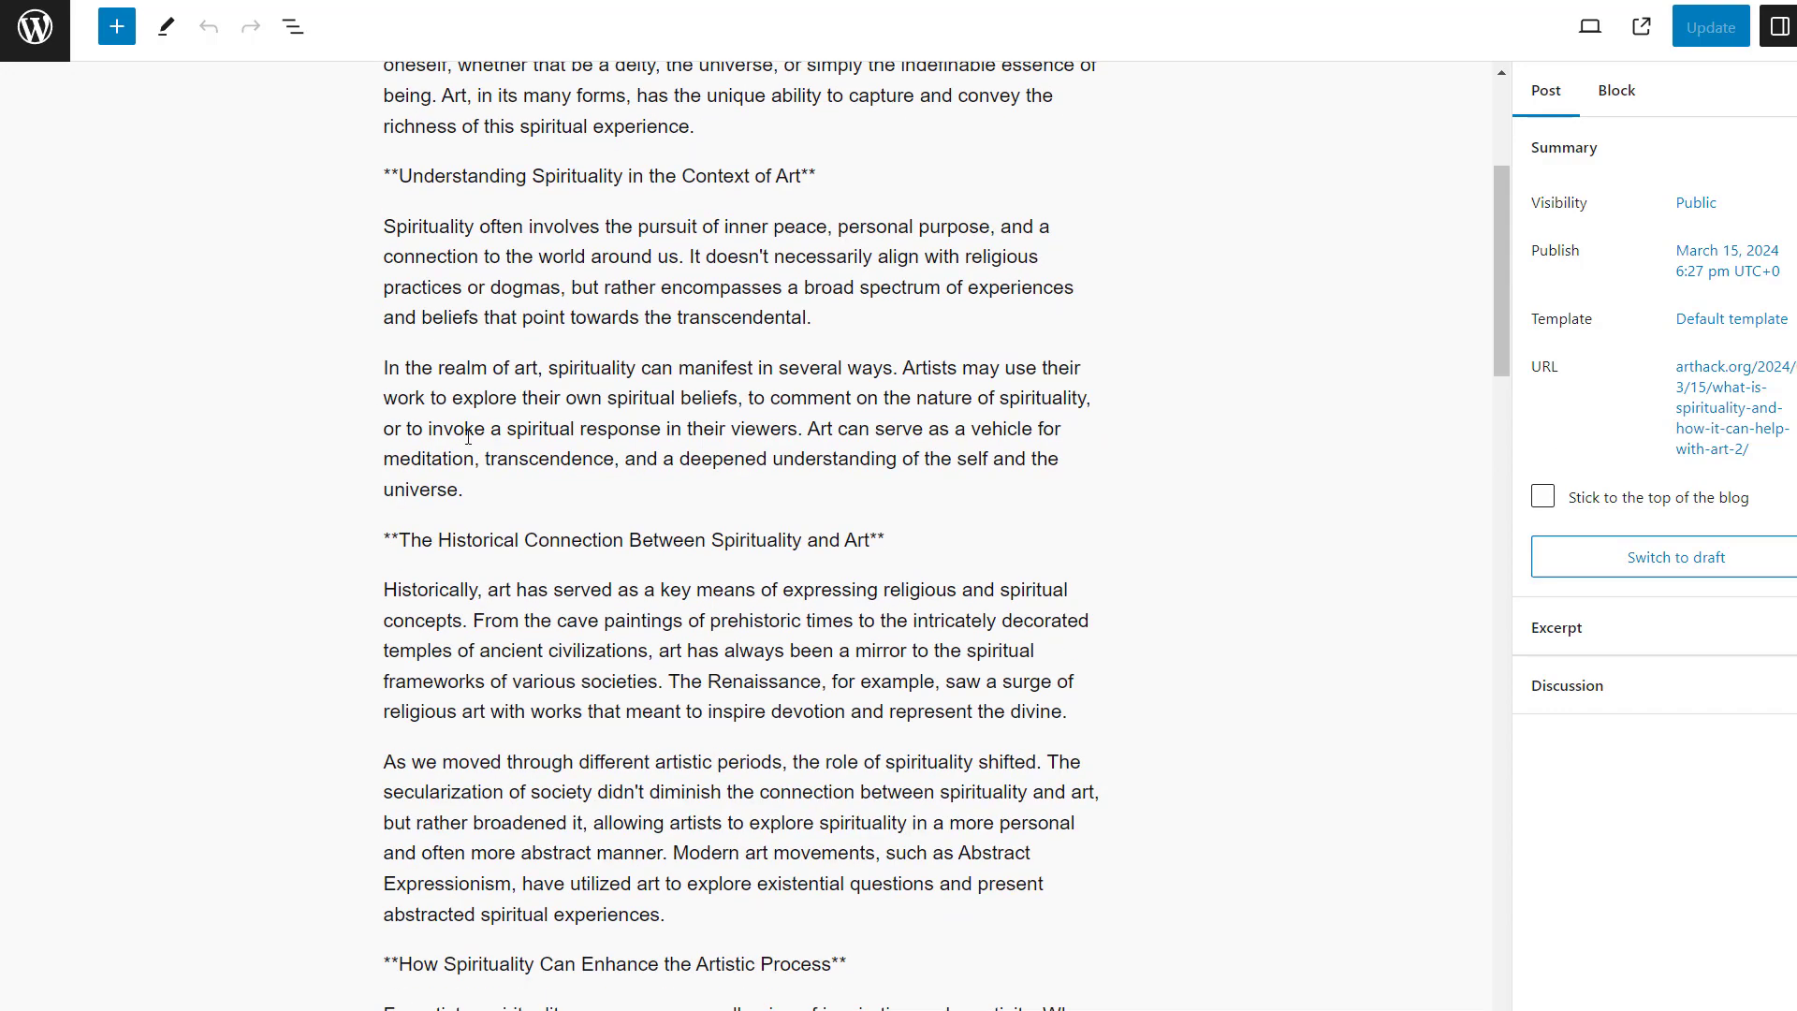
scroll(468, 437, up, 3)
scroll(468, 437, down, 4)
scroll(468, 439, down, 4)
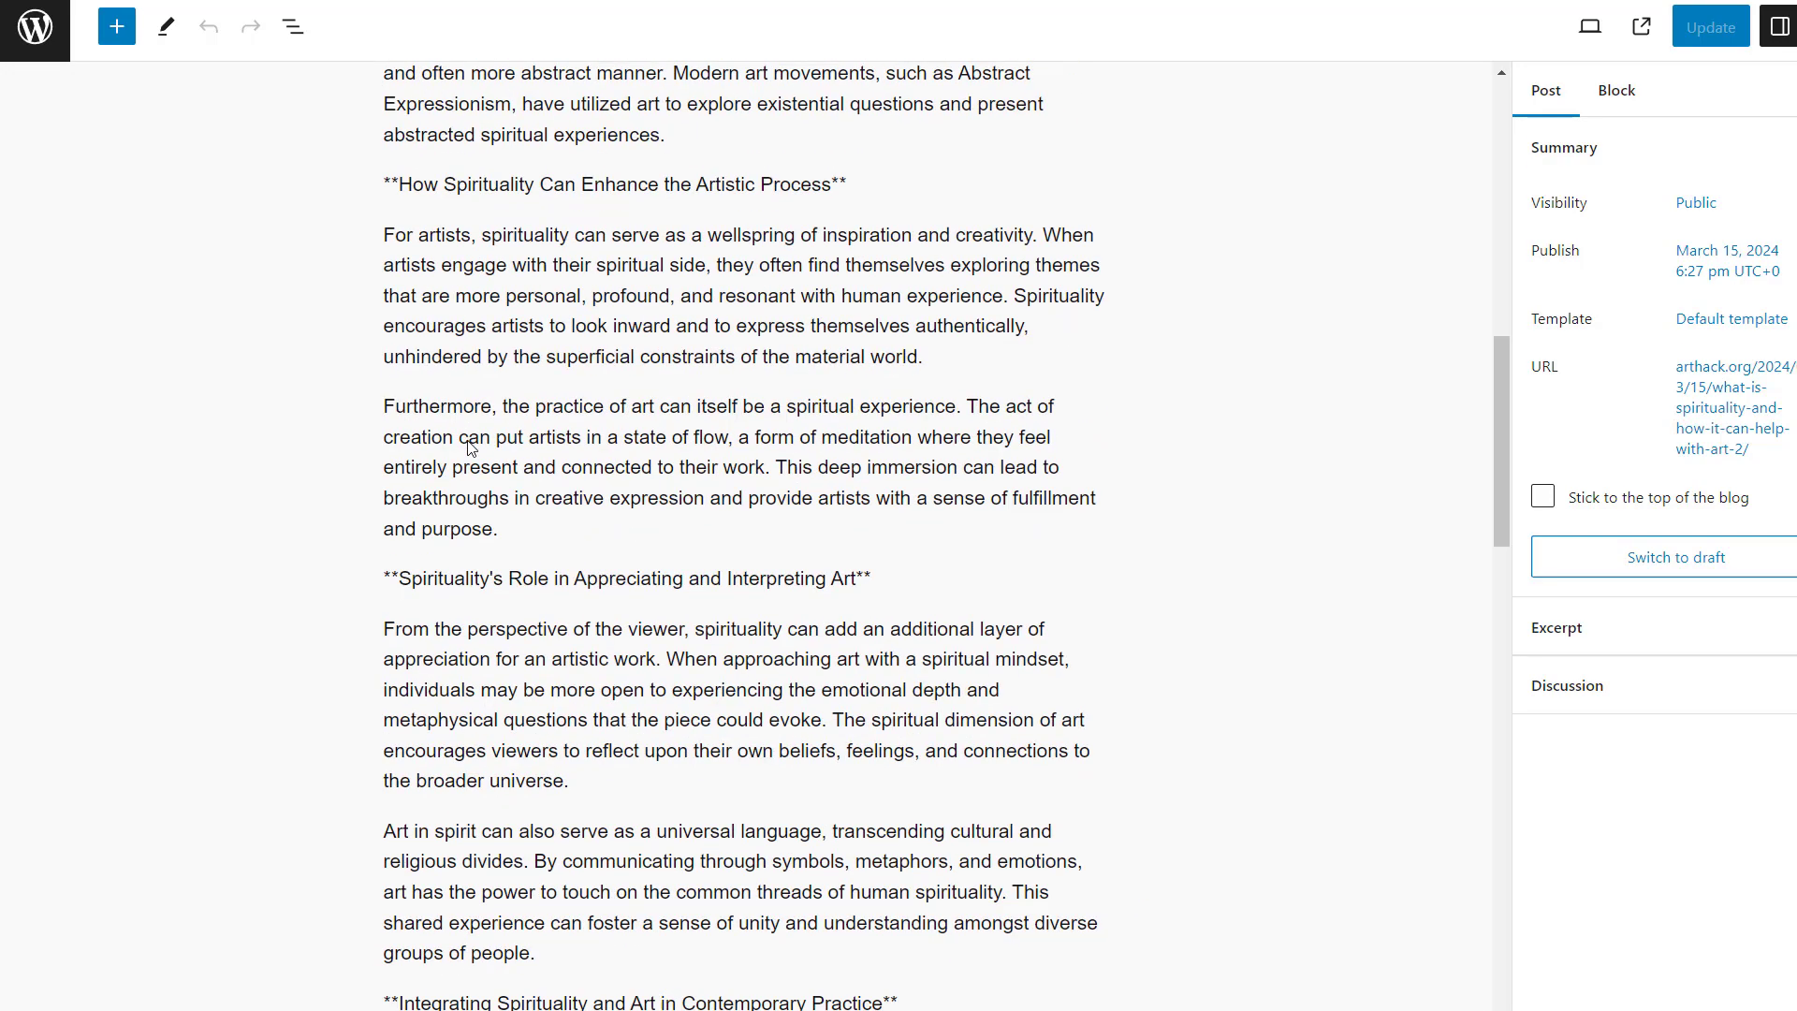
scroll(468, 446, down, 4)
scroll(468, 443, down, 4)
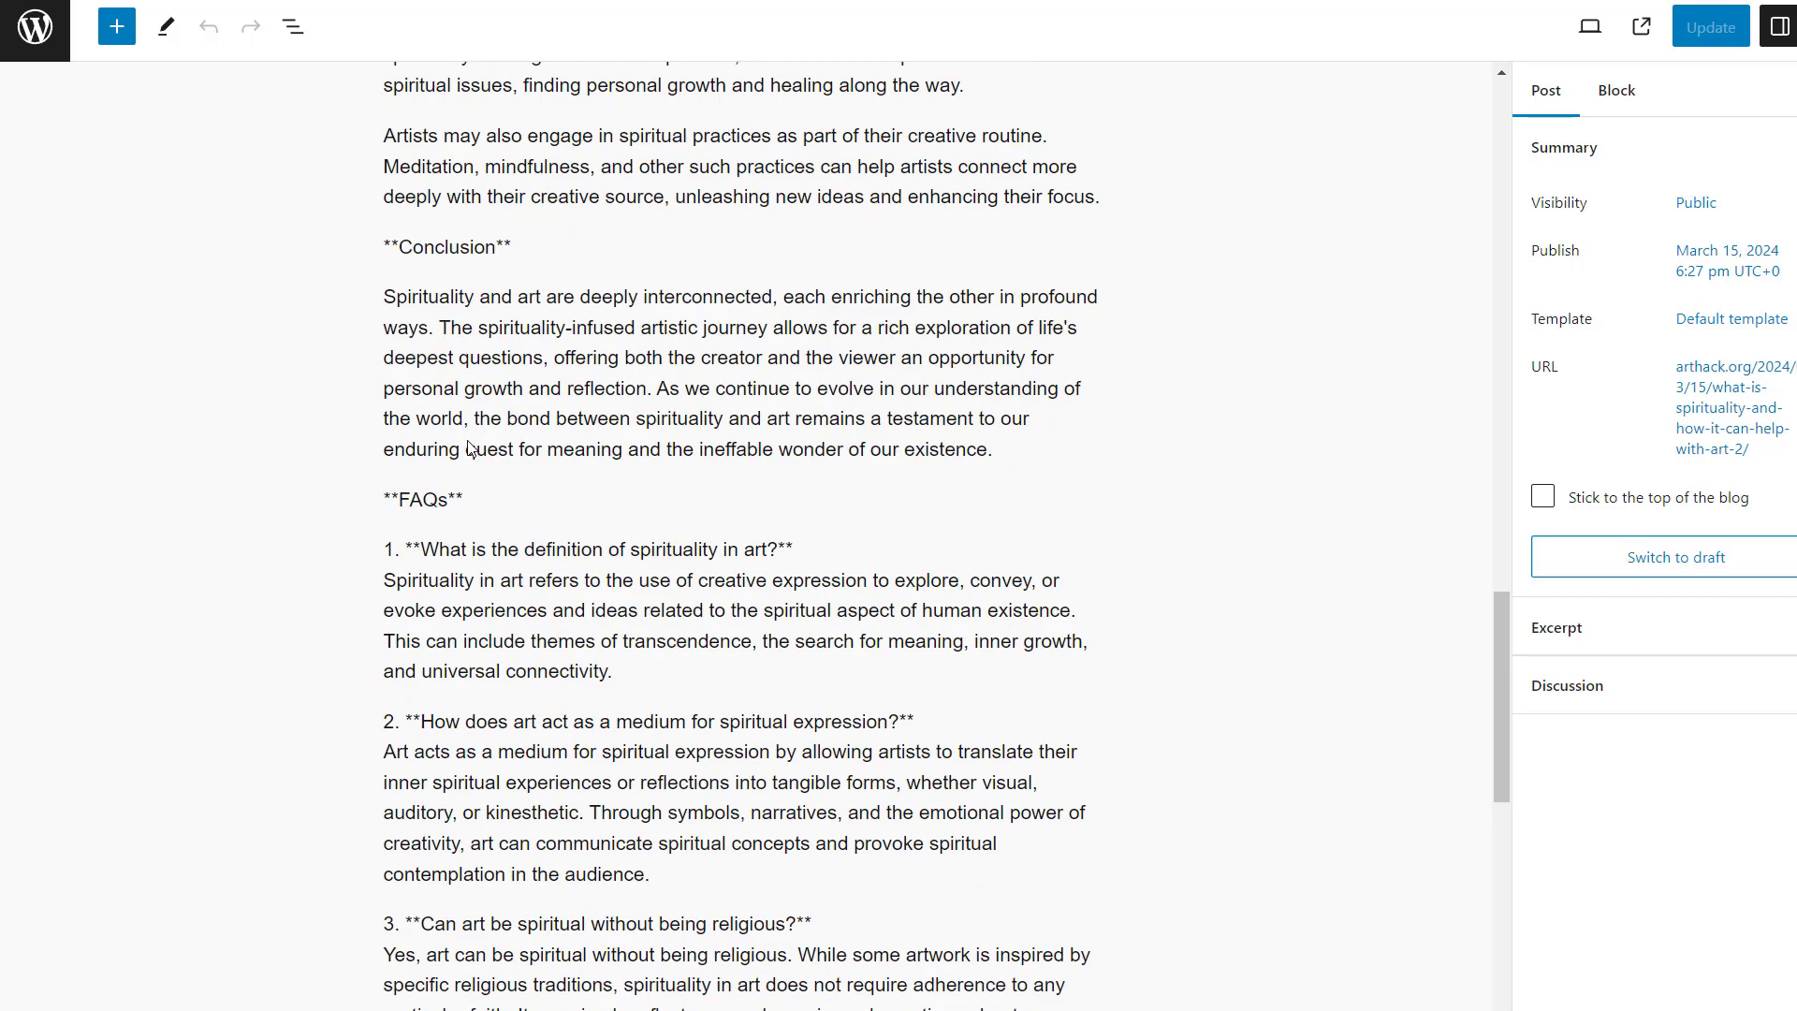
scroll(468, 440, down, 4)
scroll(468, 440, up, 15)
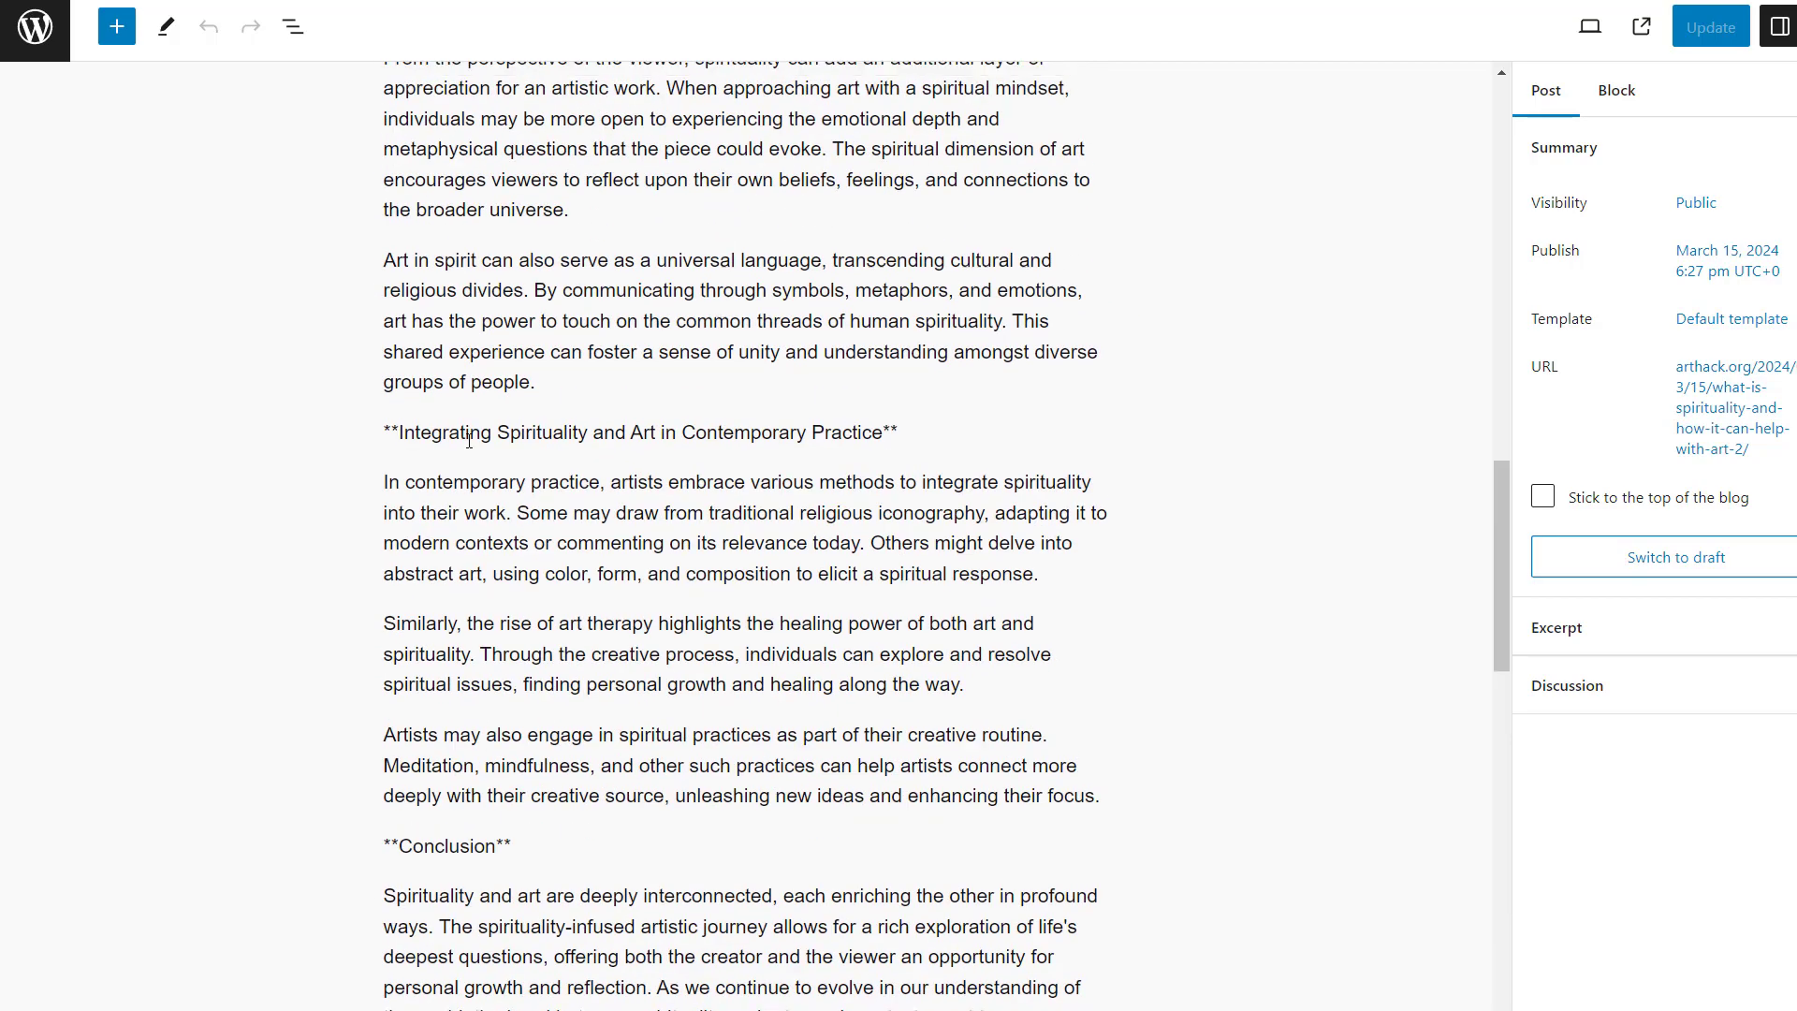
scroll(467, 440, up, 15)
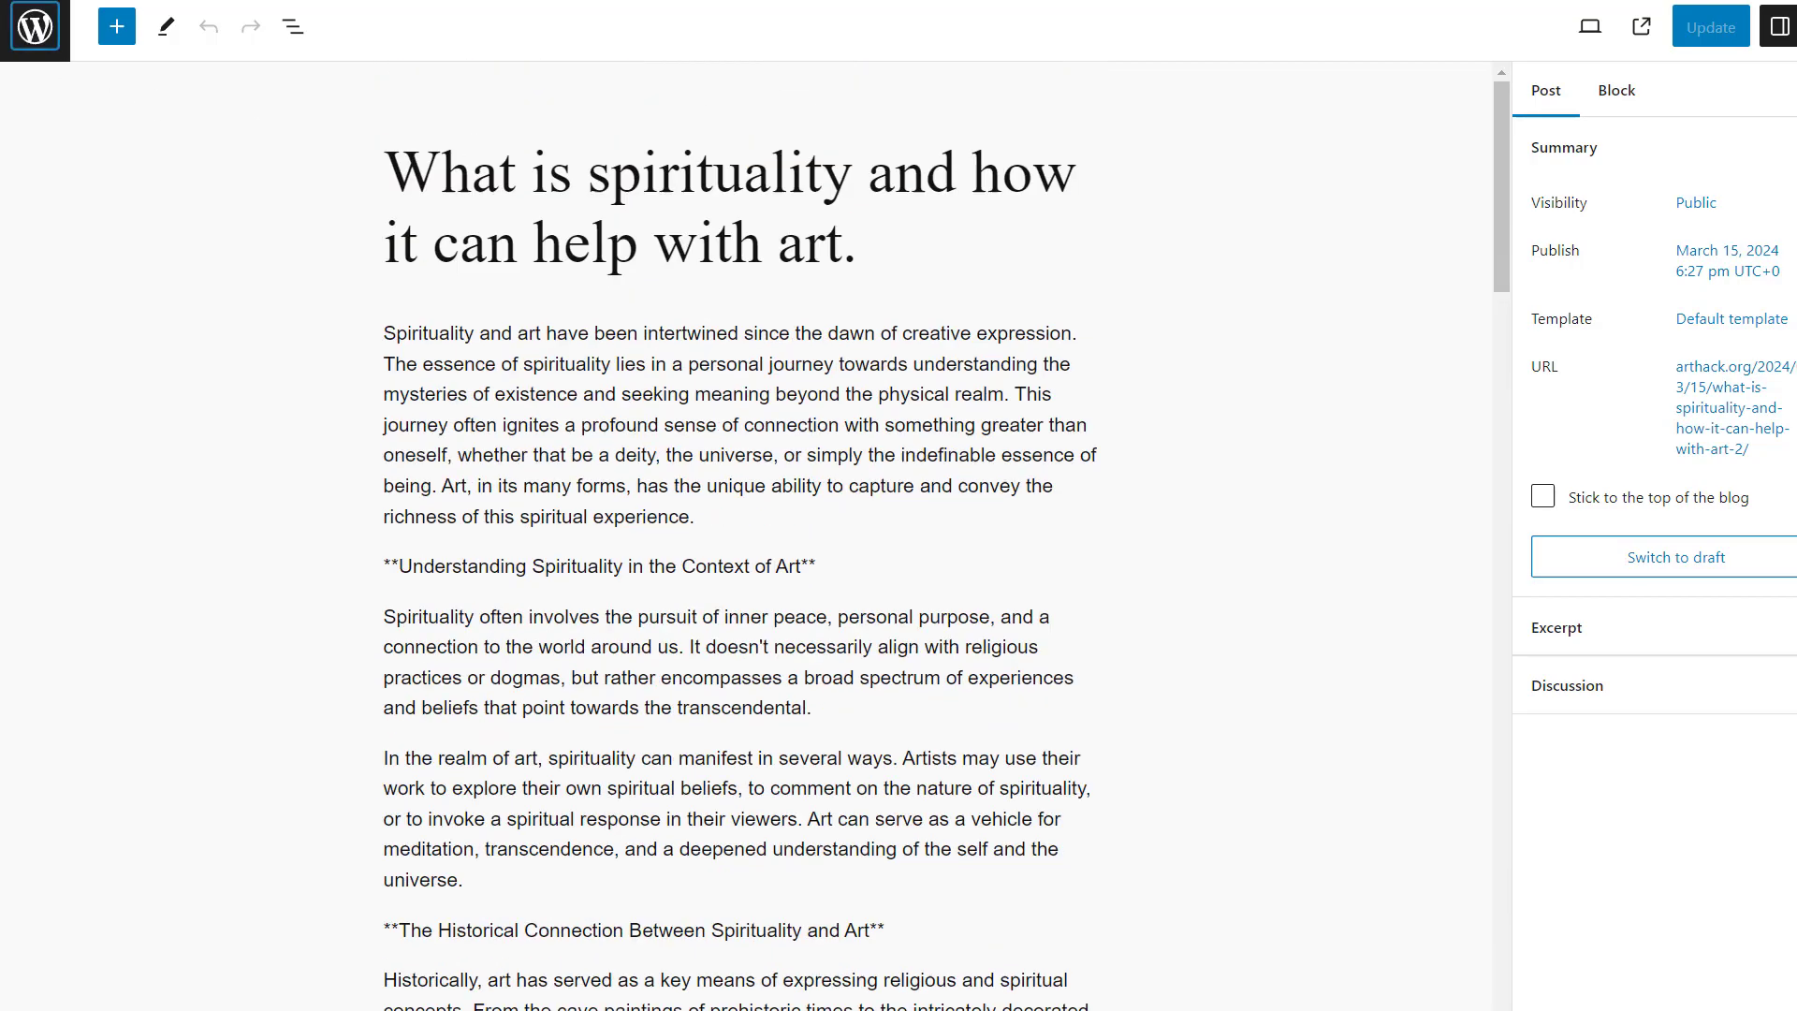
key(ctrl+f)
text(spirituality and art)
key(Return)
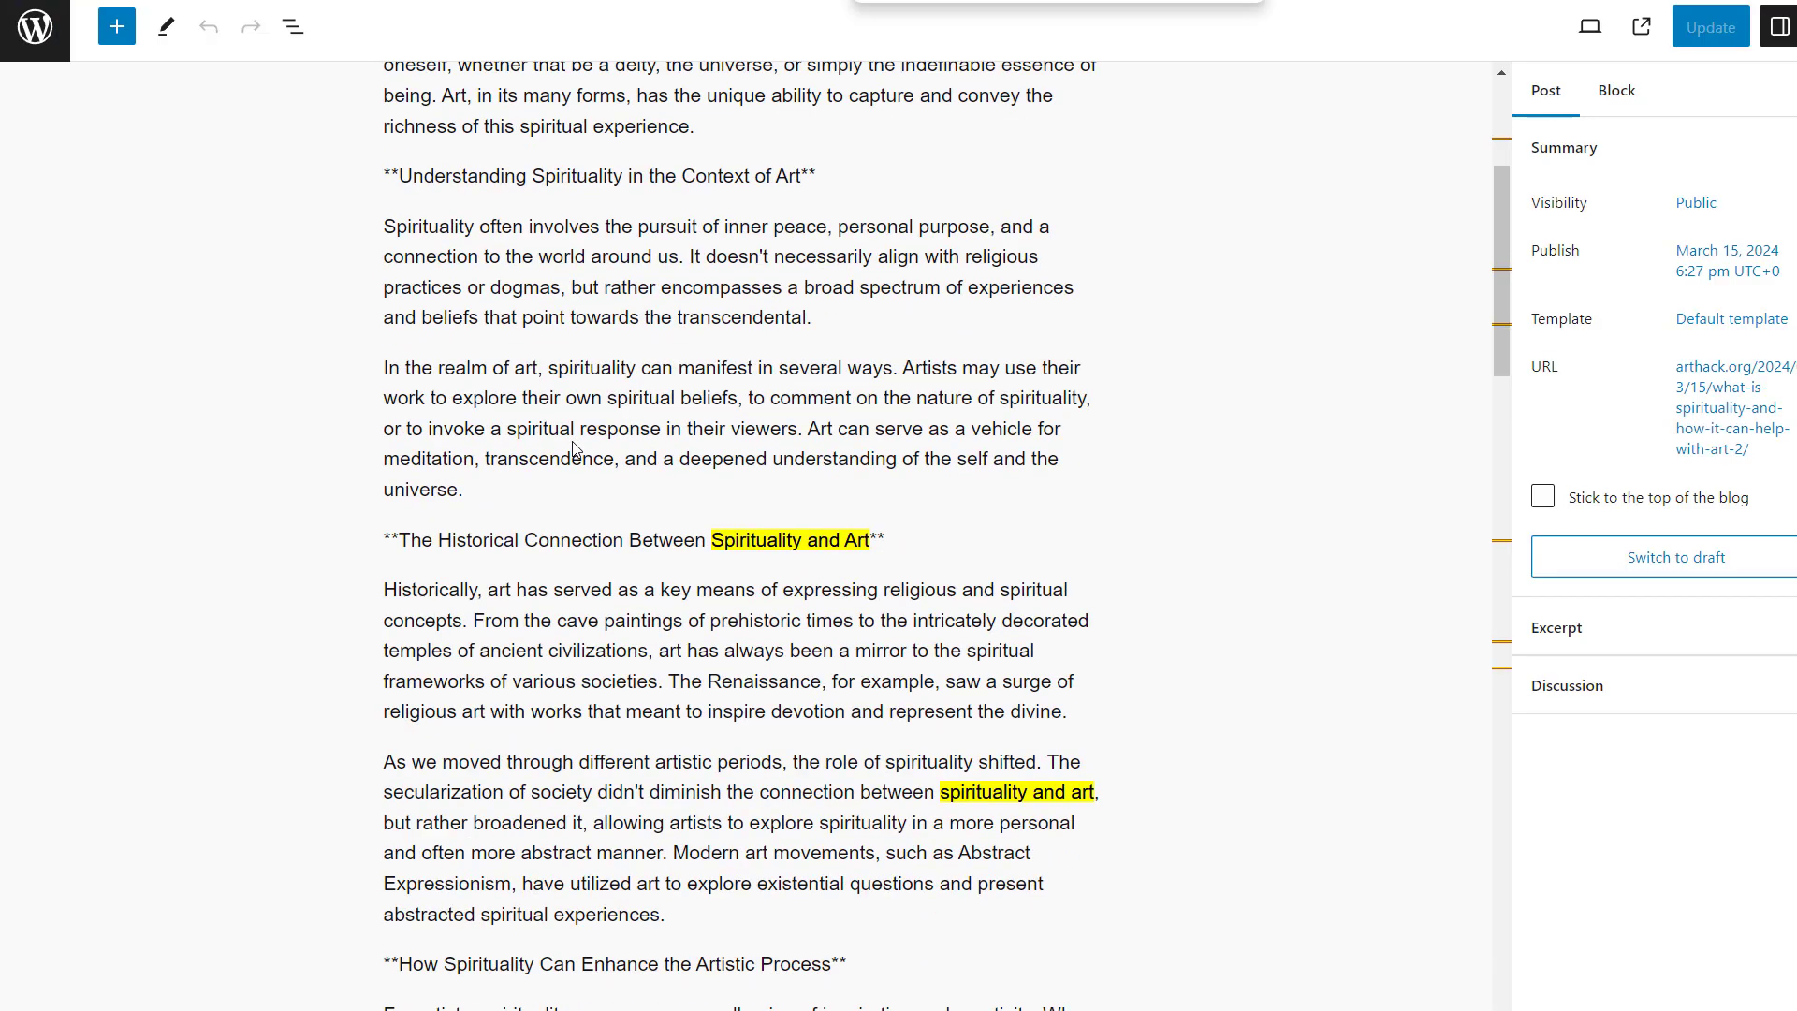
scroll(572, 449, down, 2)
scroll(590, 421, down, 5)
scroll(613, 402, down, 2)
scroll(633, 324, down, 5)
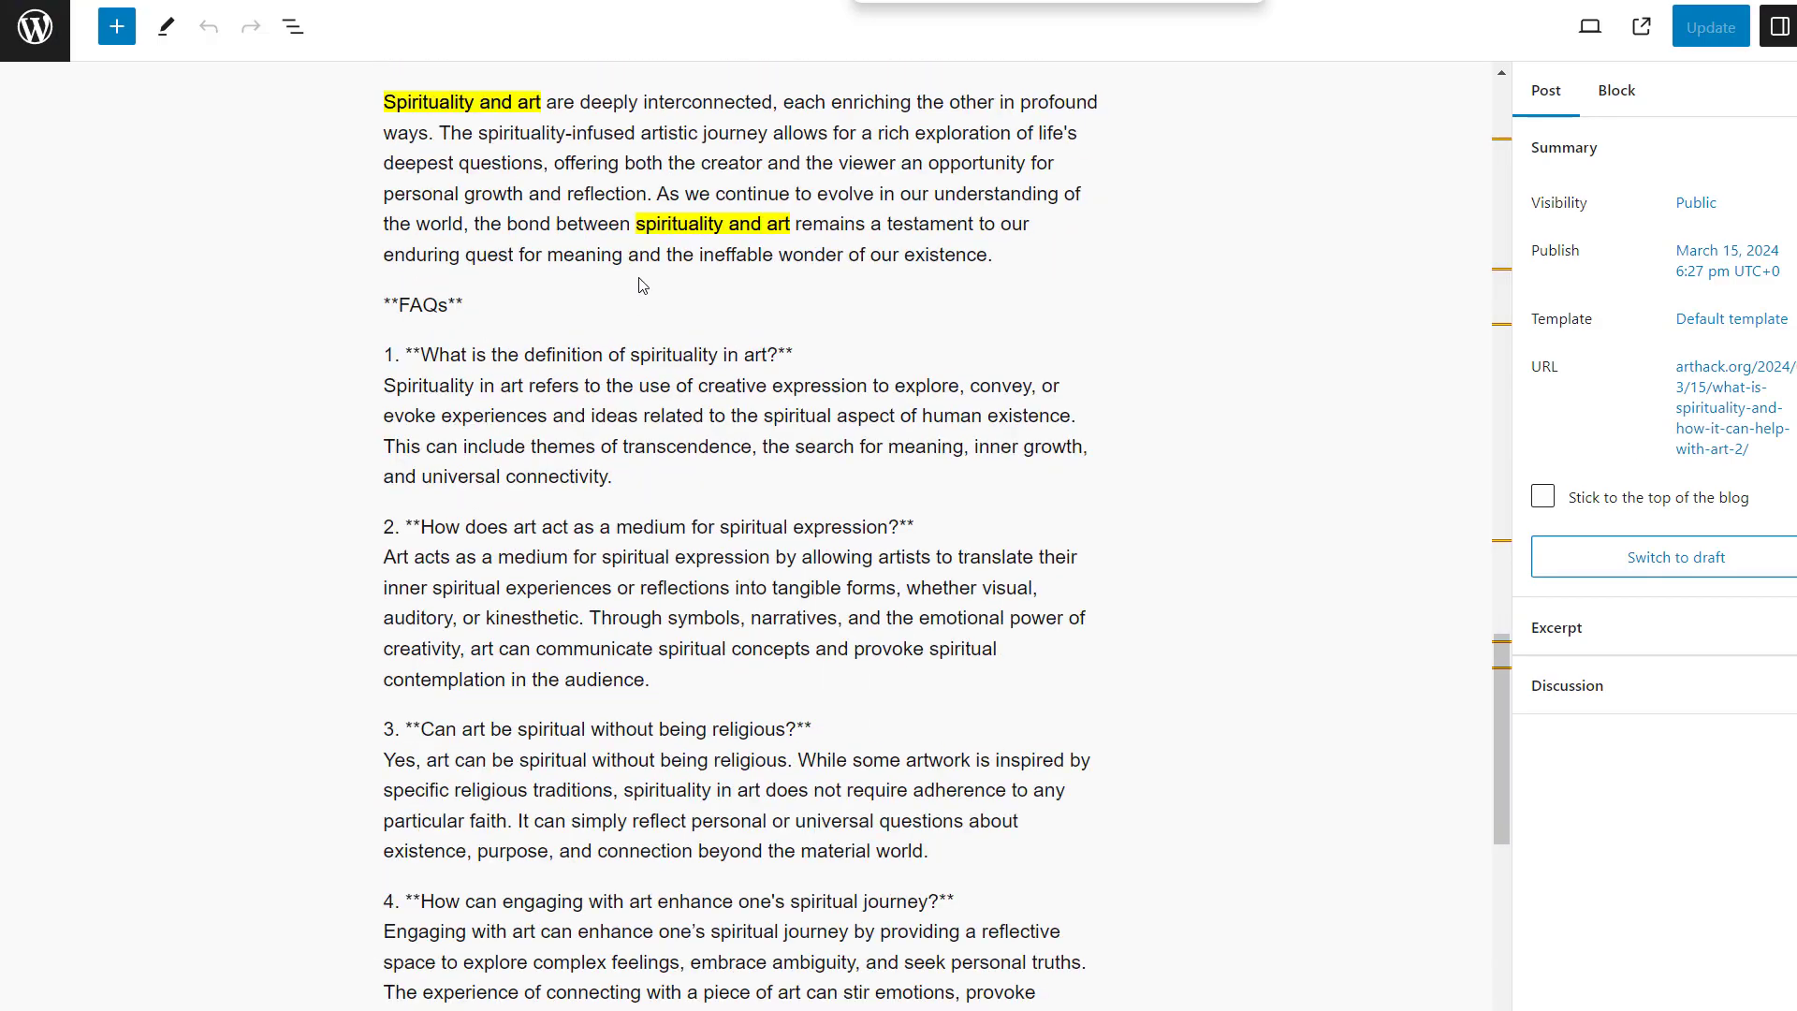
scroll(639, 284, down, 5)
scroll(711, 525, up, 5)
Add placeholder title lines and matching SEO keyword lines to the generator
key(ctrl+Tab)
text(ar)
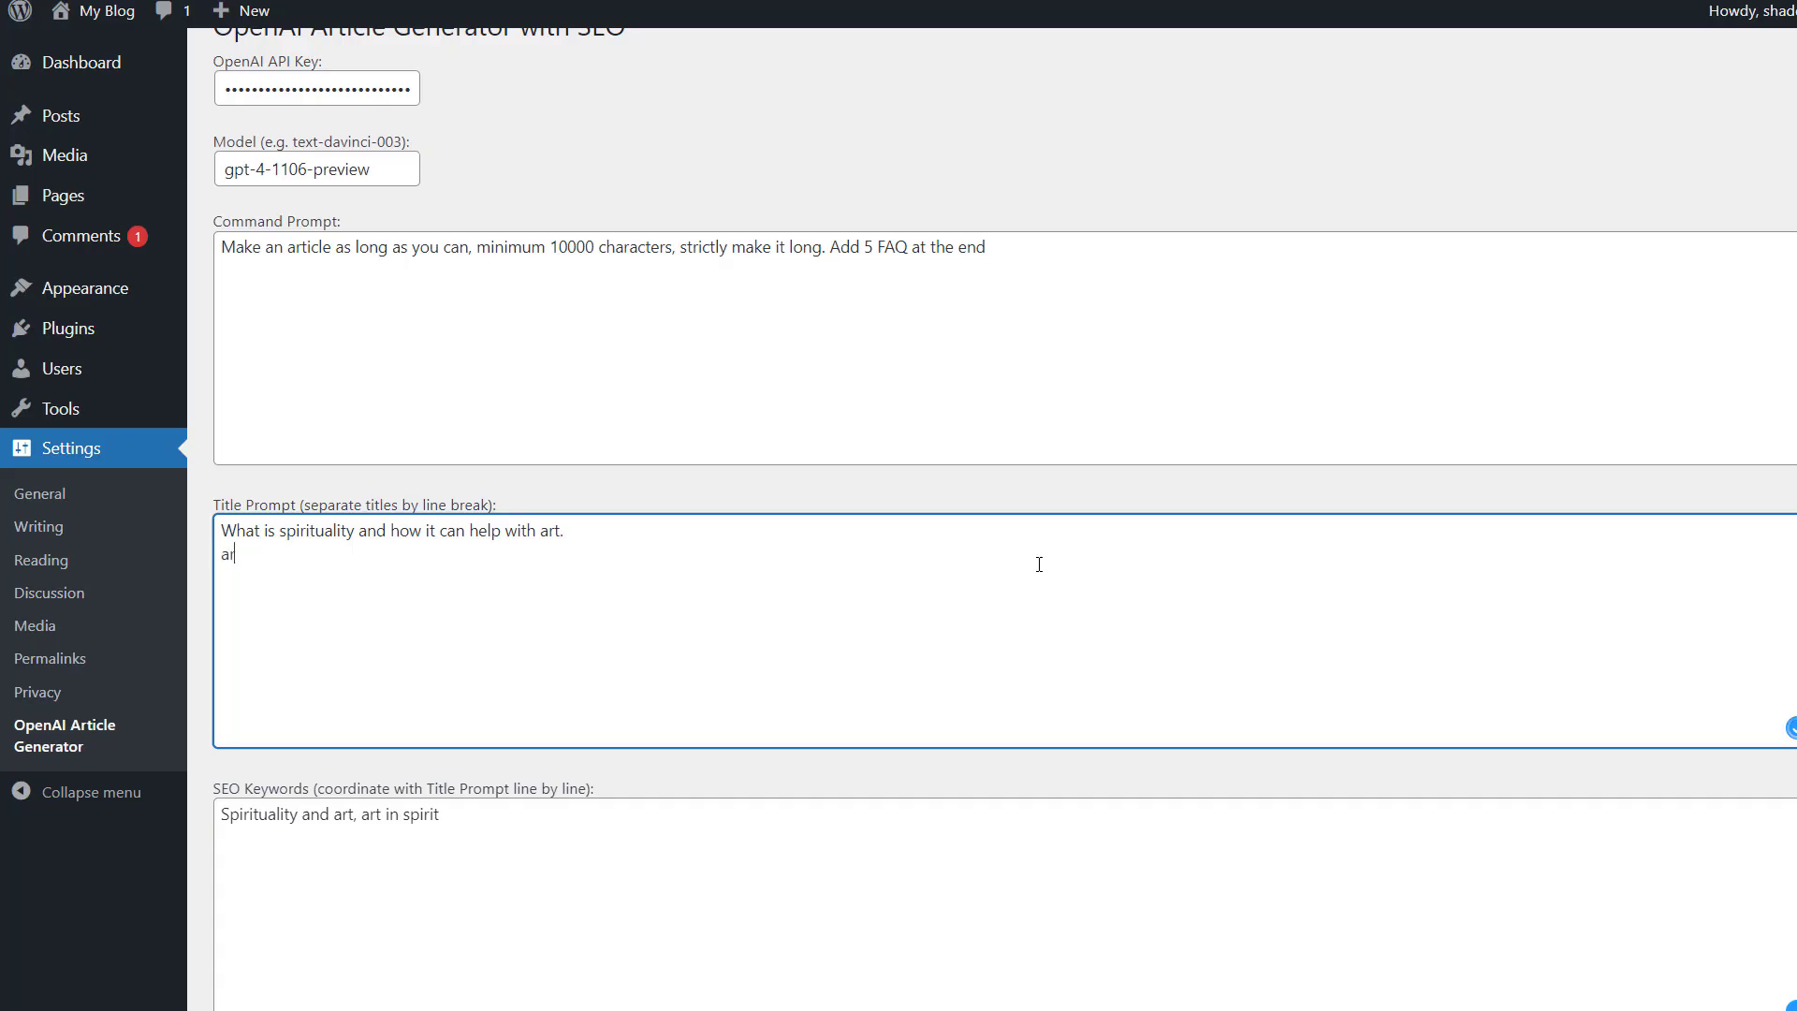
text(ticle 2)
key(Return)
text(Ar)
text(ticle 3)
key(Return)
text(Ar)
text(ticle  )
text(...)
click(572, 848)
text(Key)
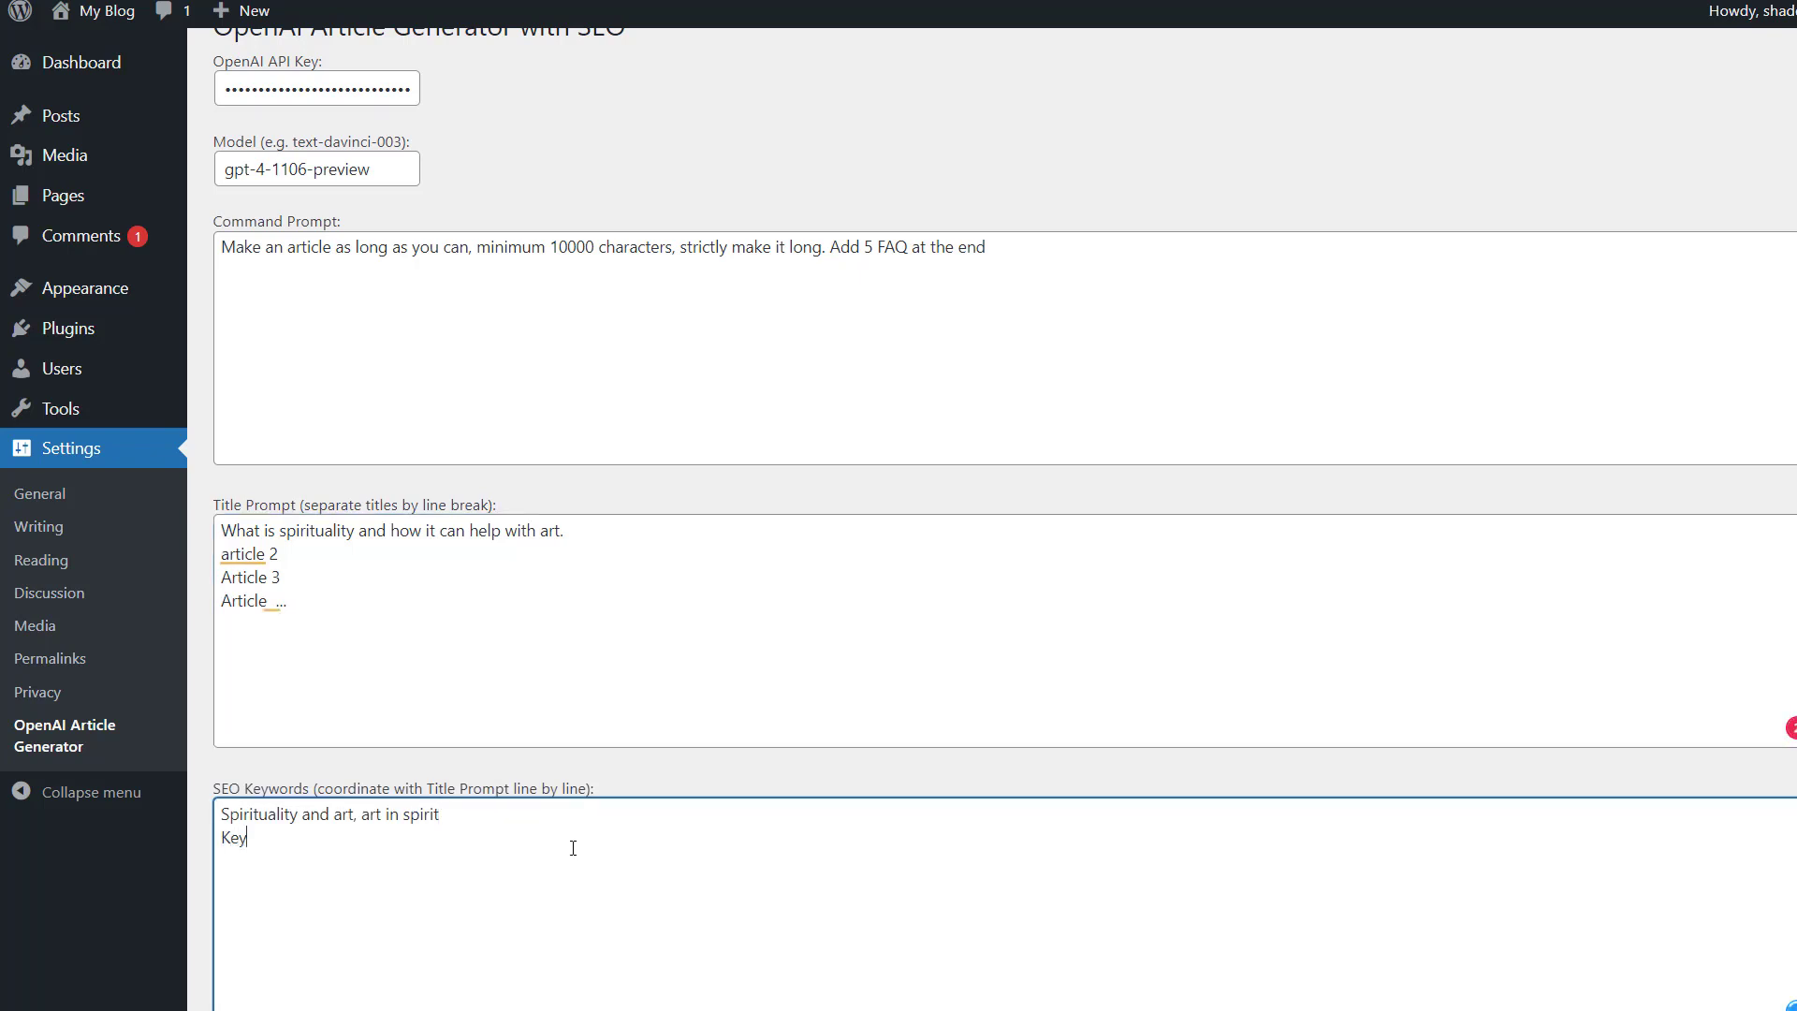
text(words)
text( 2)
key(Return)
text(Keyword)
text(s)
key(BackSpace)
key(BackSpace)
key(BackSpace)
text(rds)
text( 3)
key(Return)
text(etc.)
scroll(557, 655, down, 2)
scroll(557, 772, down, 1)
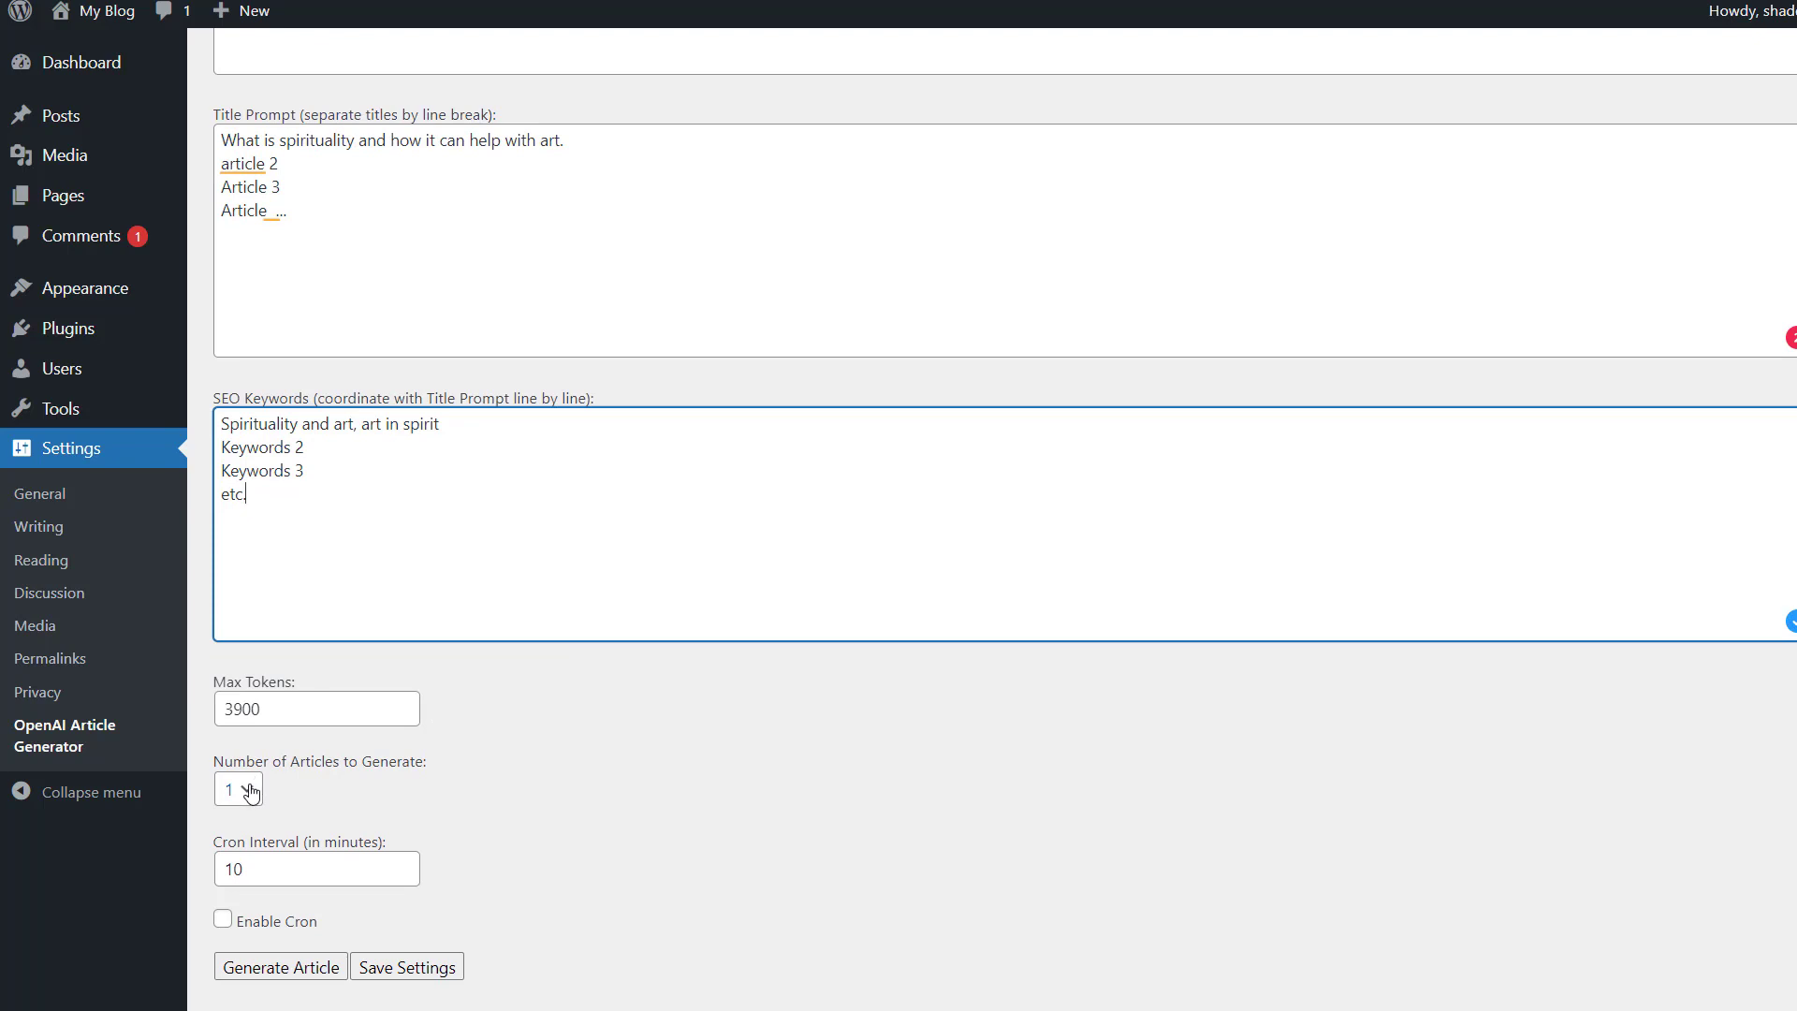
Enable Cron and save the generator settings
click(264, 866)
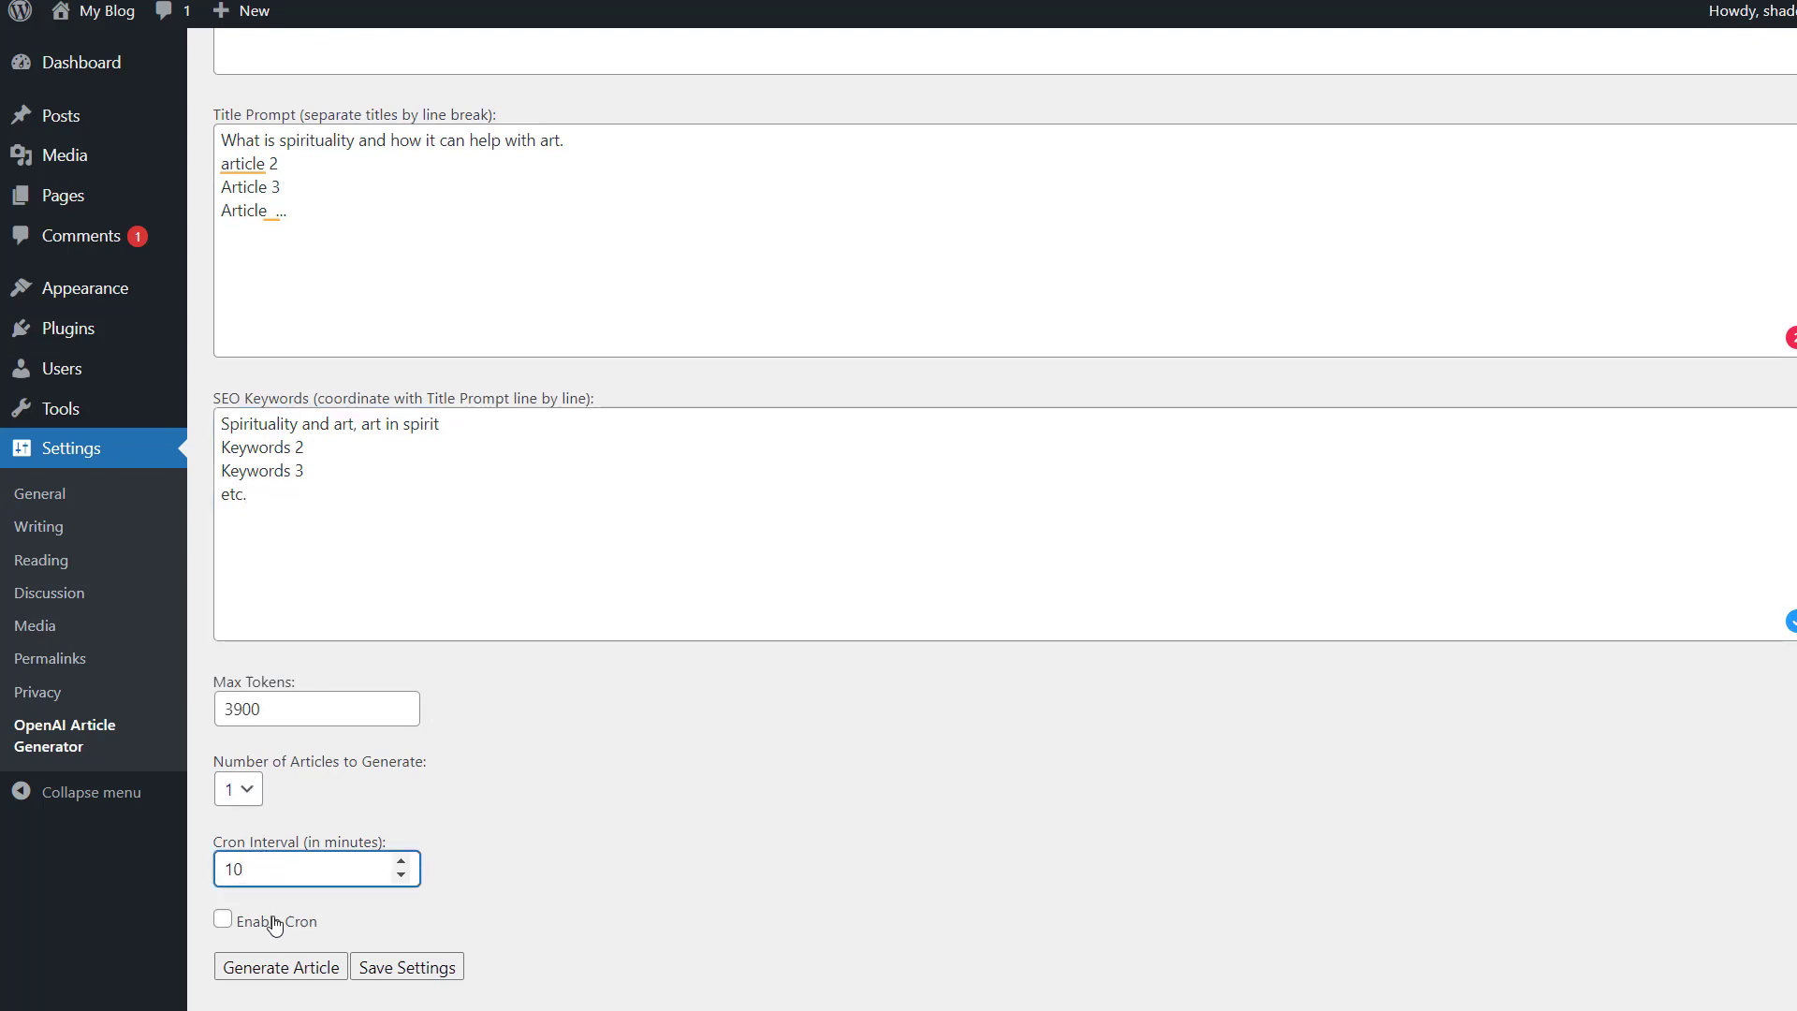
click(222, 920)
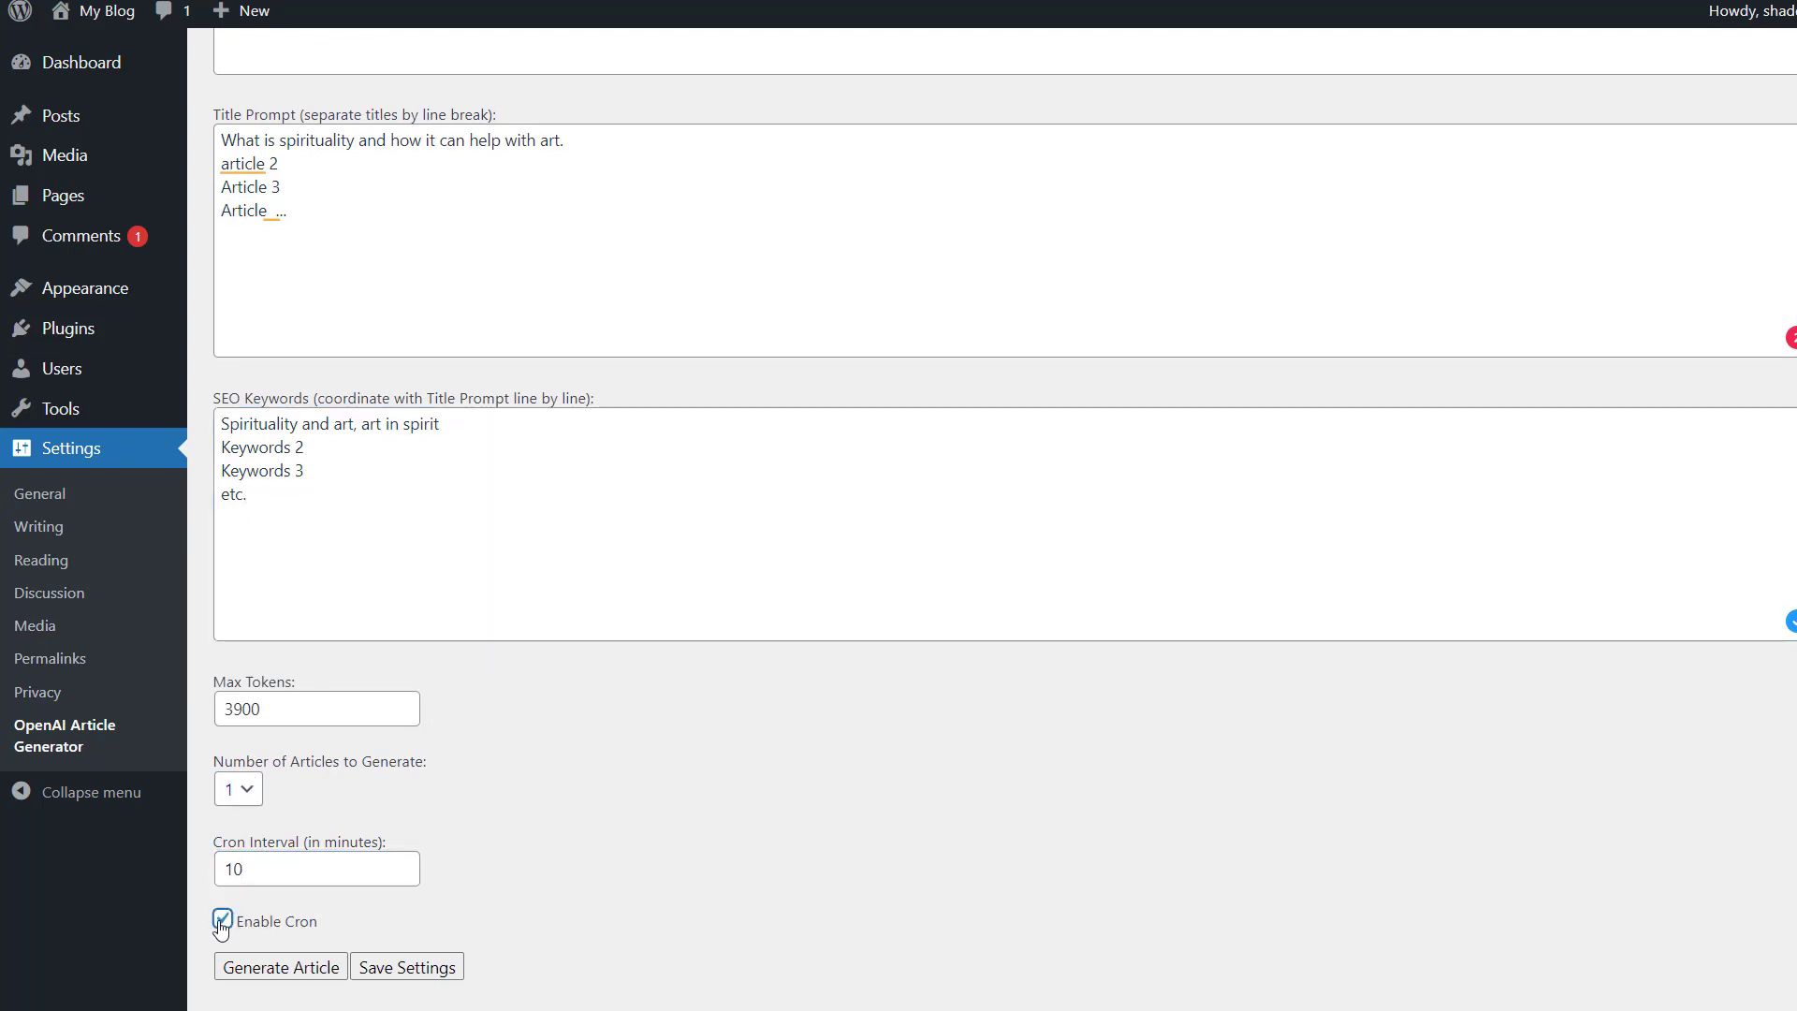
click(434, 972)
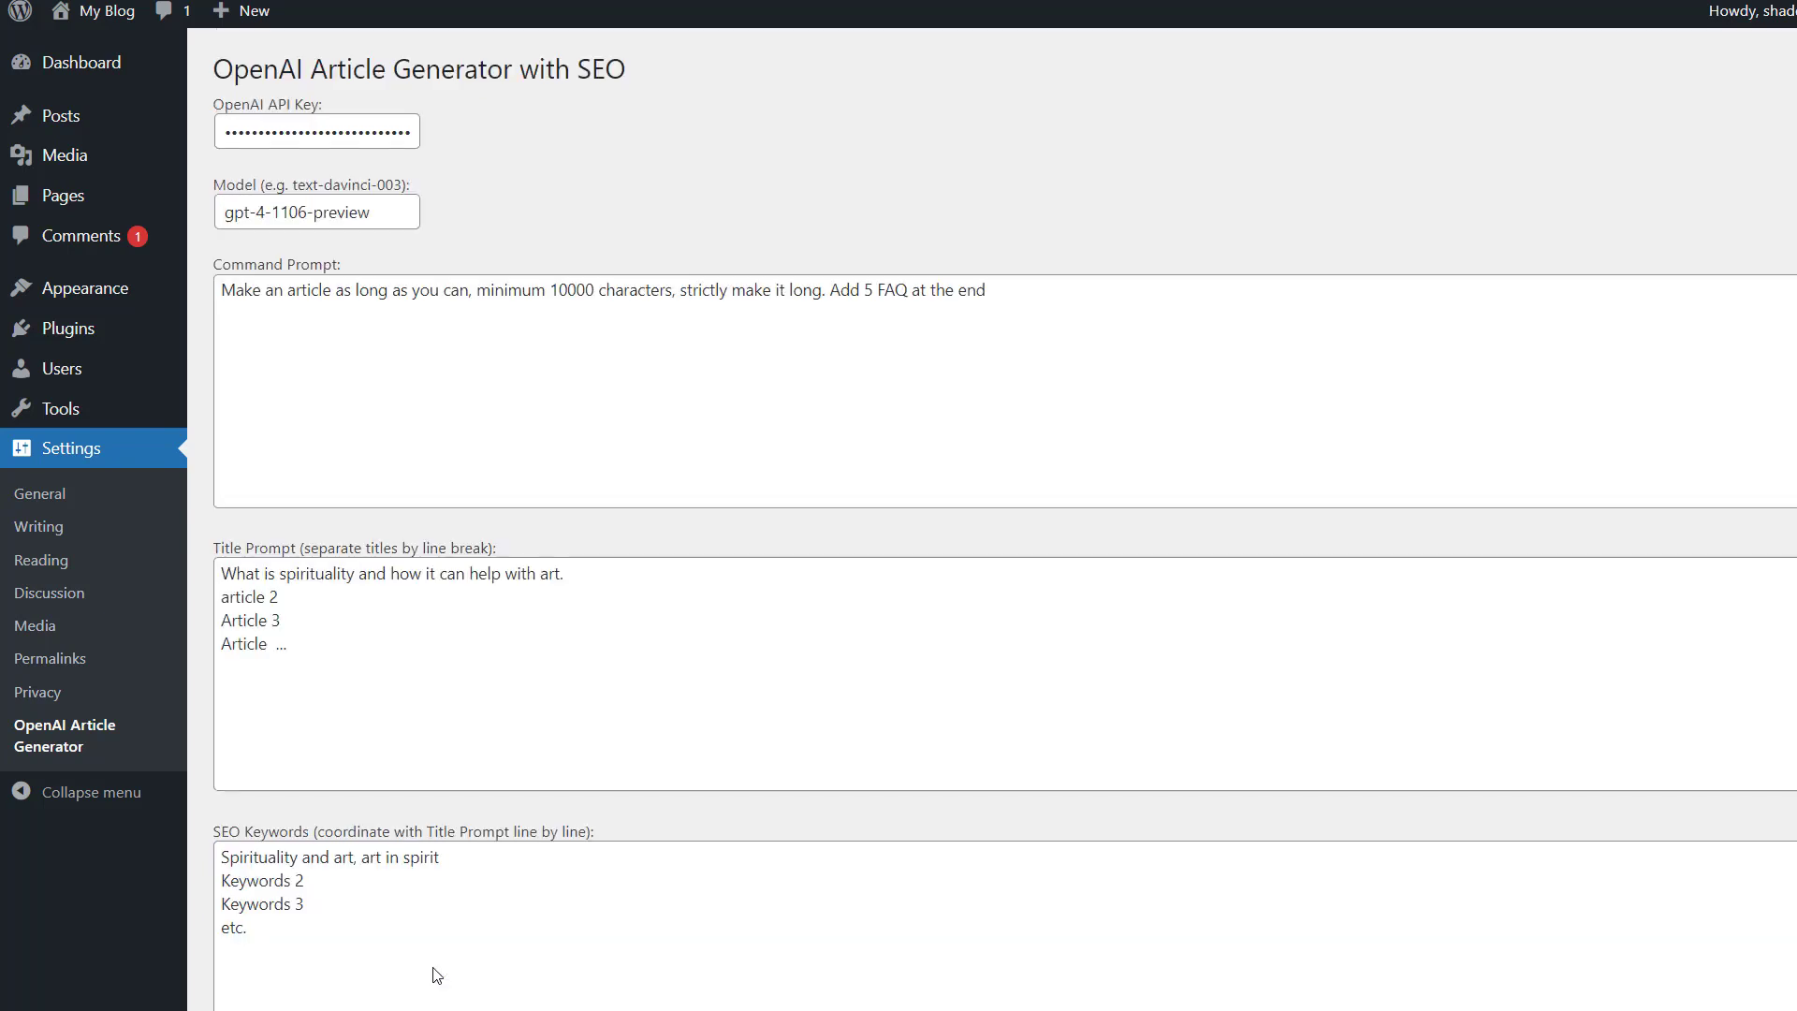
scroll(659, 653, down, 3)
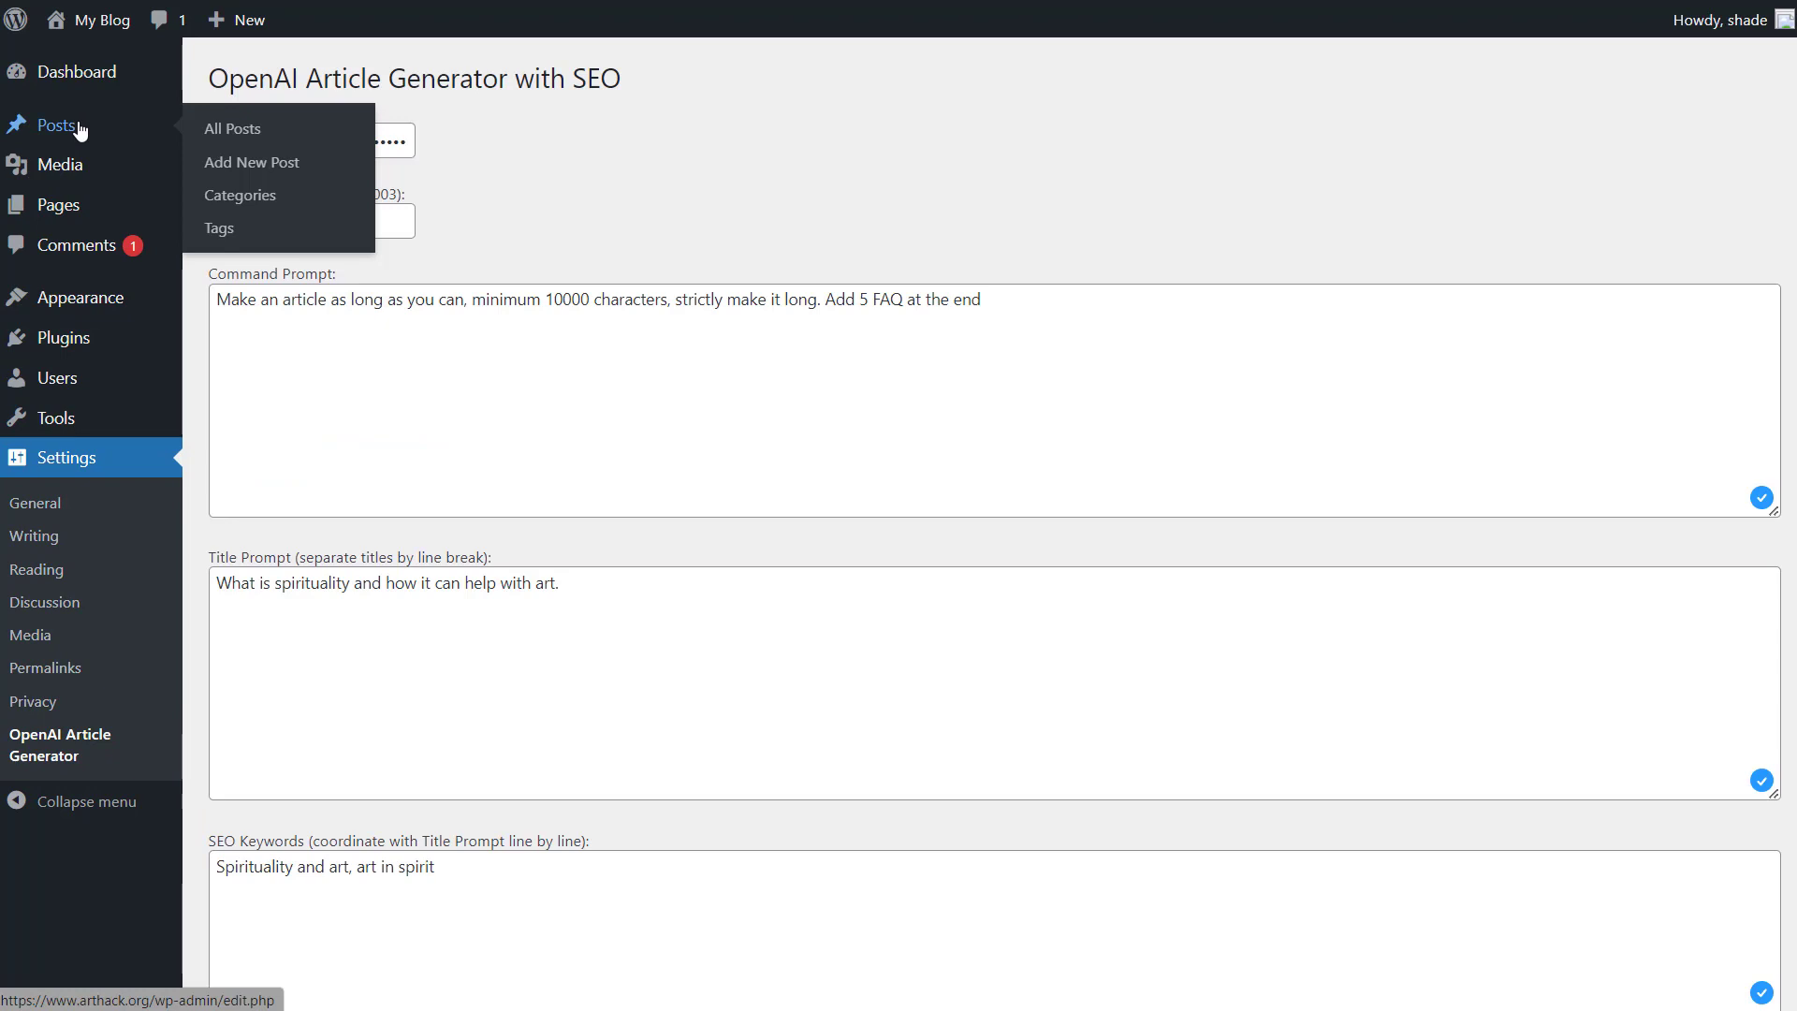
Open the spirituality and art post from All Posts and convert its Classic block to blocks
click(70, 118)
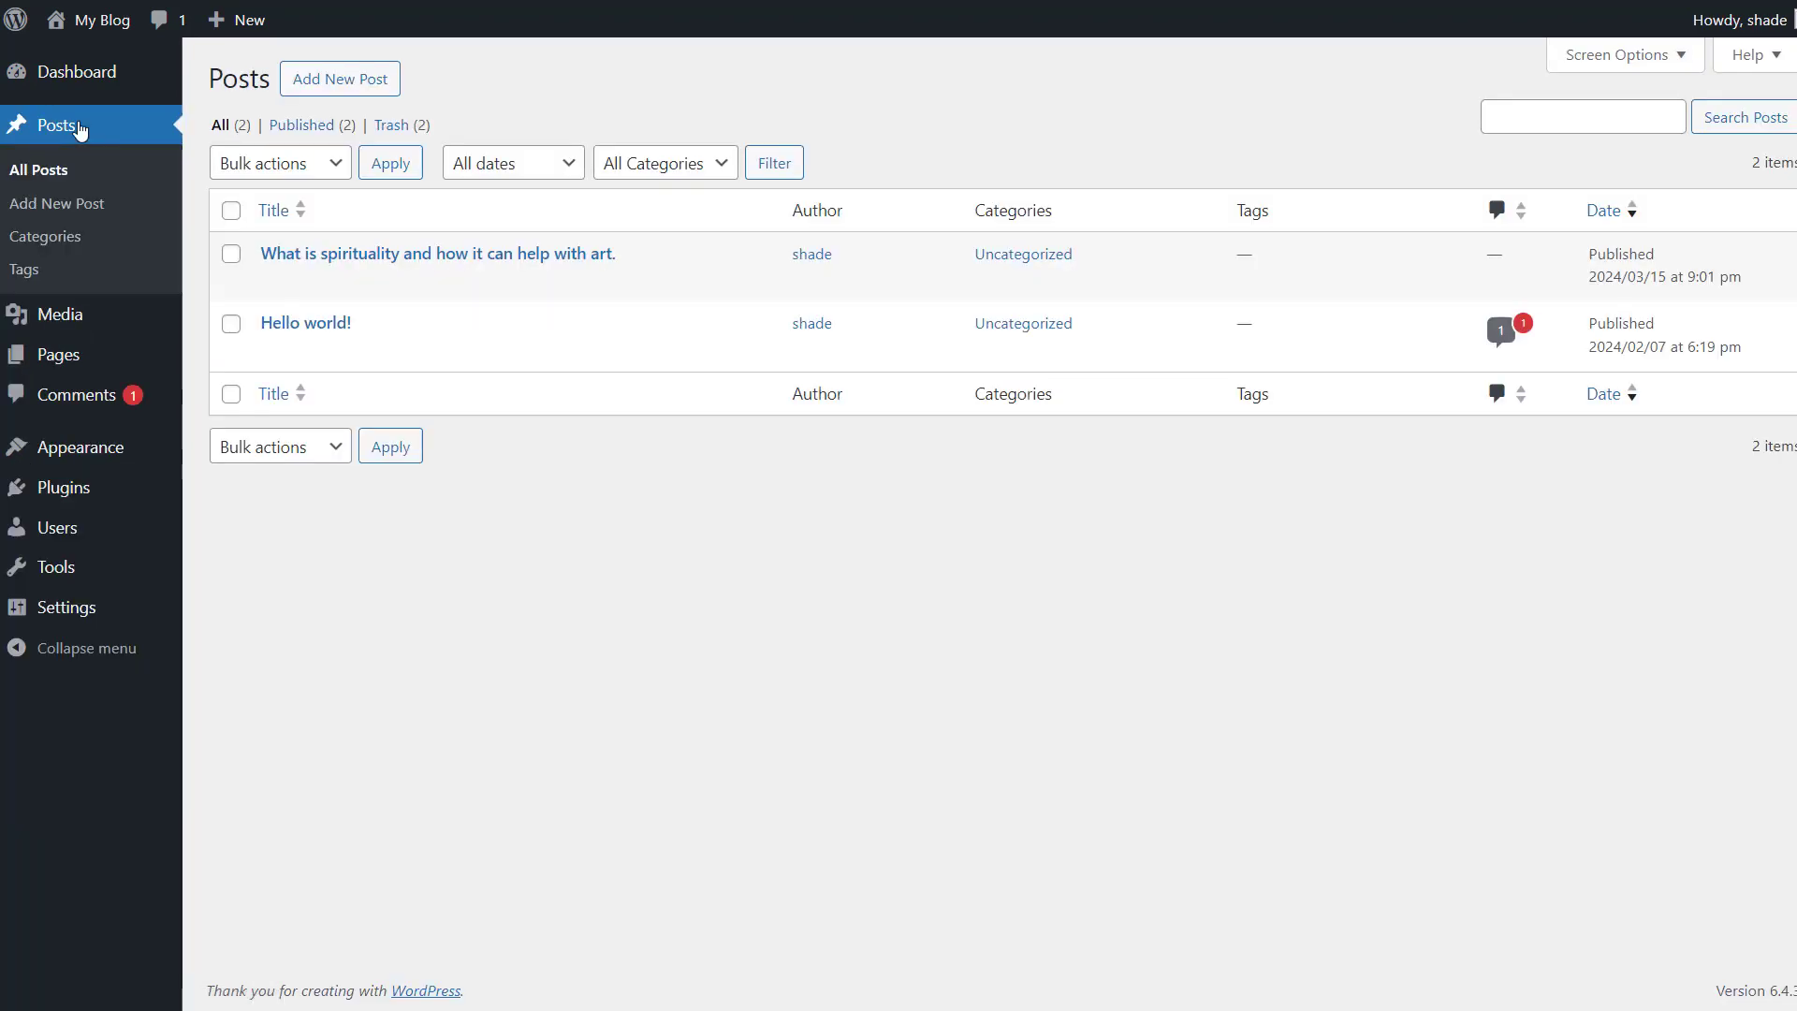
click(380, 261)
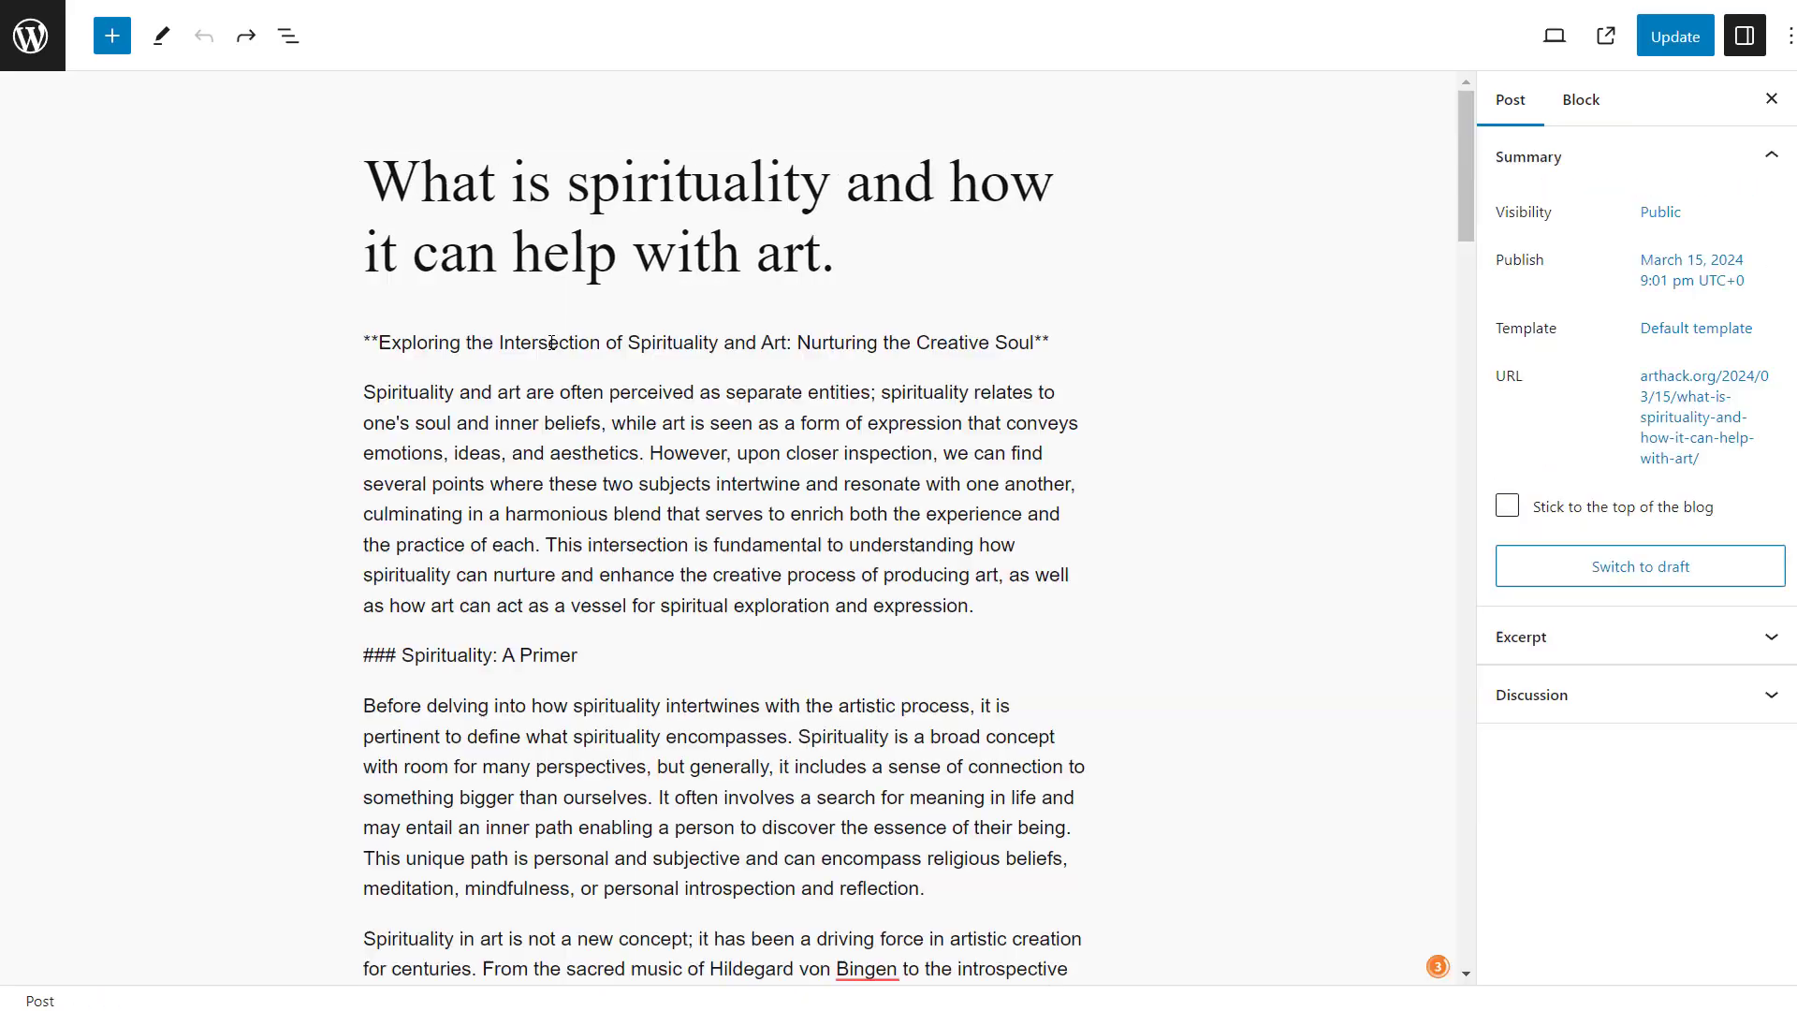
click(646, 344)
click(661, 289)
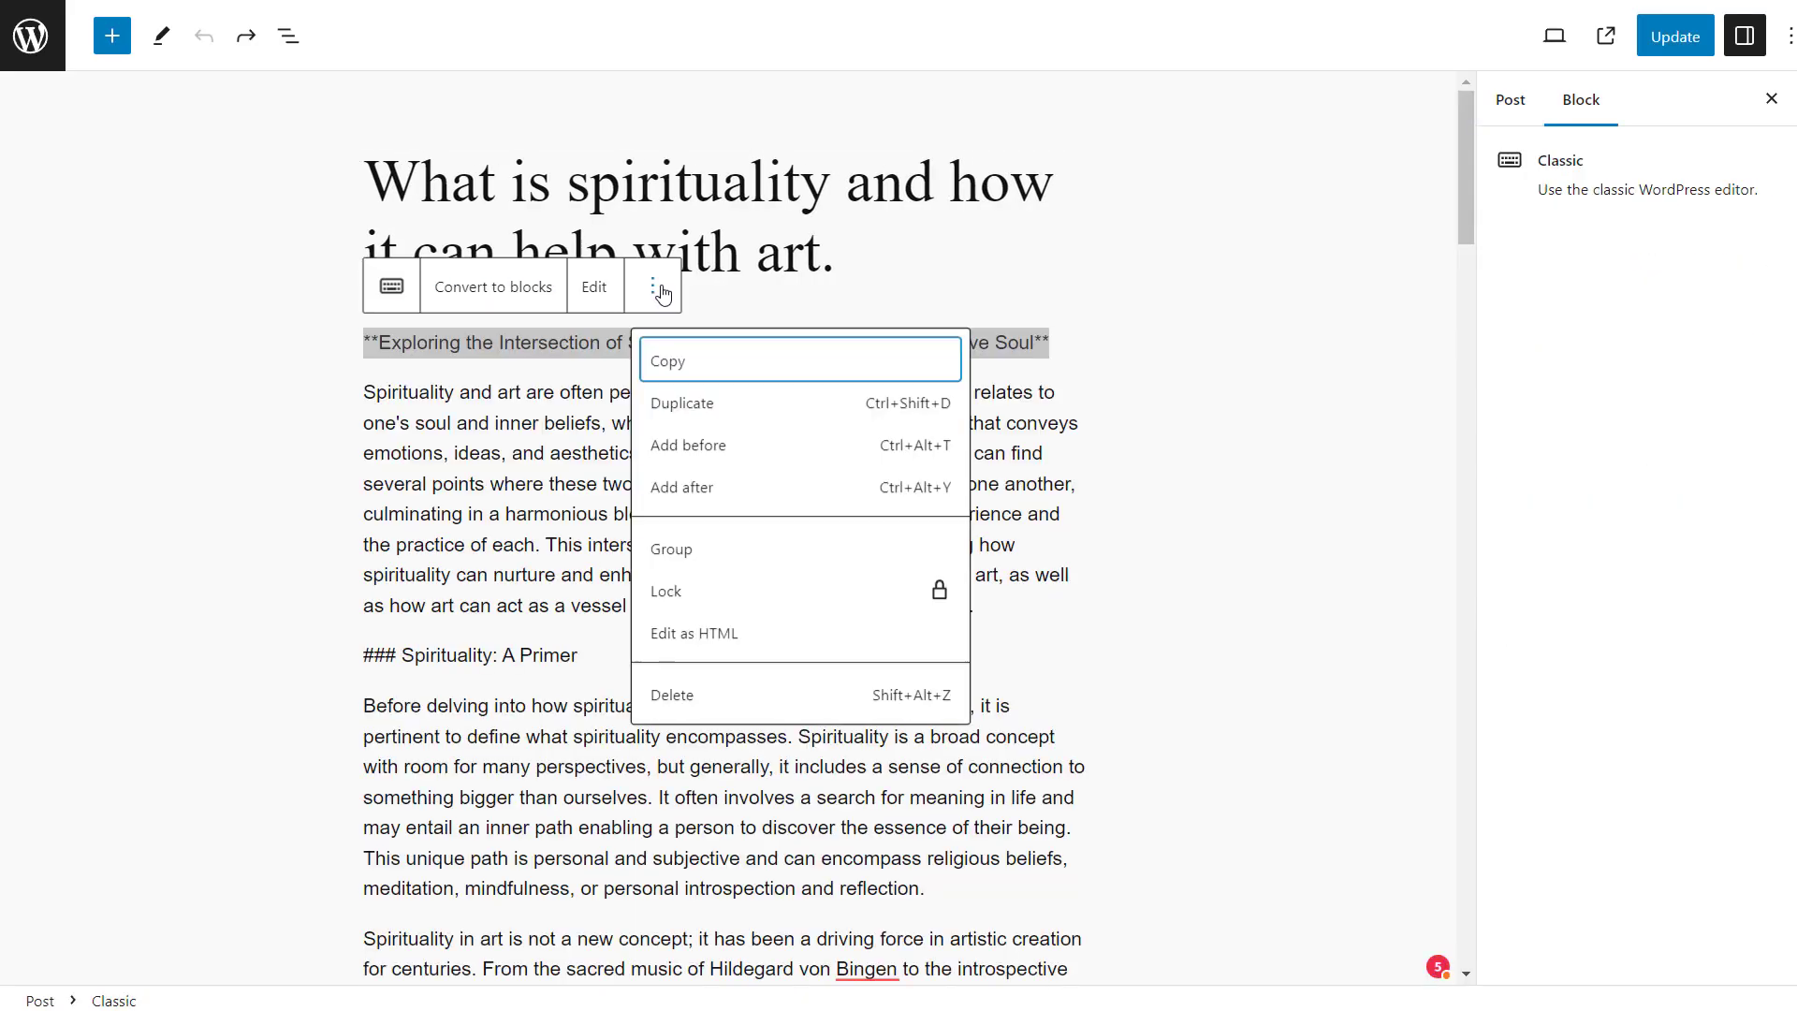
click(490, 285)
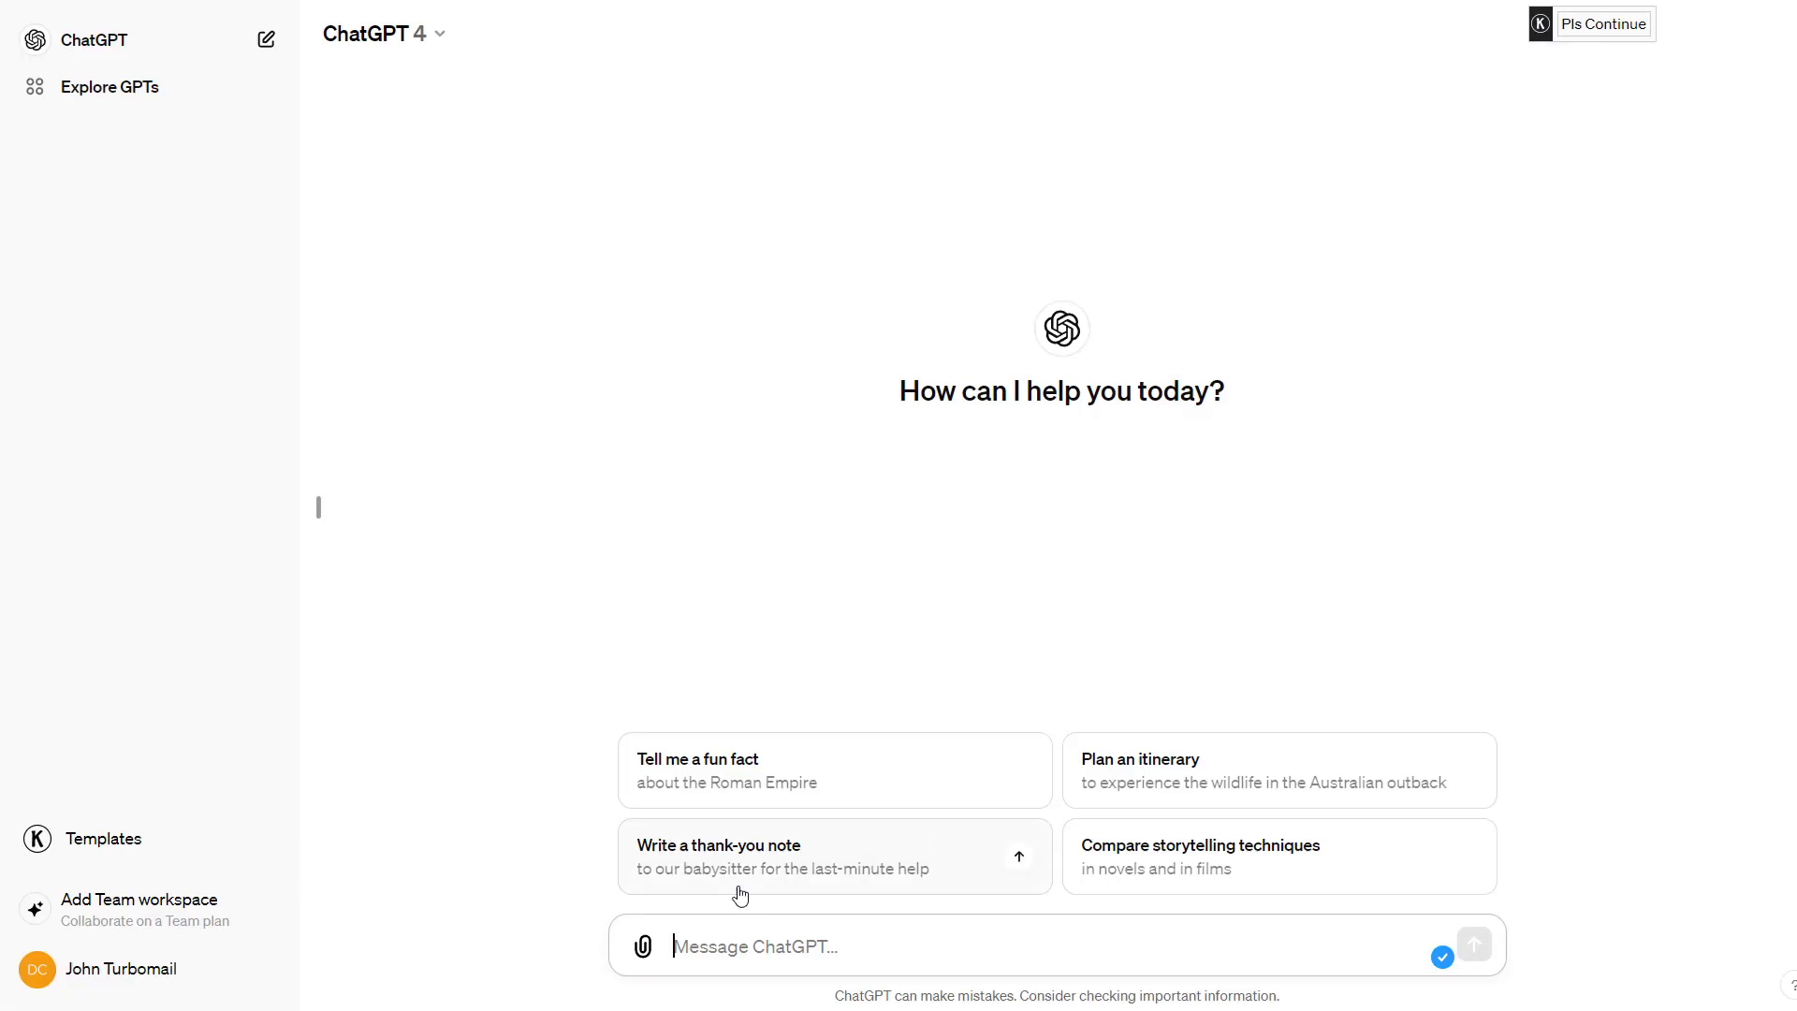
text(Make an)
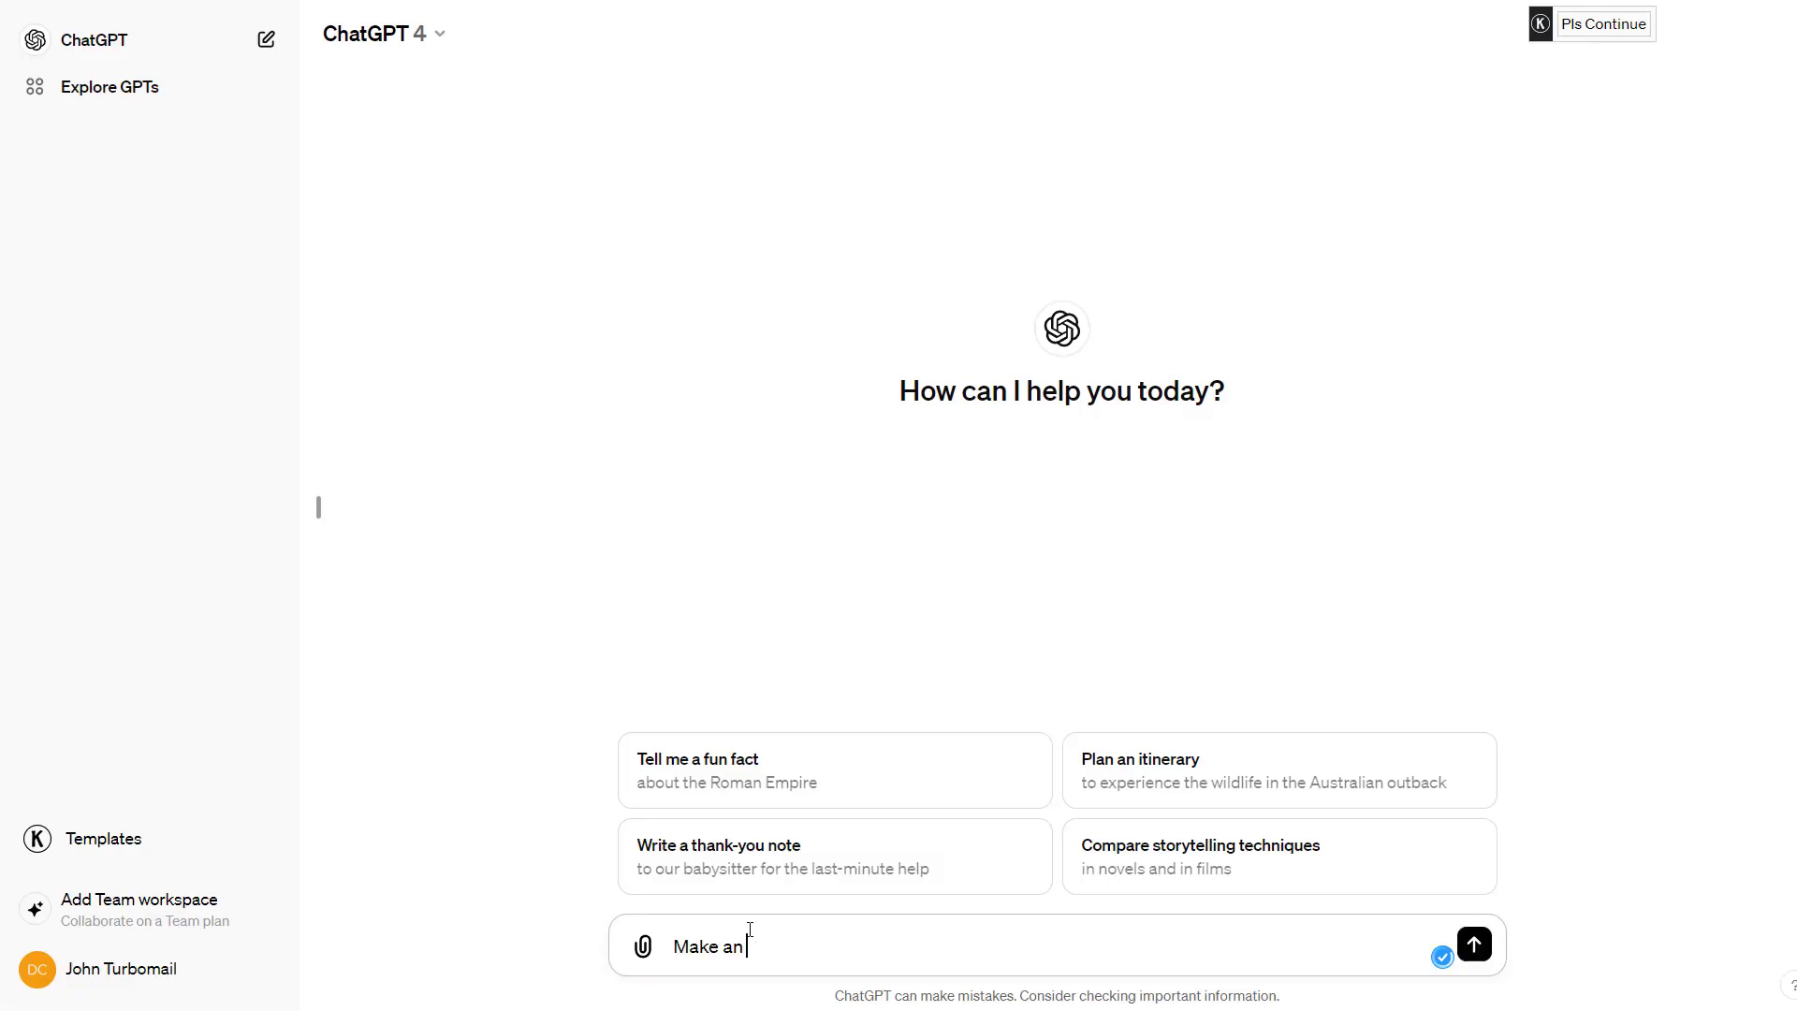
text( image forarticle with title What is spirituality and how it can help with art.)
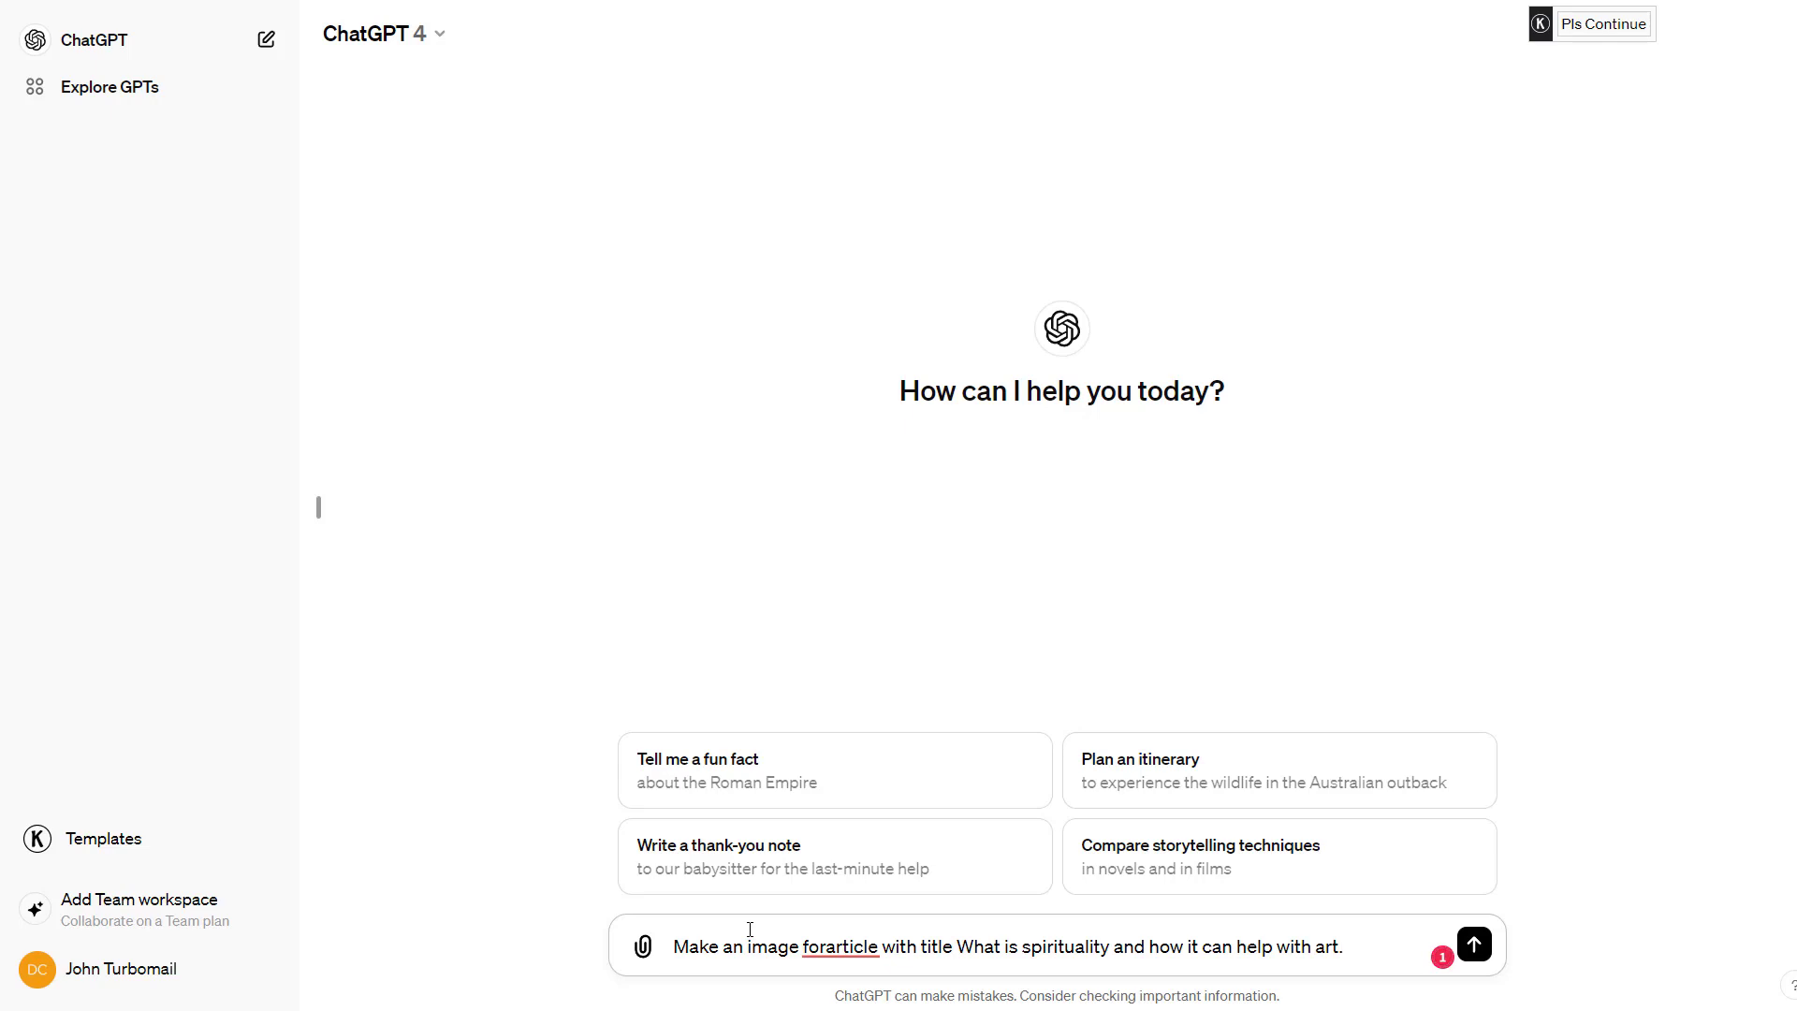
Separate the joined words in the ChatGPT image prompt and send the request
click(837, 948)
key(BackSpace)
key(Return)
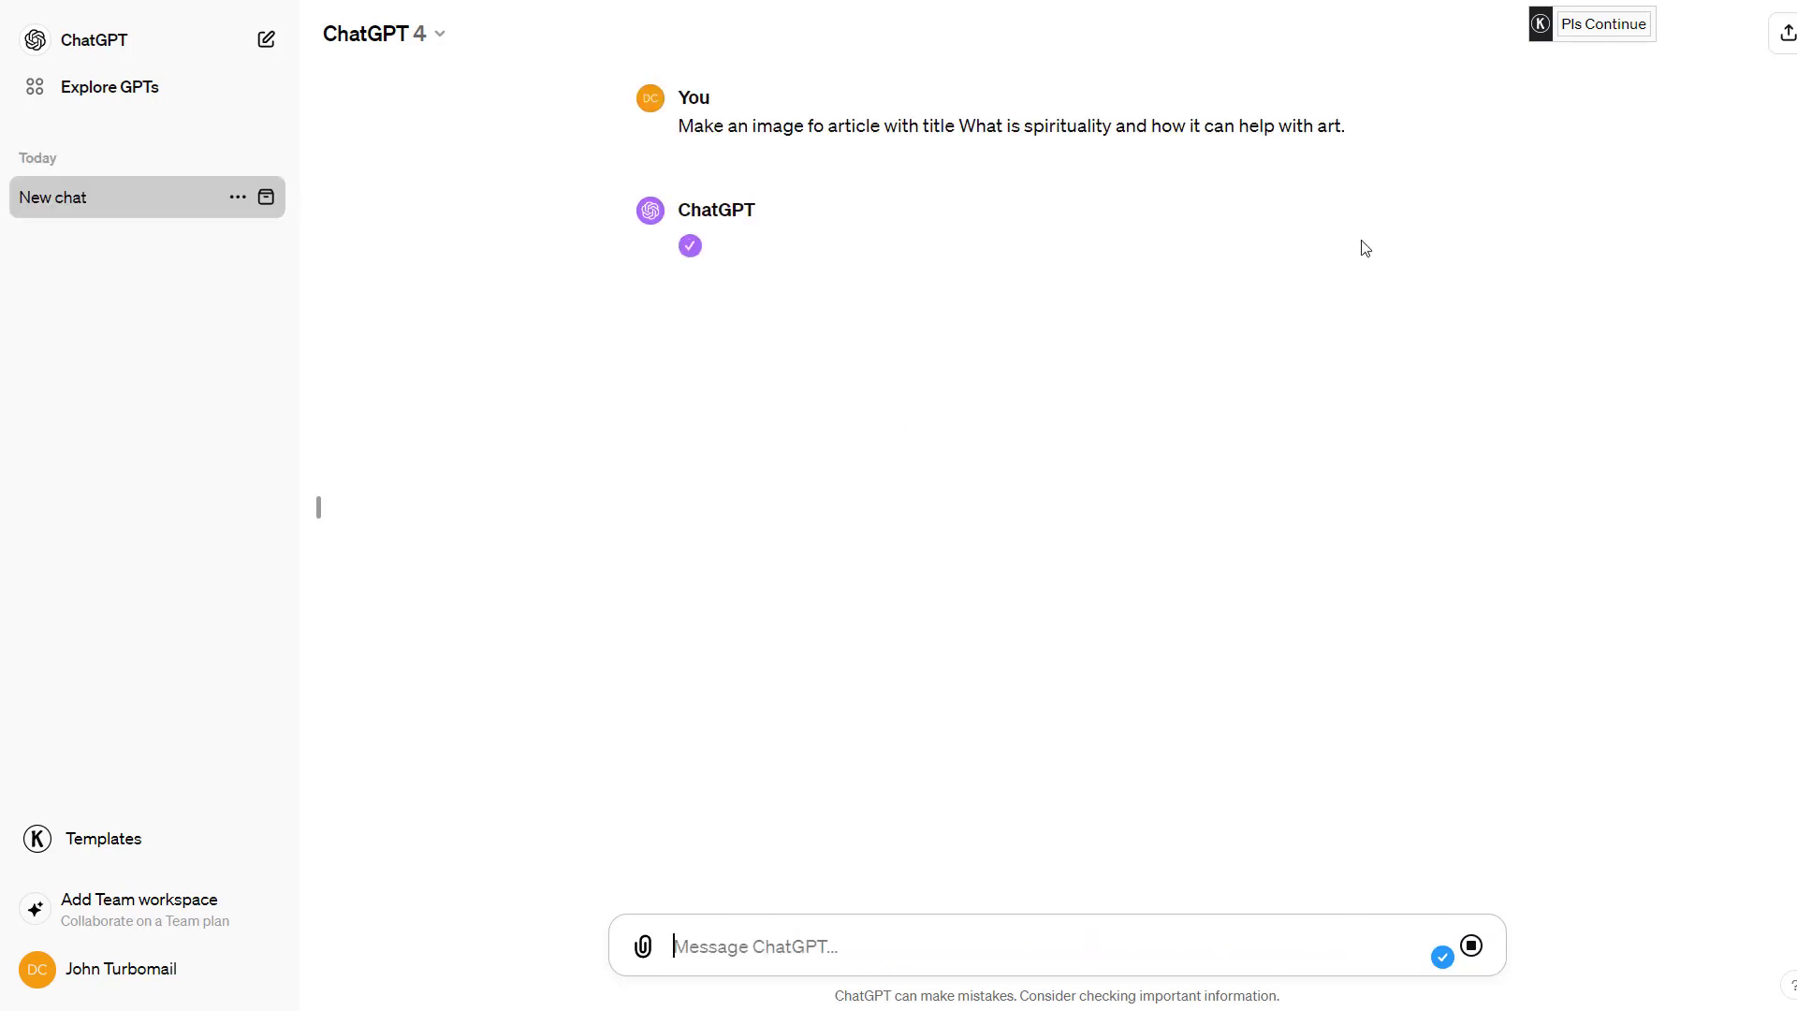
Download the generated meditation-by-a-mountain-lake image at full size
click(1124, 456)
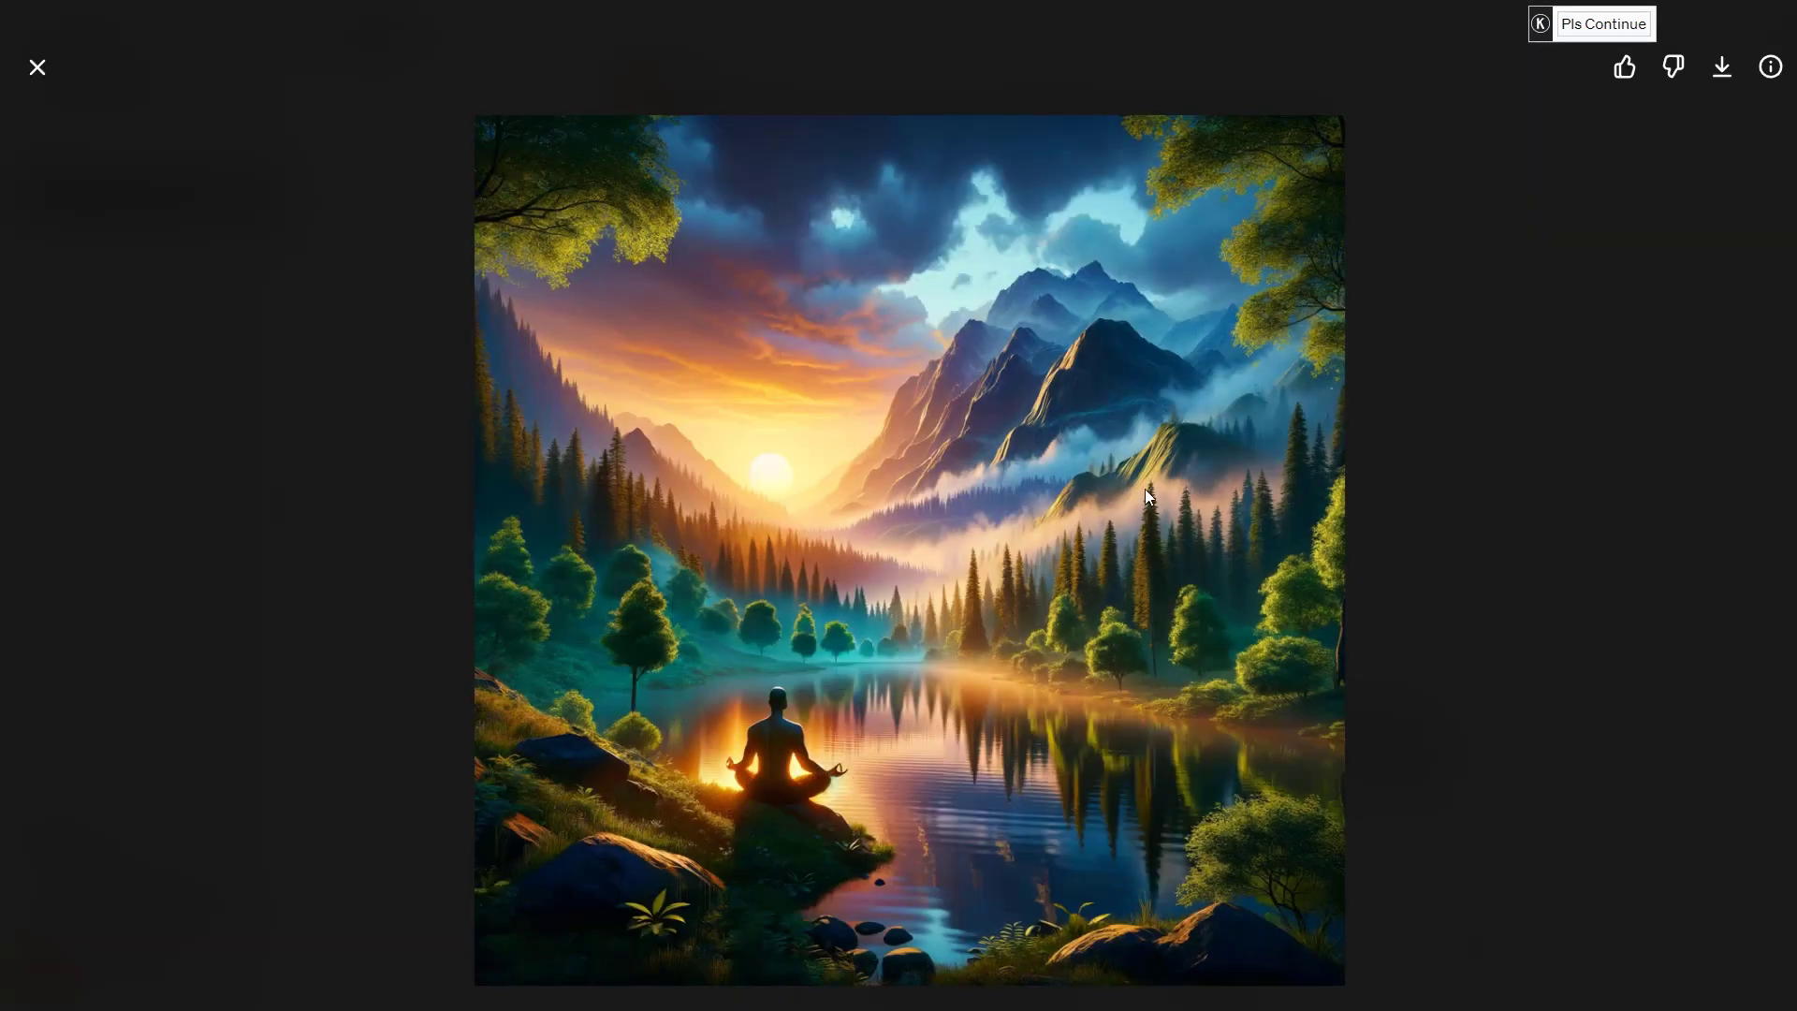
right_click(1145, 489)
click(1722, 66)
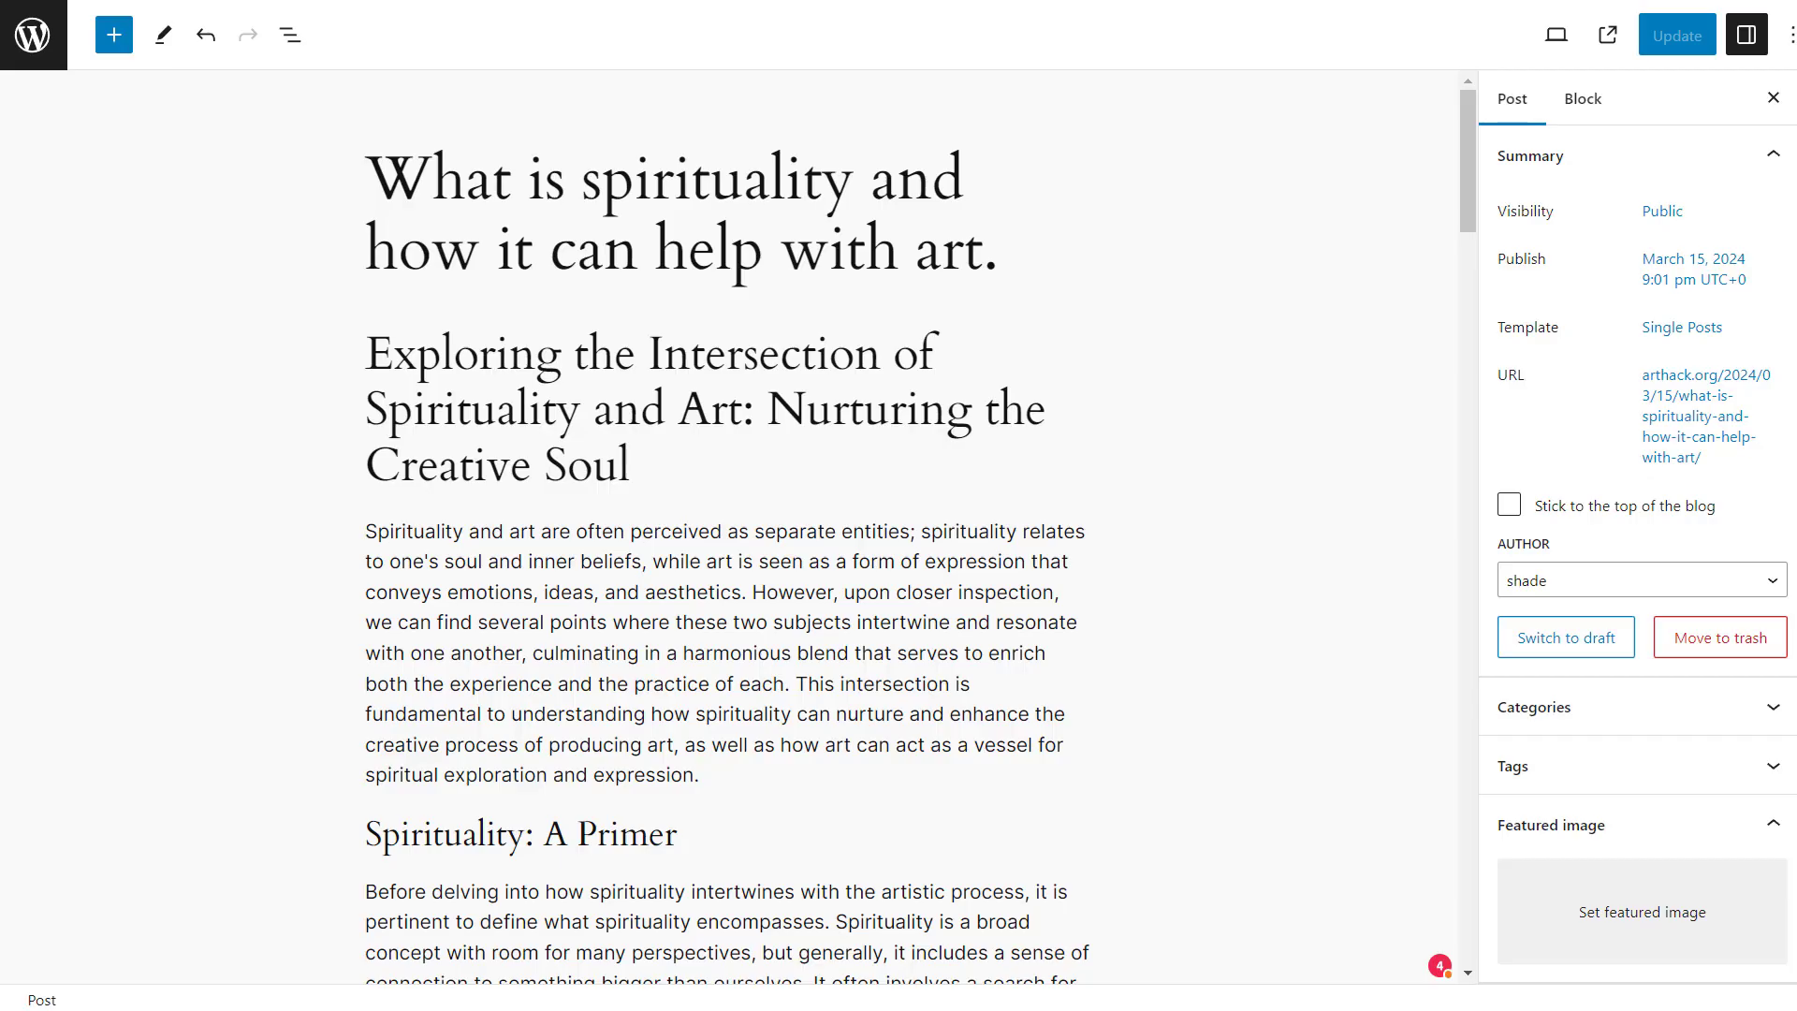
Drop the downloaded lake image into the Featured image box and update the post
drag(1645, 890, 1630, 903)
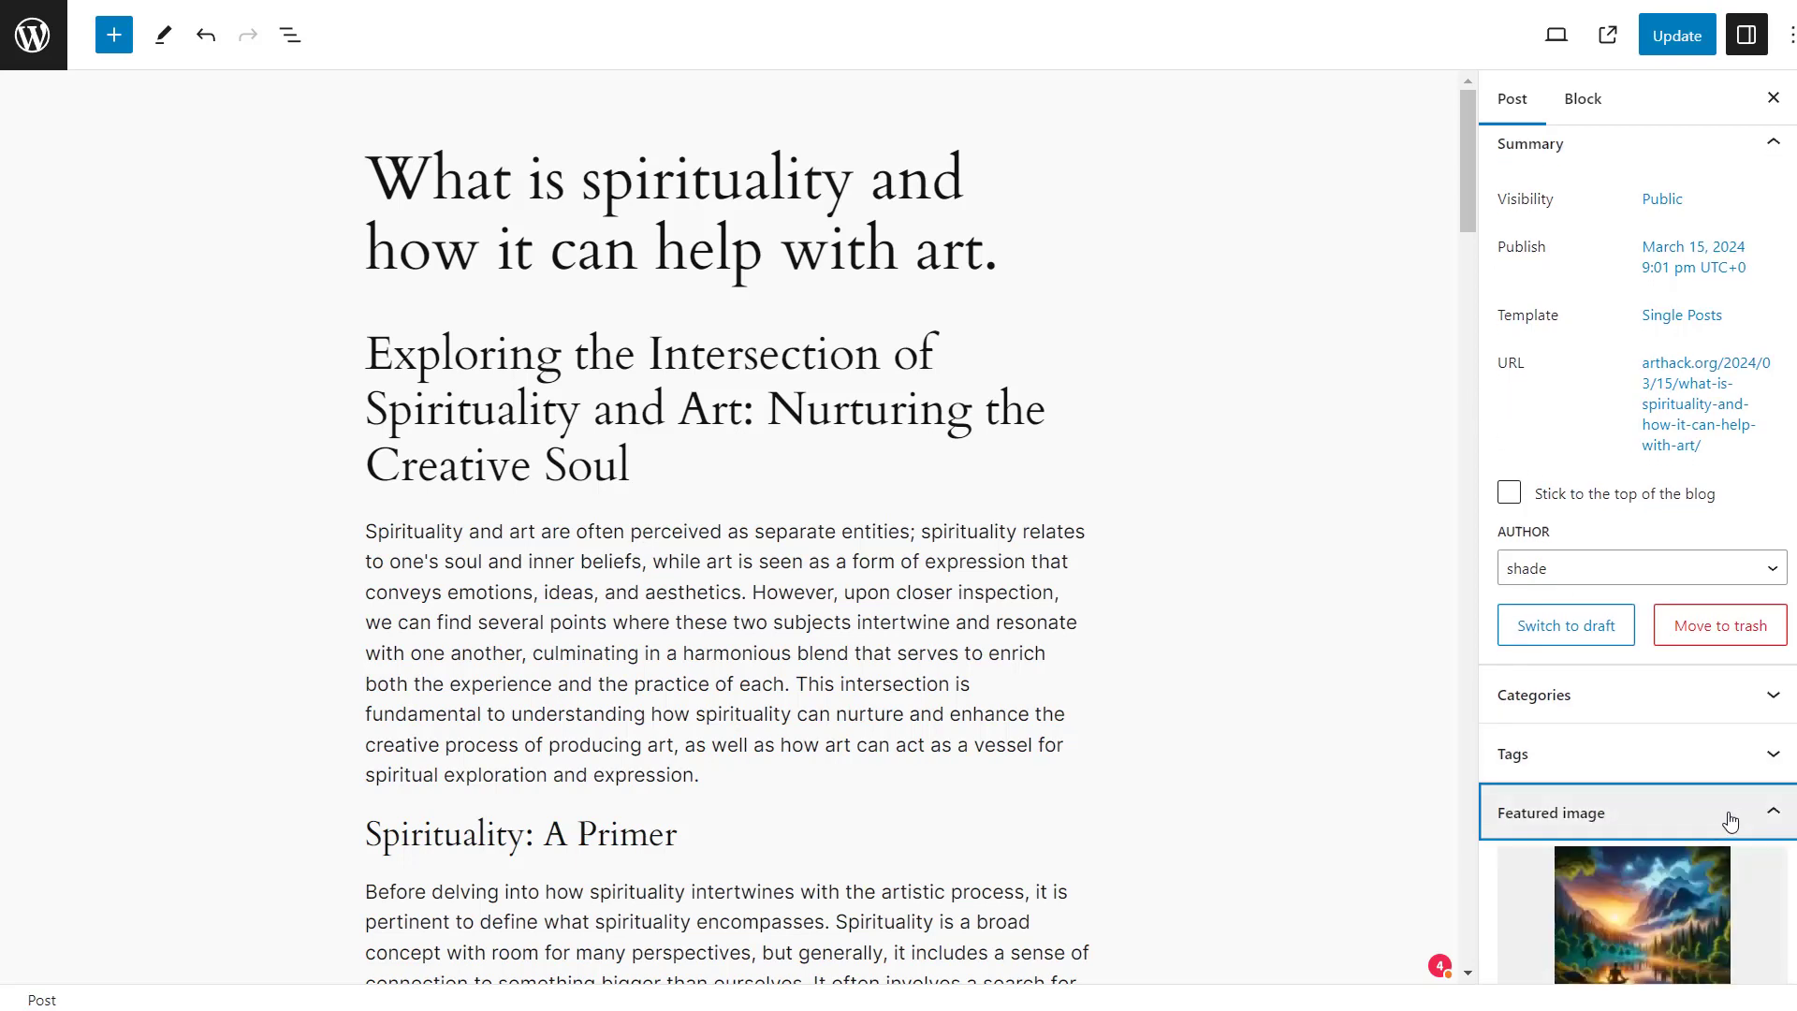
scroll(1730, 820, down, 2)
click(1680, 40)
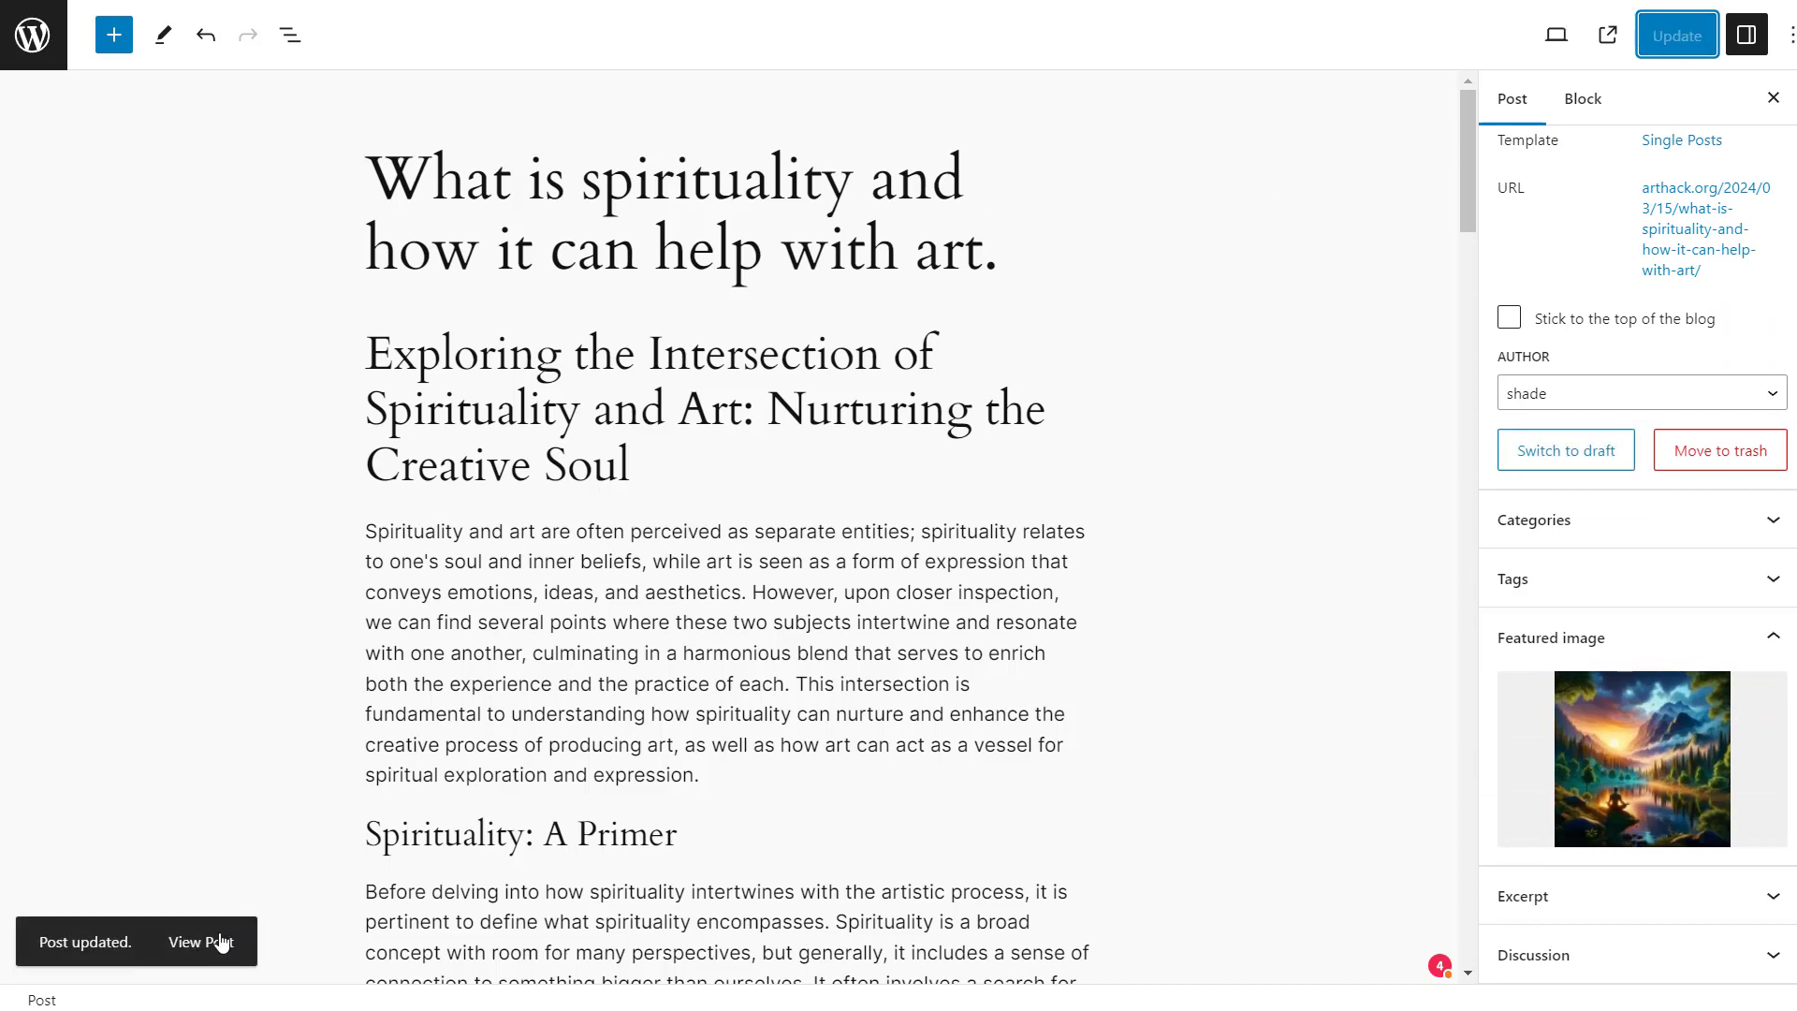
View the updated spirituality-and-art post from the 'Post updated' notice
click(201, 942)
scroll(1223, 475, down, 3)
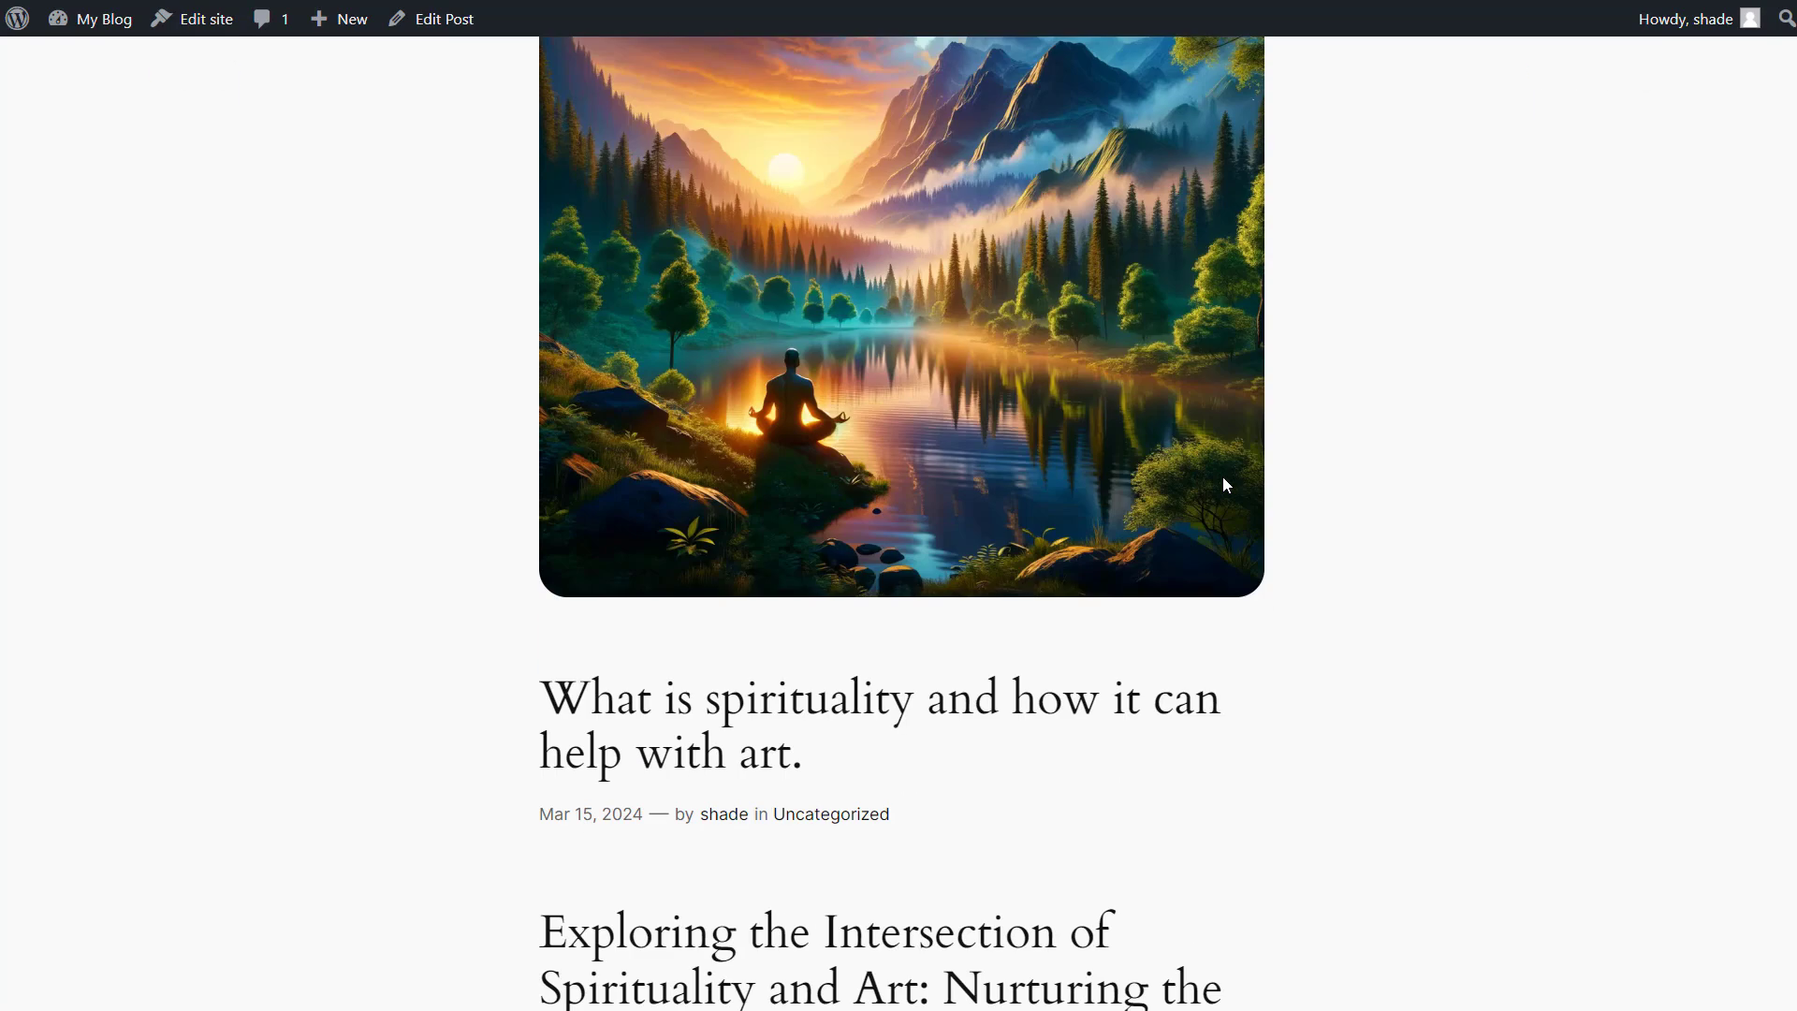
scroll(1223, 484, down, 1)
scroll(1224, 483, down, 3)
scroll(1219, 409, down, 2)
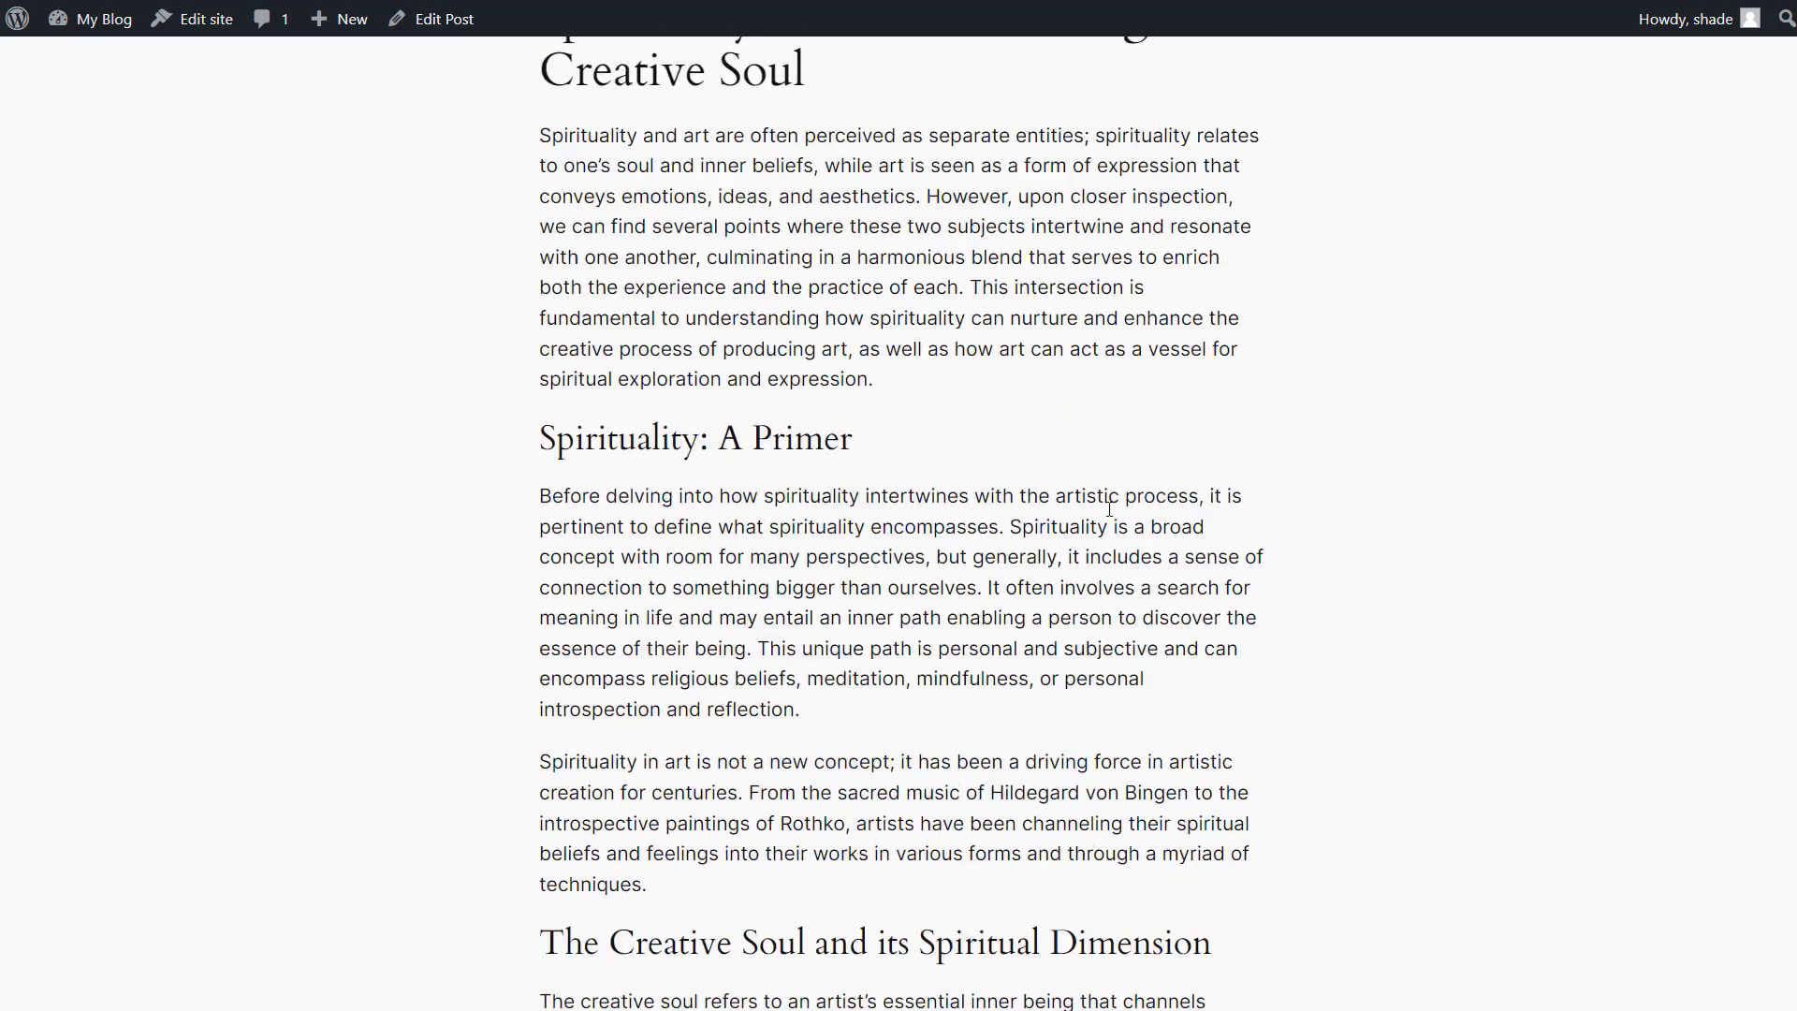
scroll(1109, 508, down, 3)
scroll(1110, 513, down, 2)
scroll(1110, 513, down, 2)
scroll(1110, 514, down, 3)
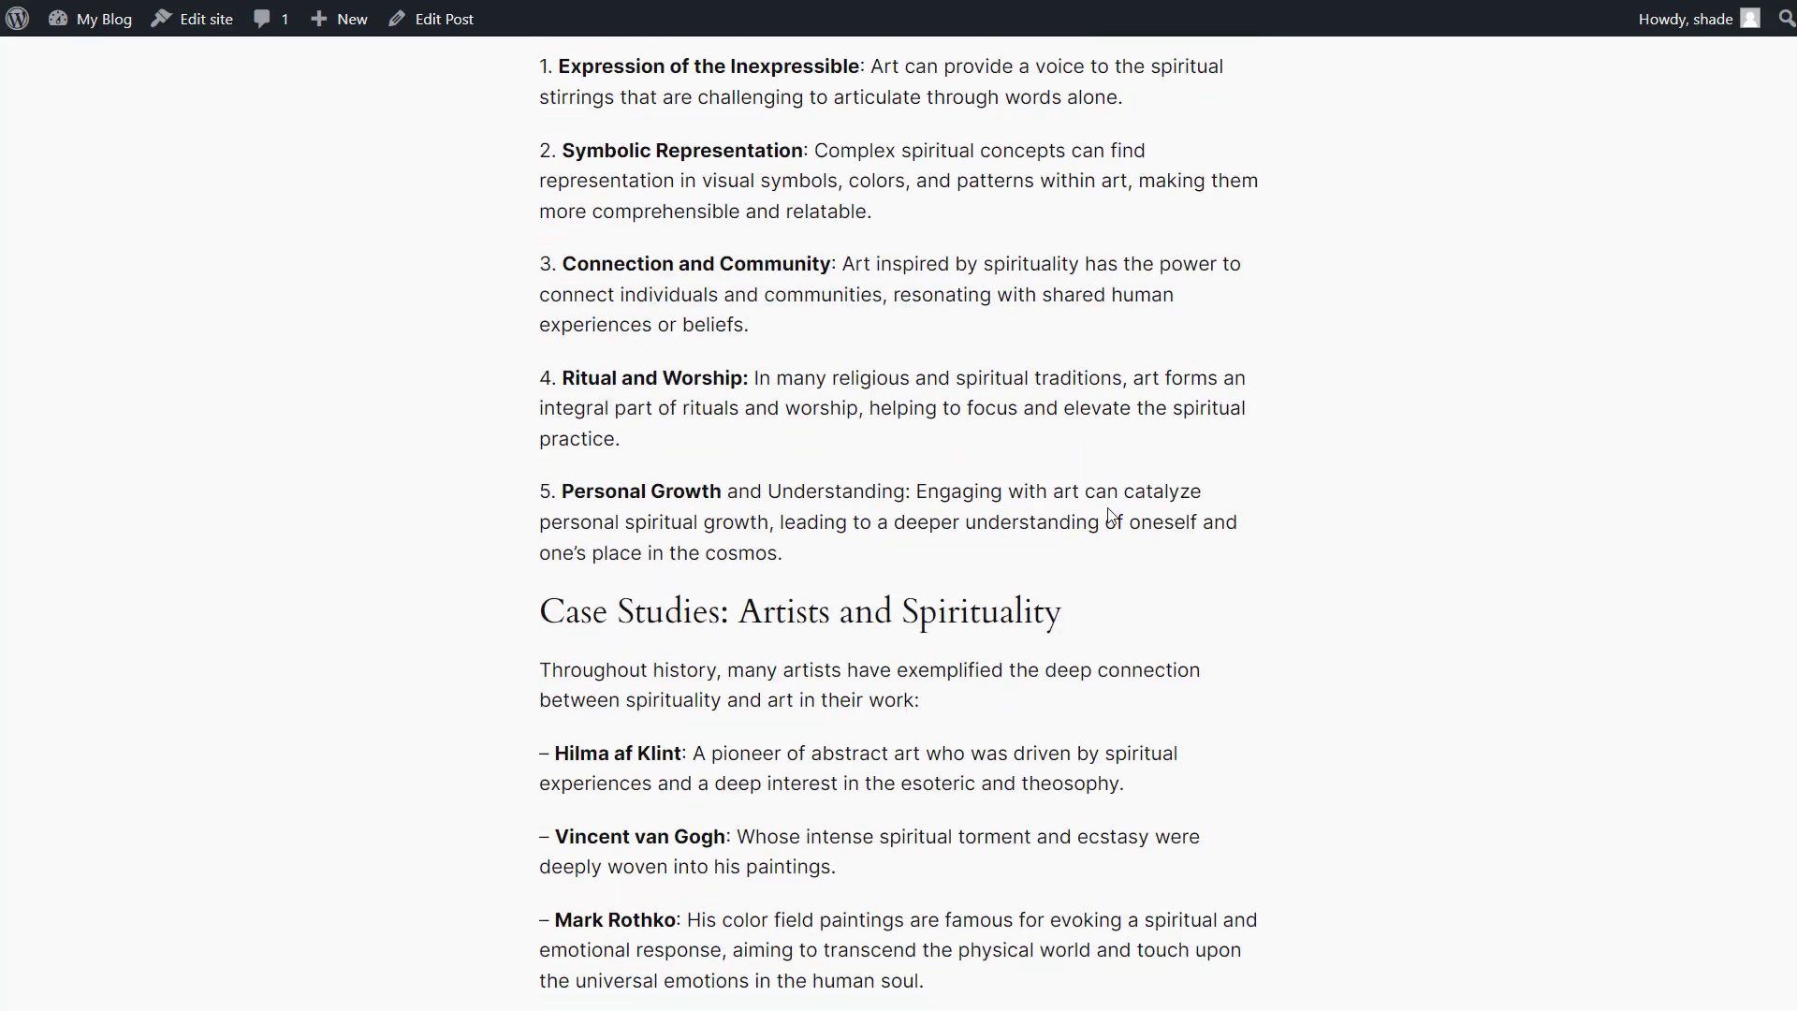
scroll(1109, 518, down, 3)
scroll(1109, 517, down, 3)
scroll(1110, 517, down, 3)
scroll(1109, 517, down, 3)
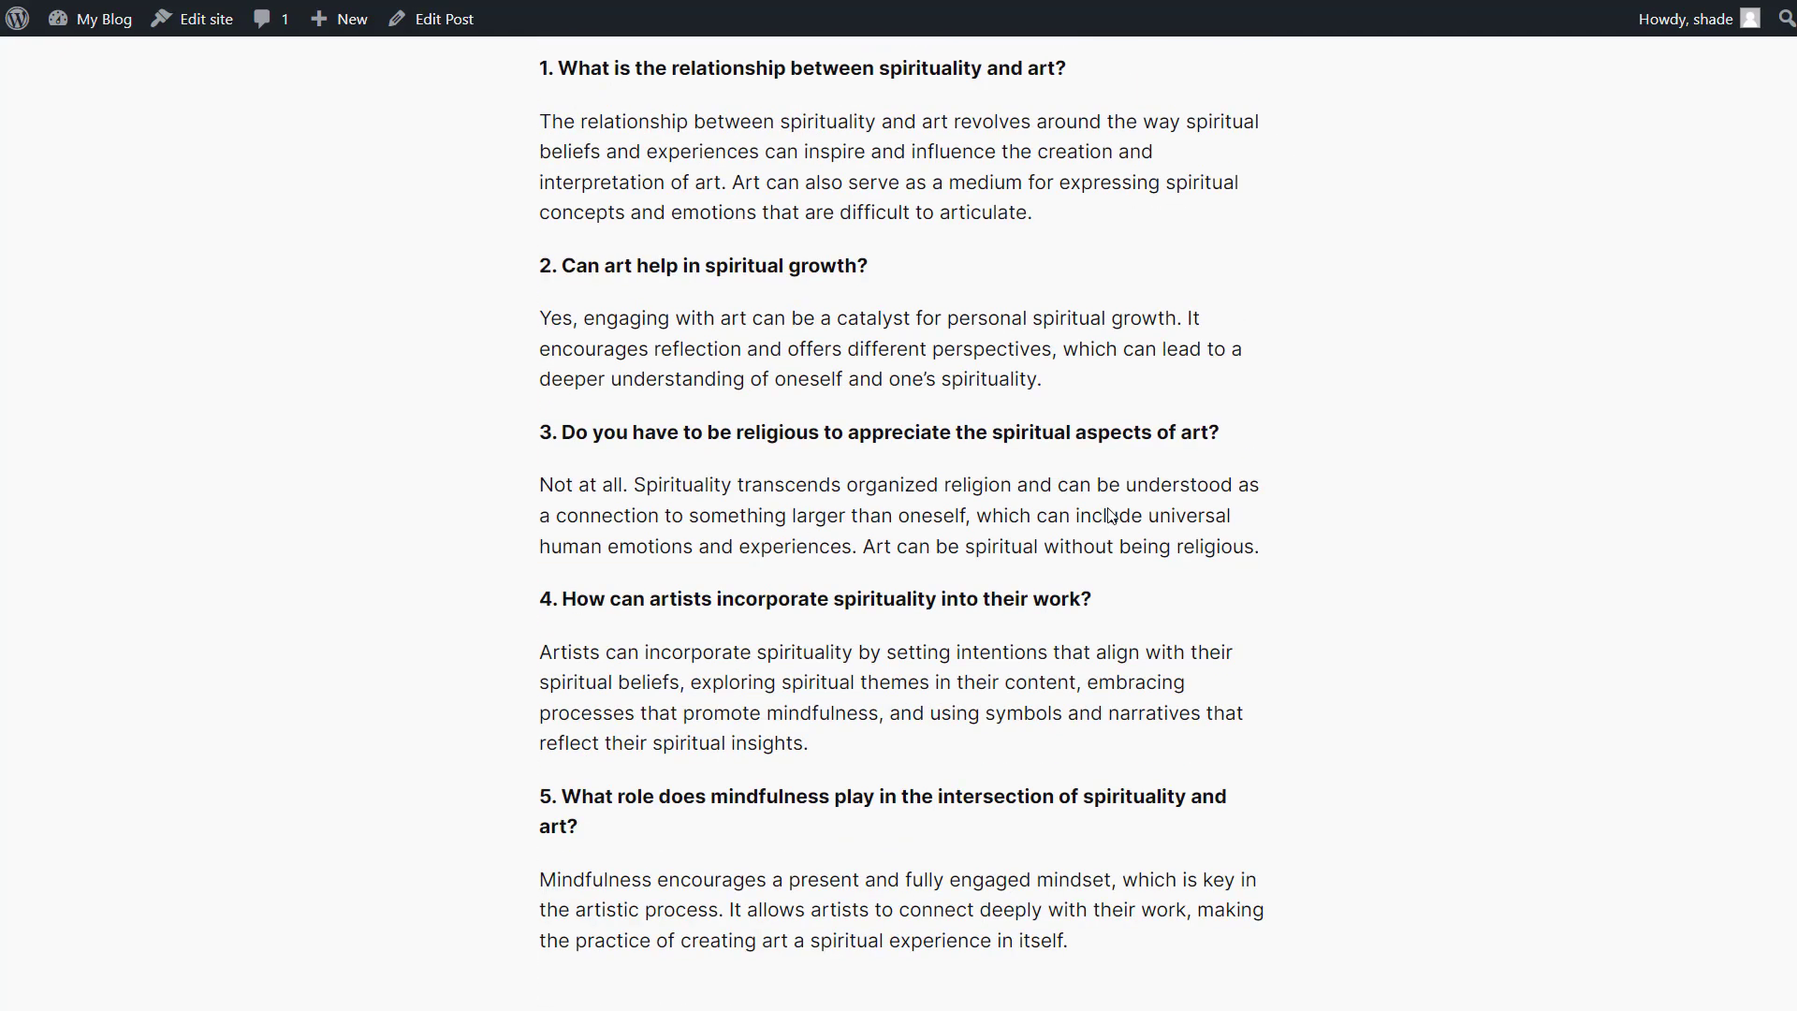
scroll(1110, 516, up, 5)
scroll(1110, 515, up, 1)
scroll(1109, 516, up, 5)
scroll(1109, 516, up, 5)
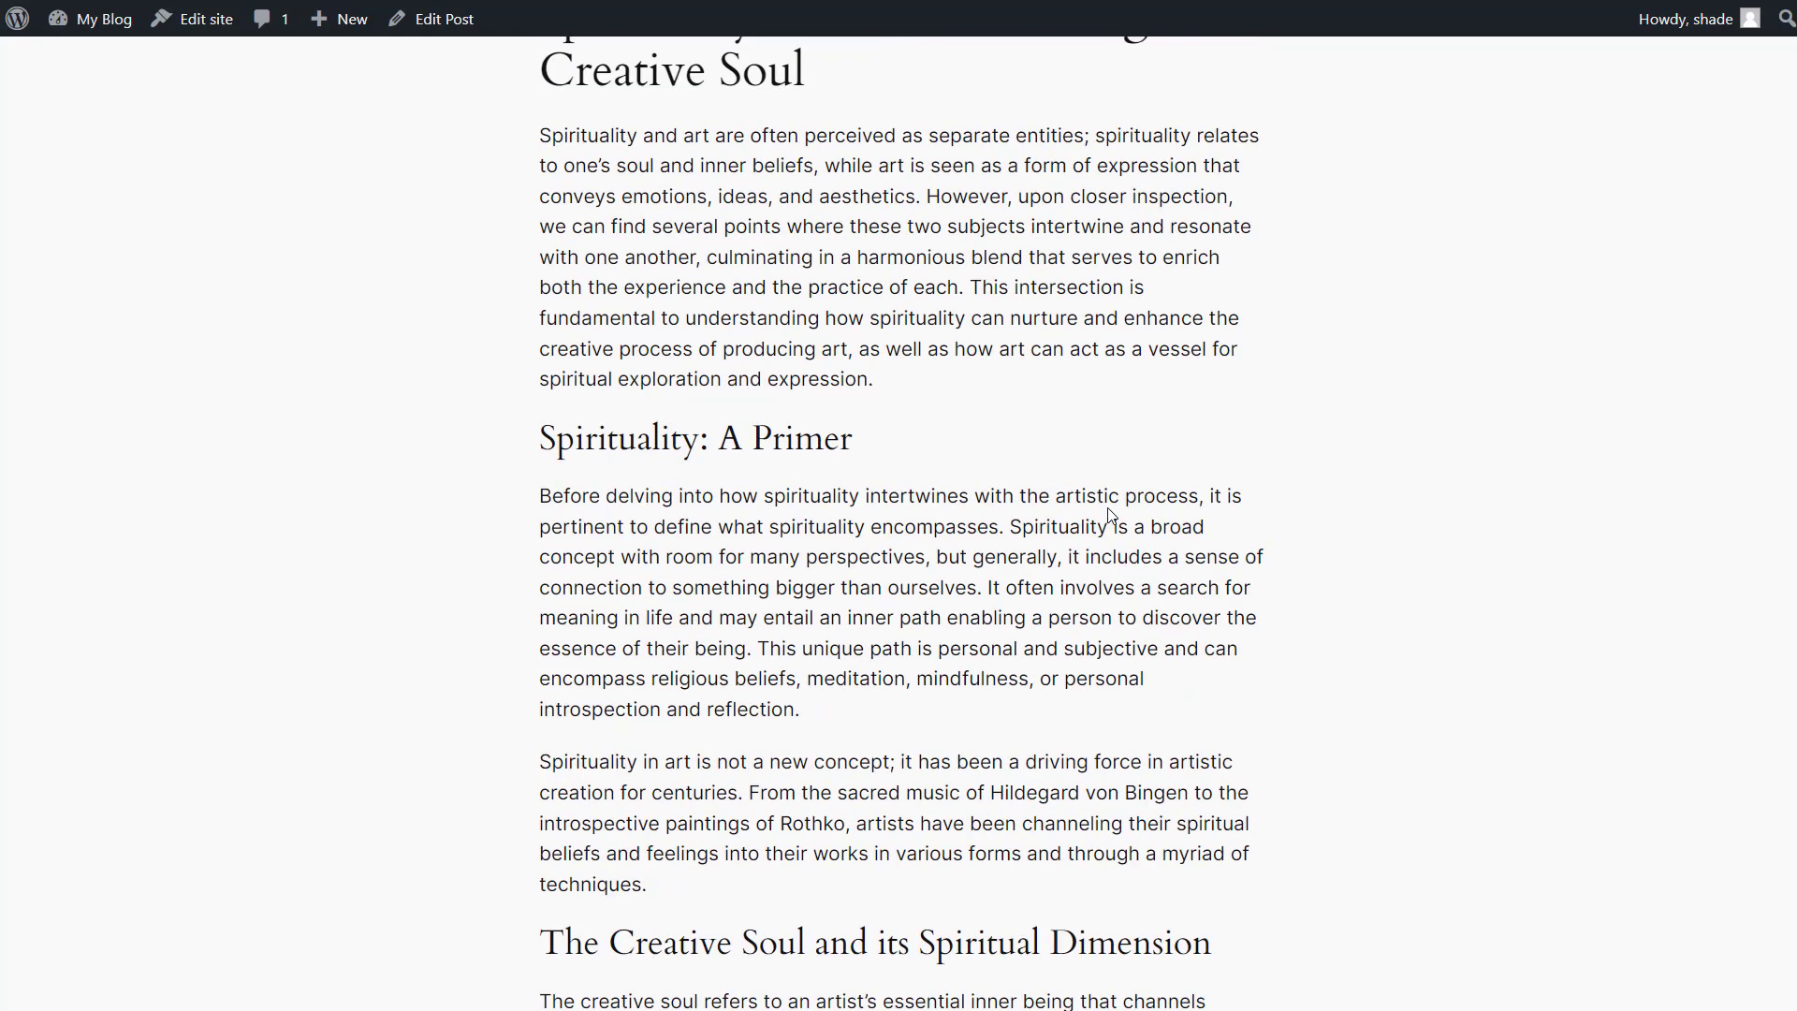
scroll(1110, 516, up, 5)
scroll(1110, 516, up, 3)
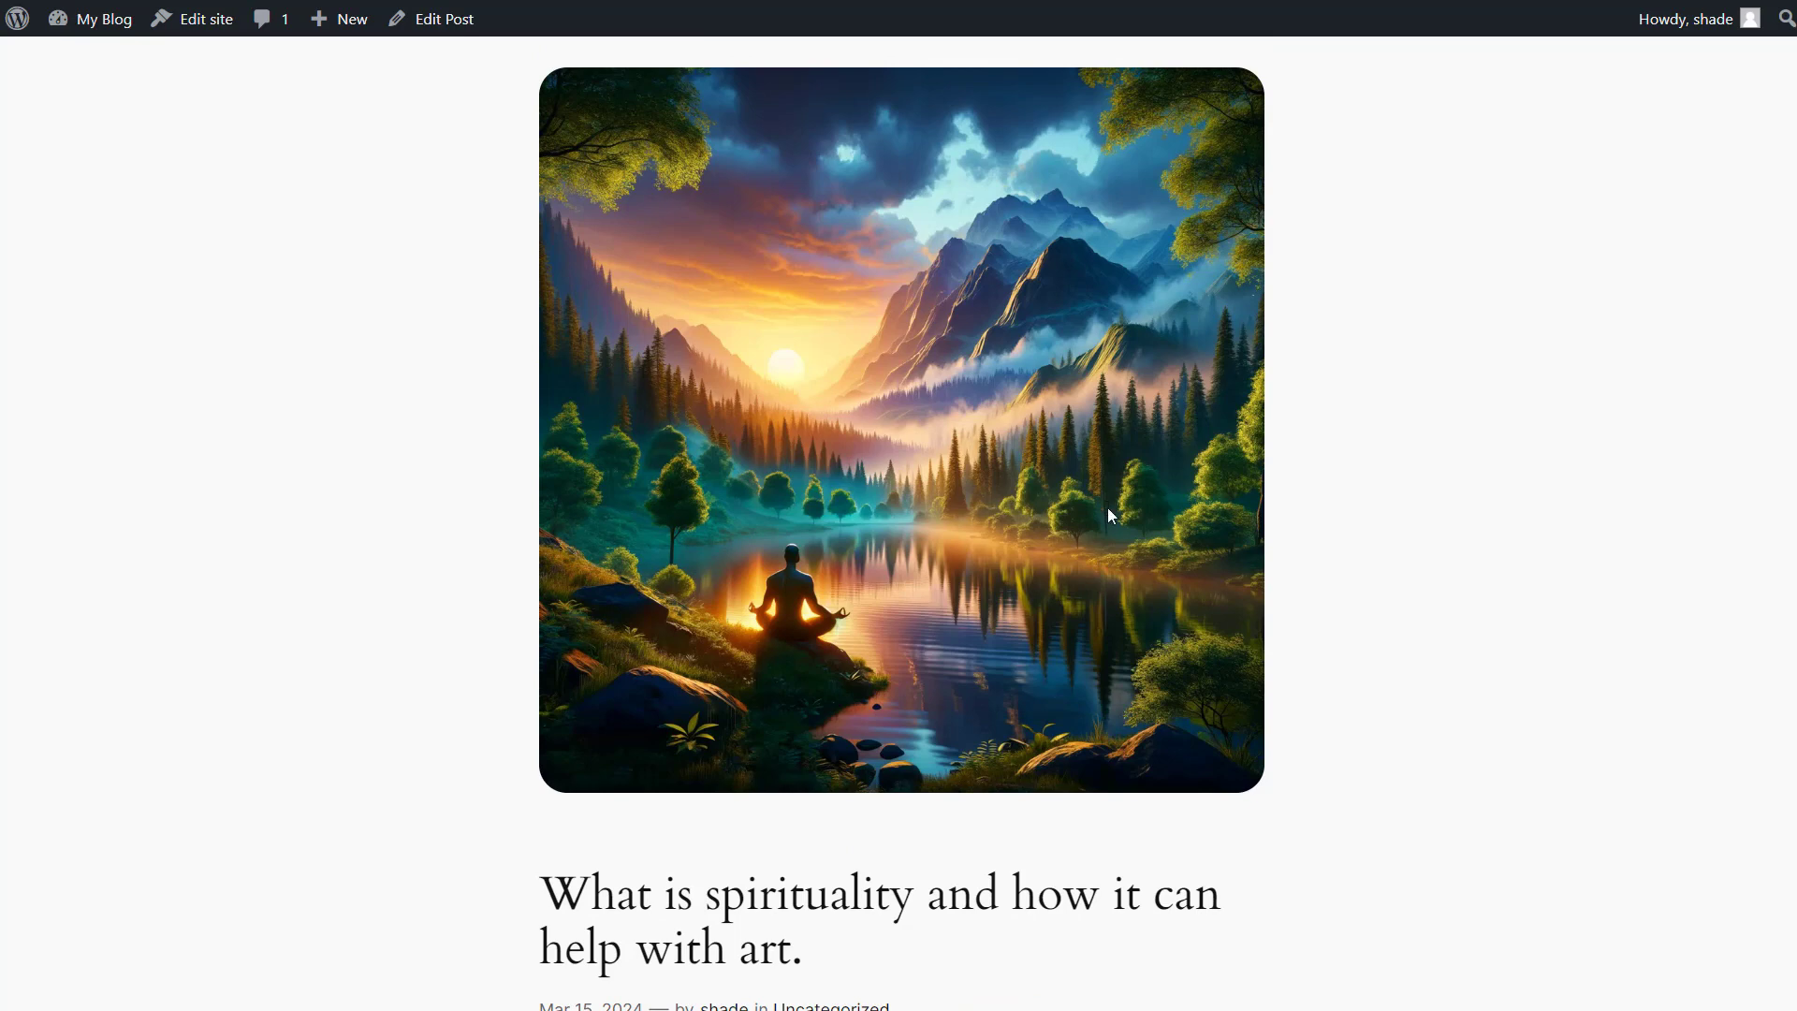
scroll(1108, 515, up, 2)
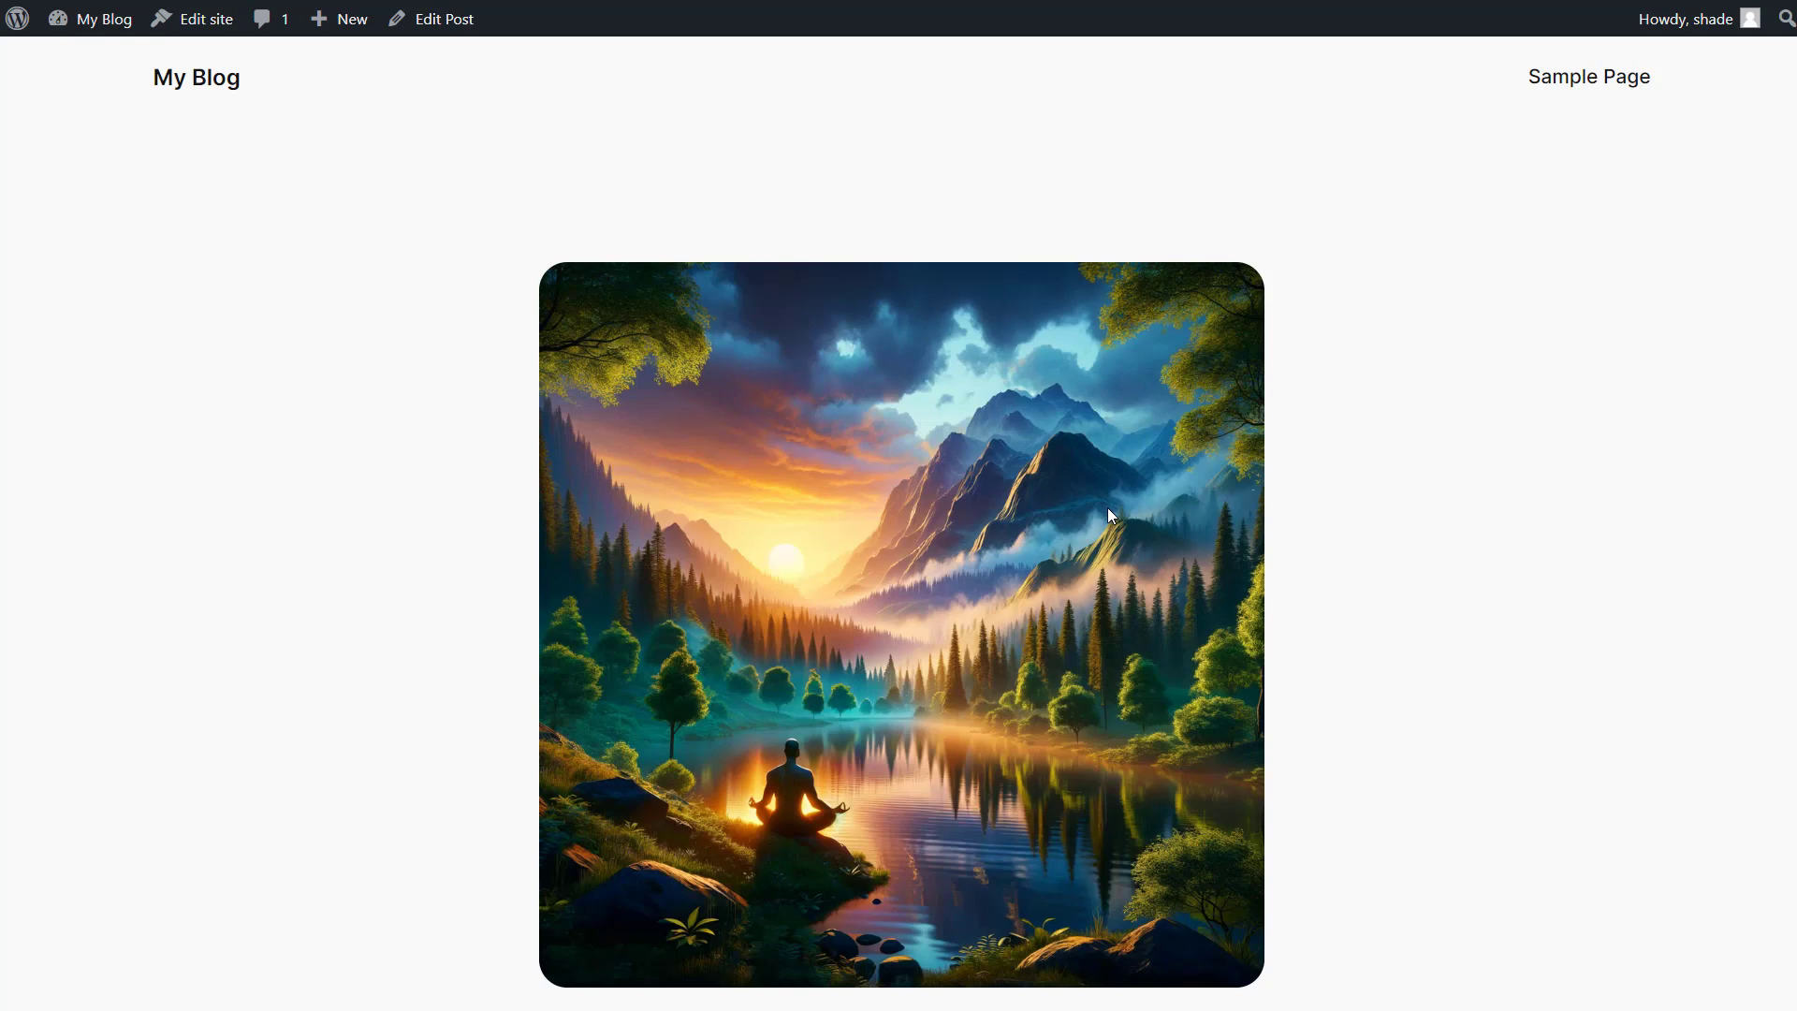
scroll(1108, 507, down, 1)
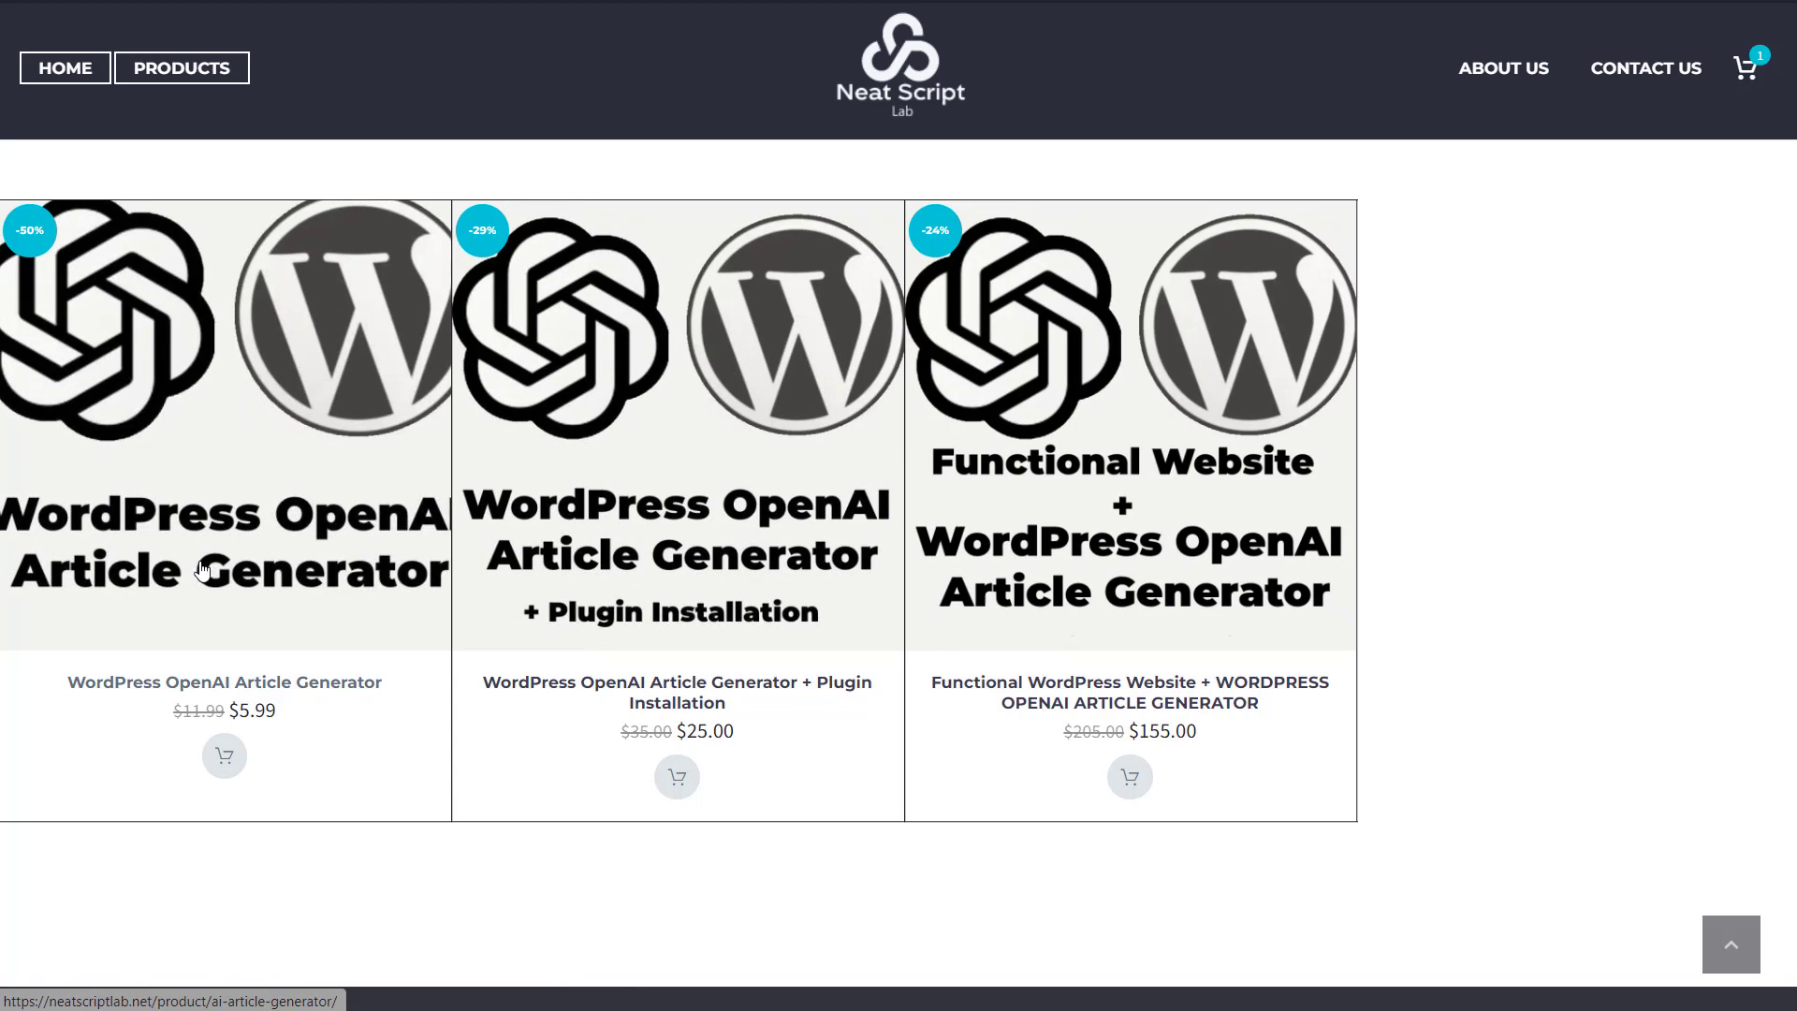
Browse the Article Generator and Plugin Installation product pages, returning to the home grid each time
click(267, 720)
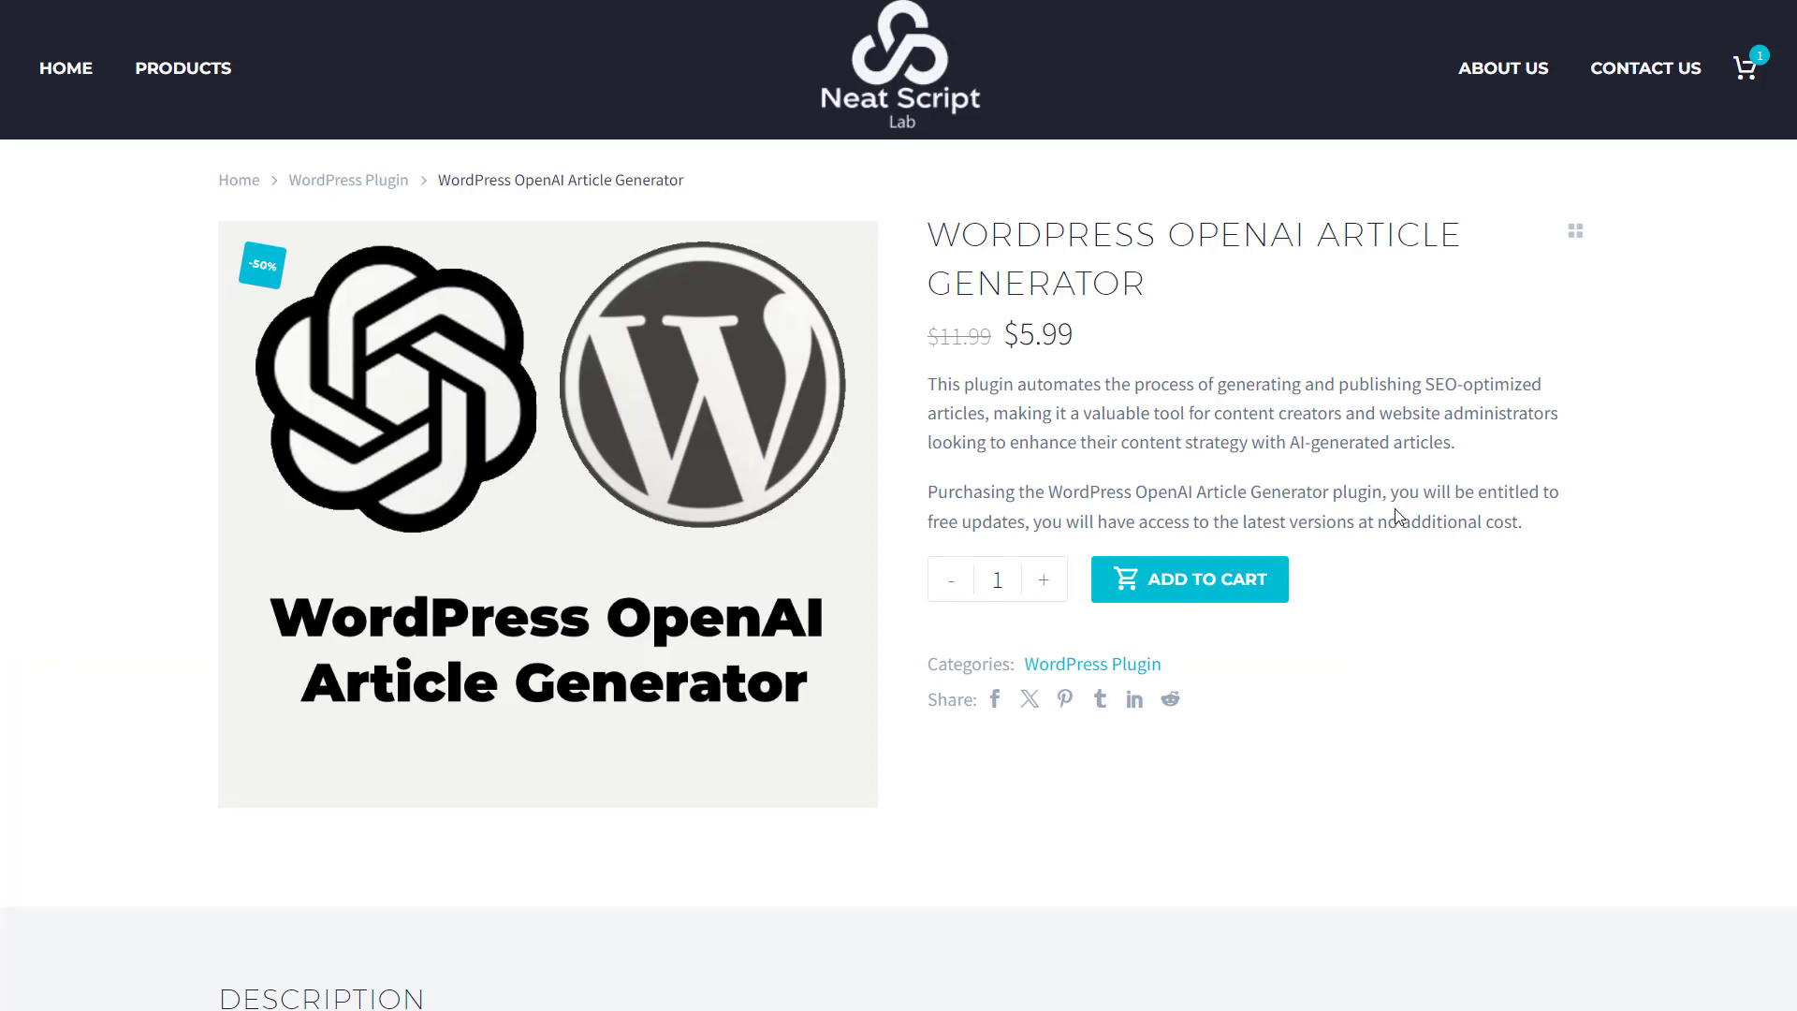
scroll(1393, 516, down, 5)
scroll(1396, 513, down, 6)
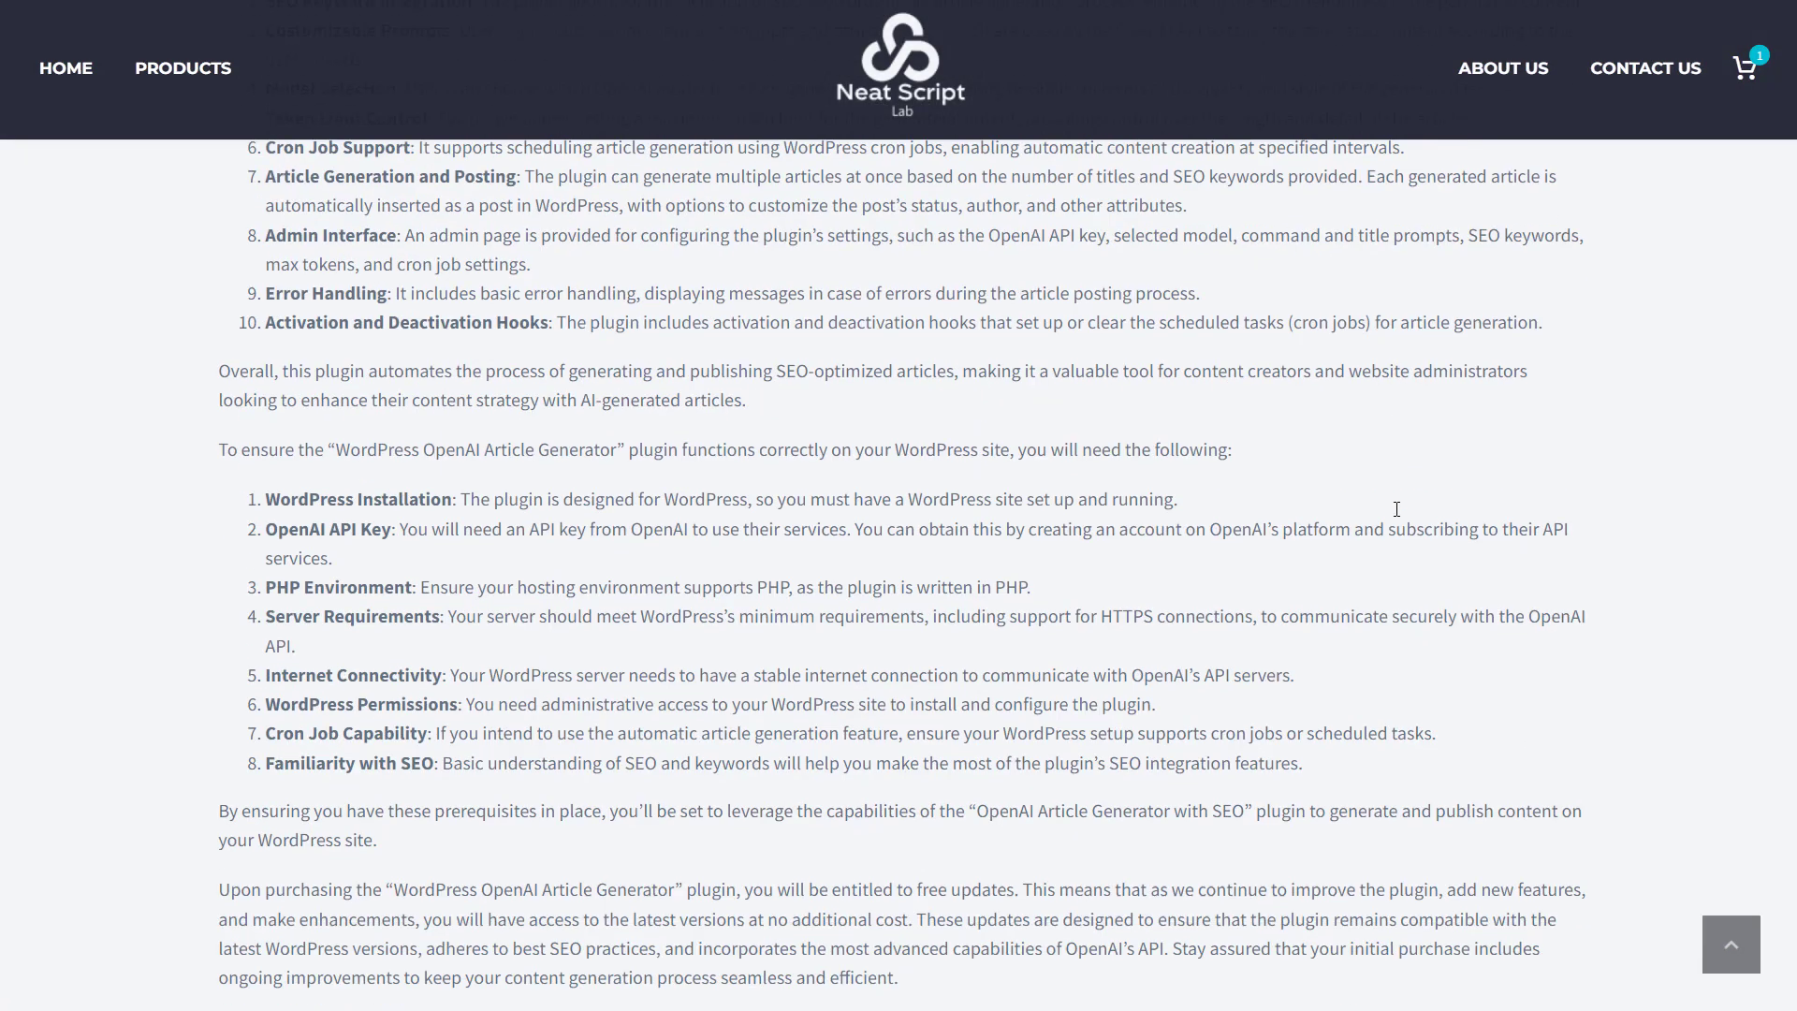
scroll(1396, 514, up, 2)
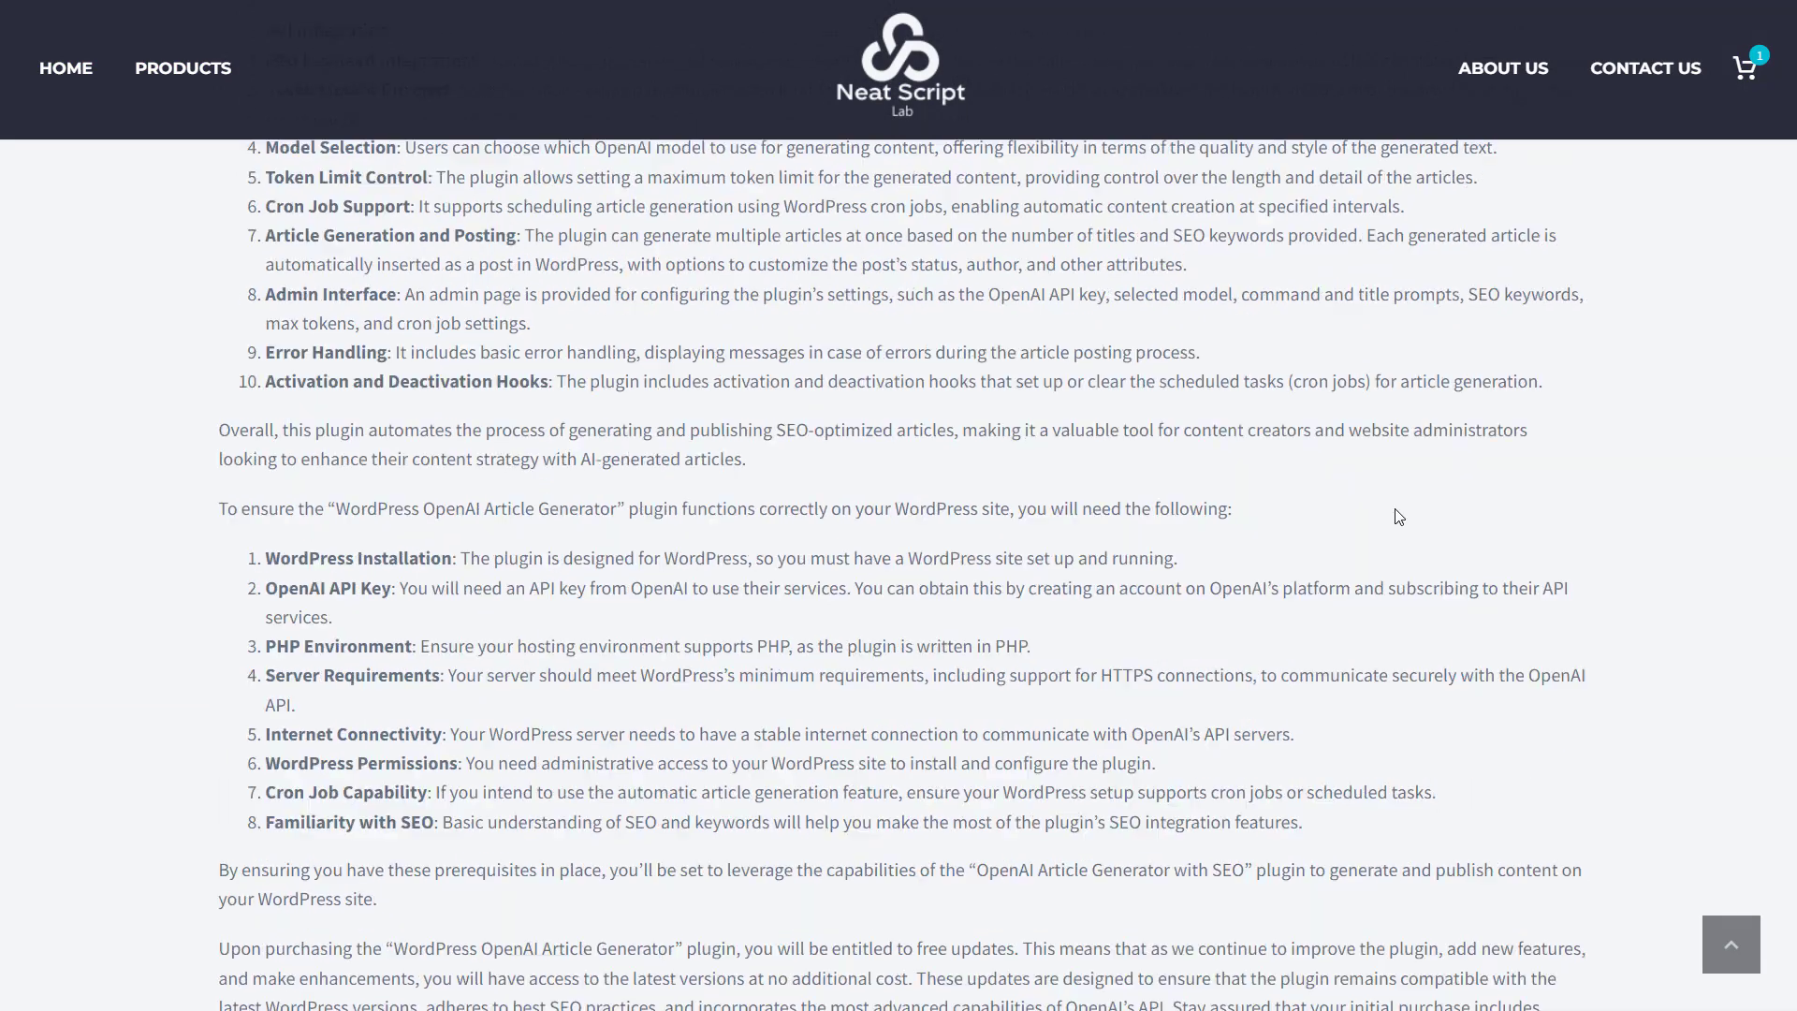
scroll(1395, 515, up, 9)
click(847, 77)
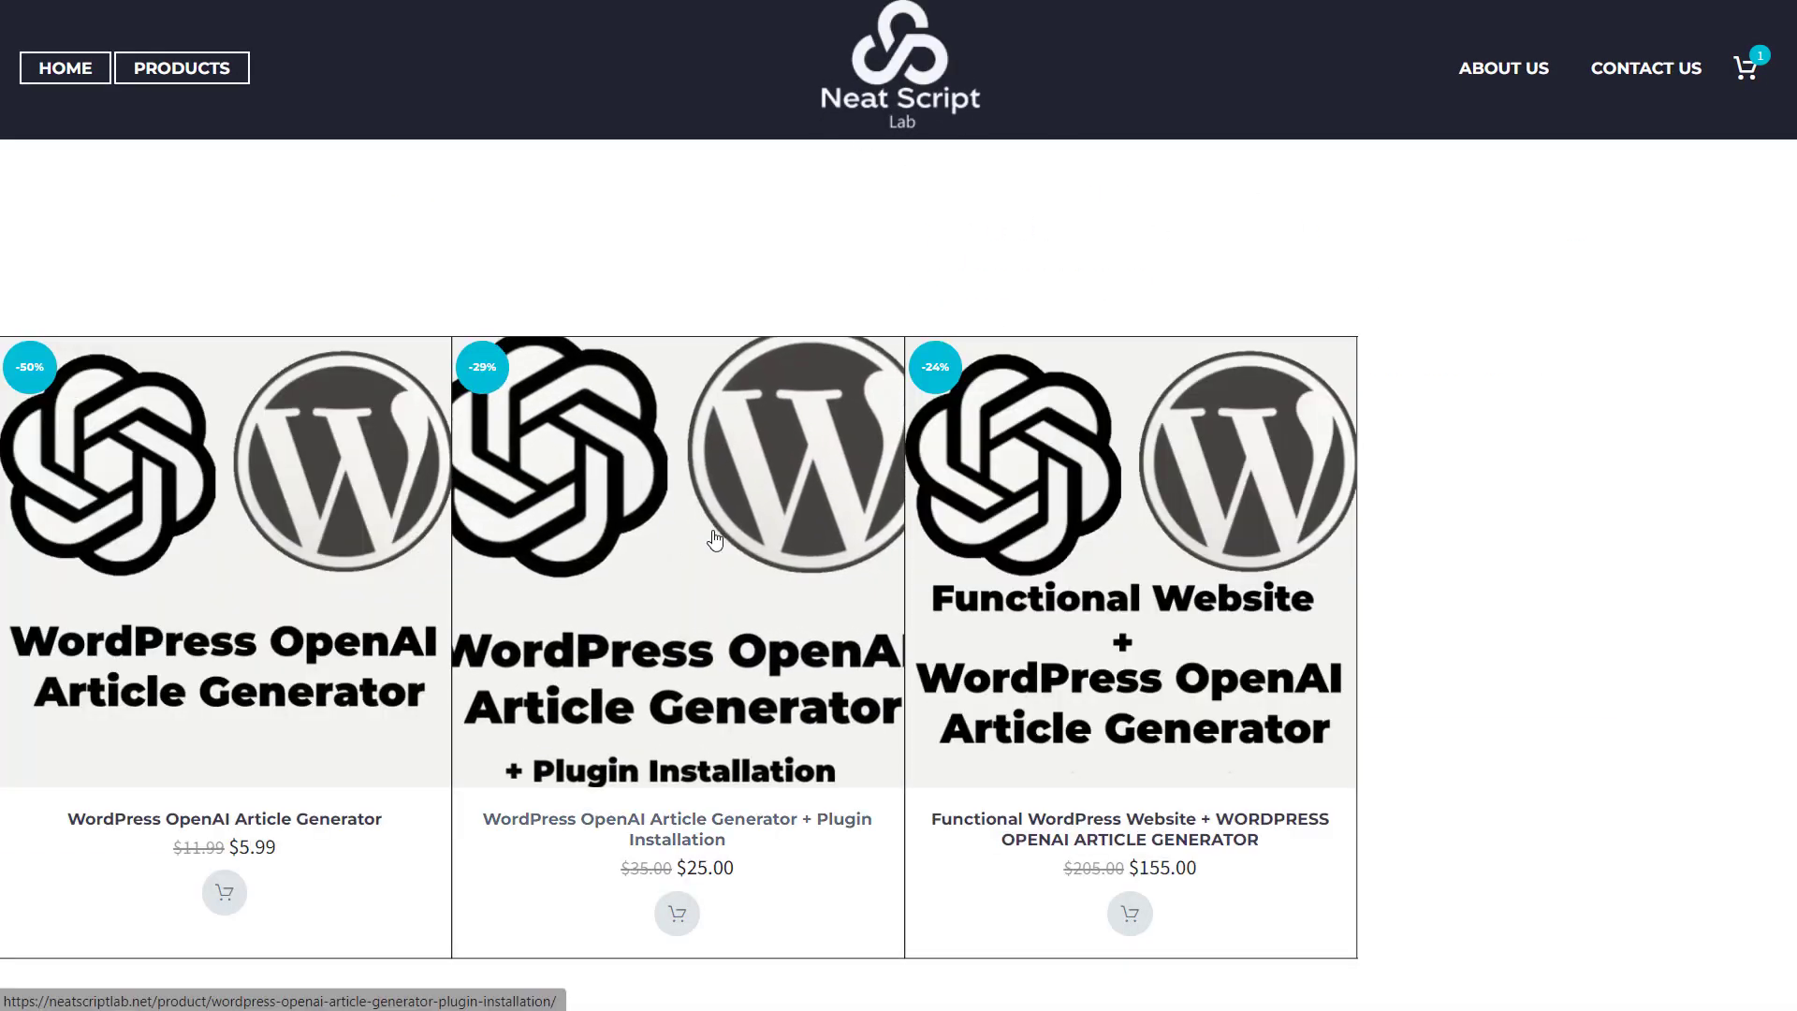
click(770, 551)
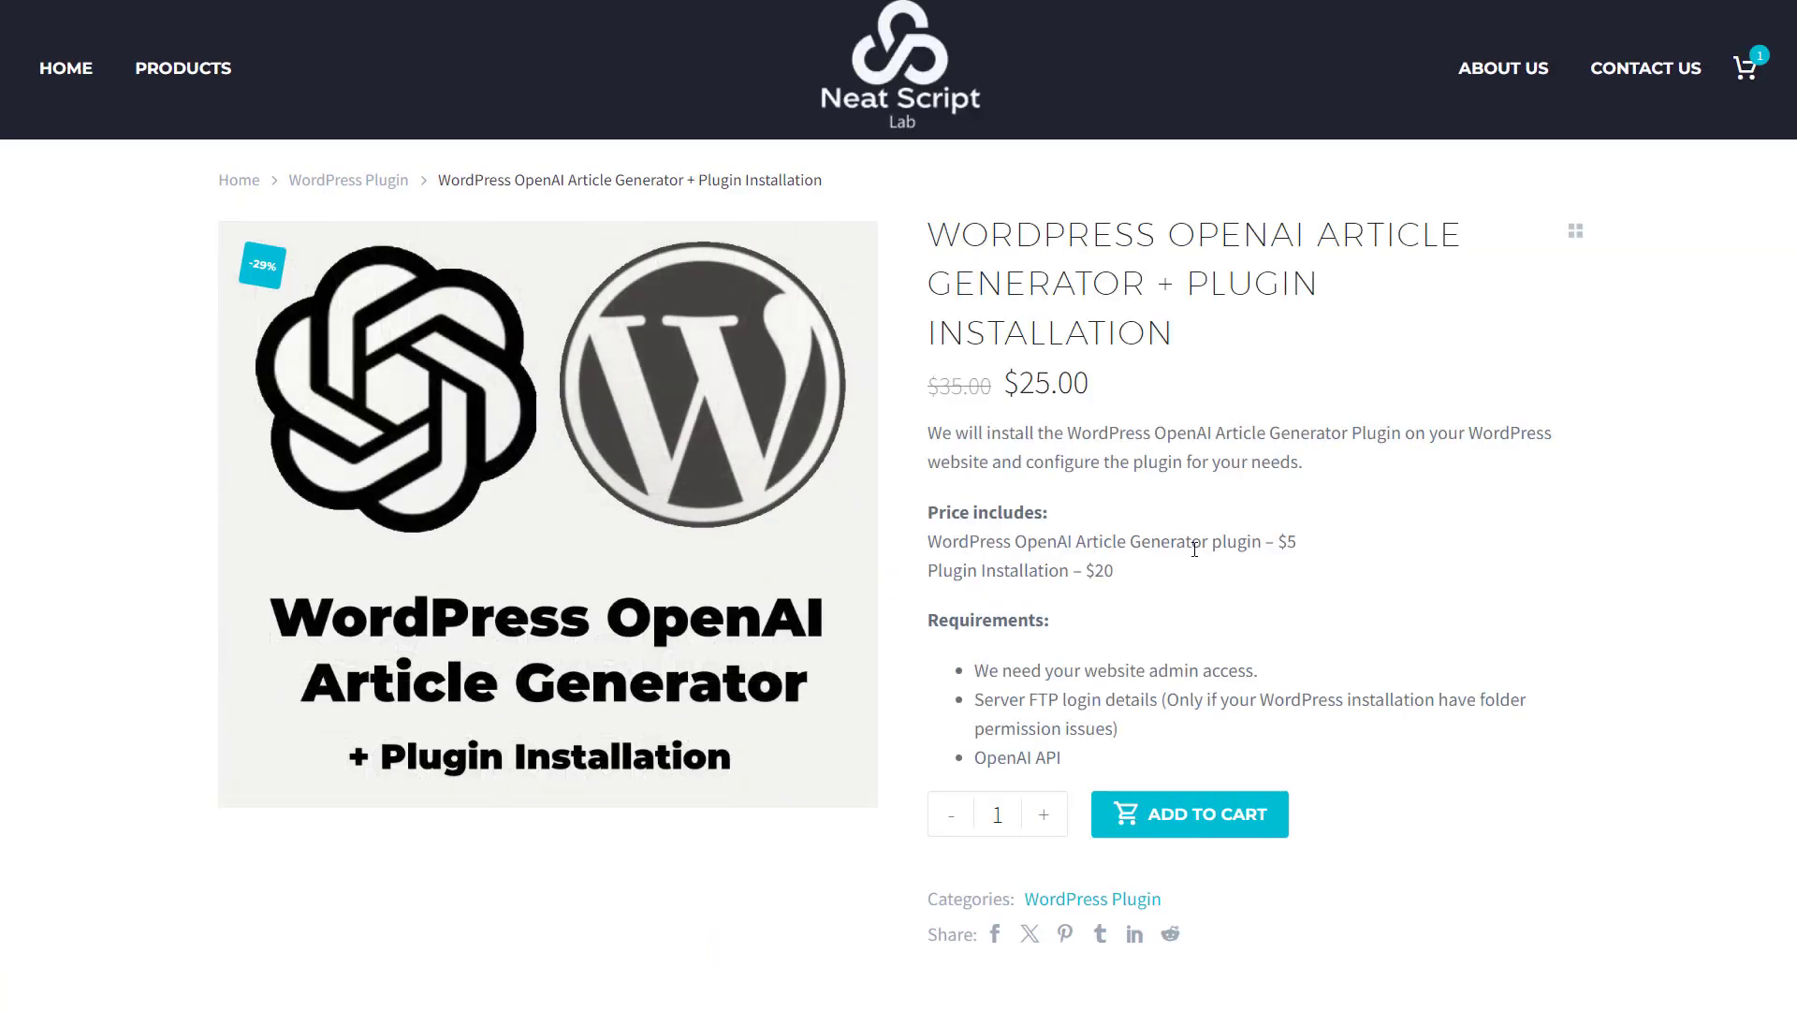
click(888, 88)
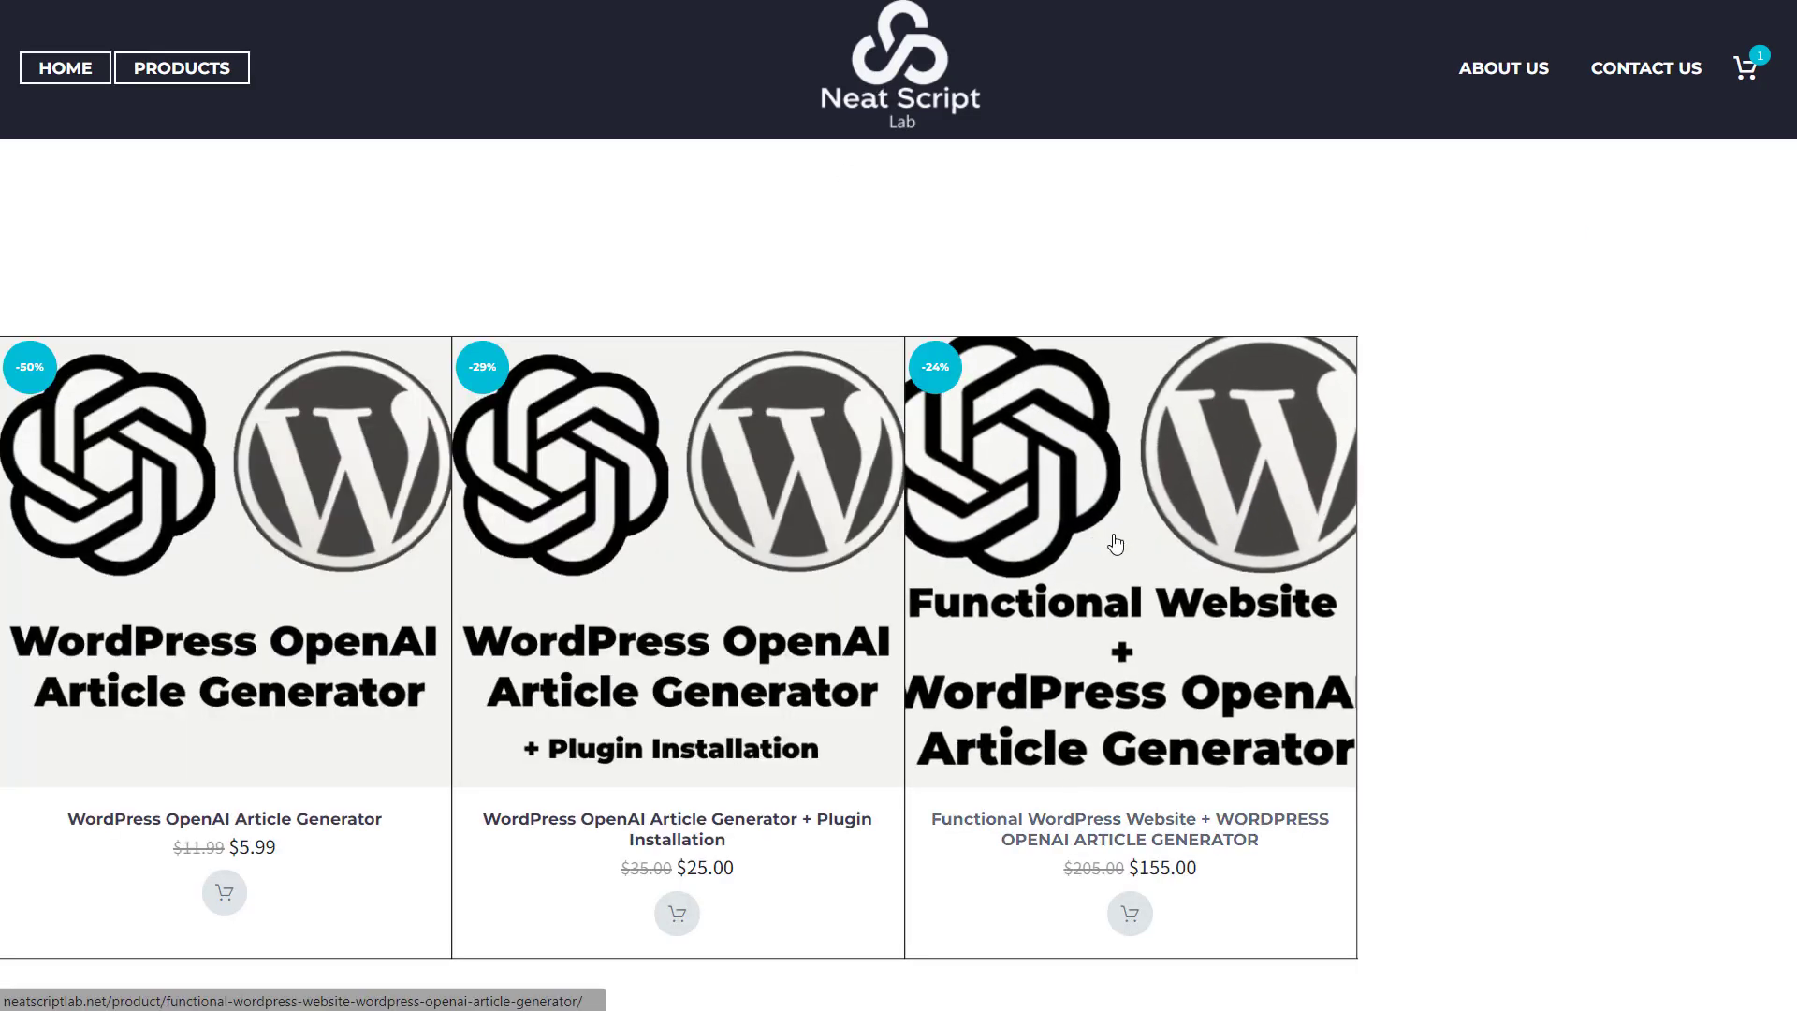
On the Functional Website package page, highlight its price, Mobile friendly, Basic SEO and 5-day delivery
click(1115, 542)
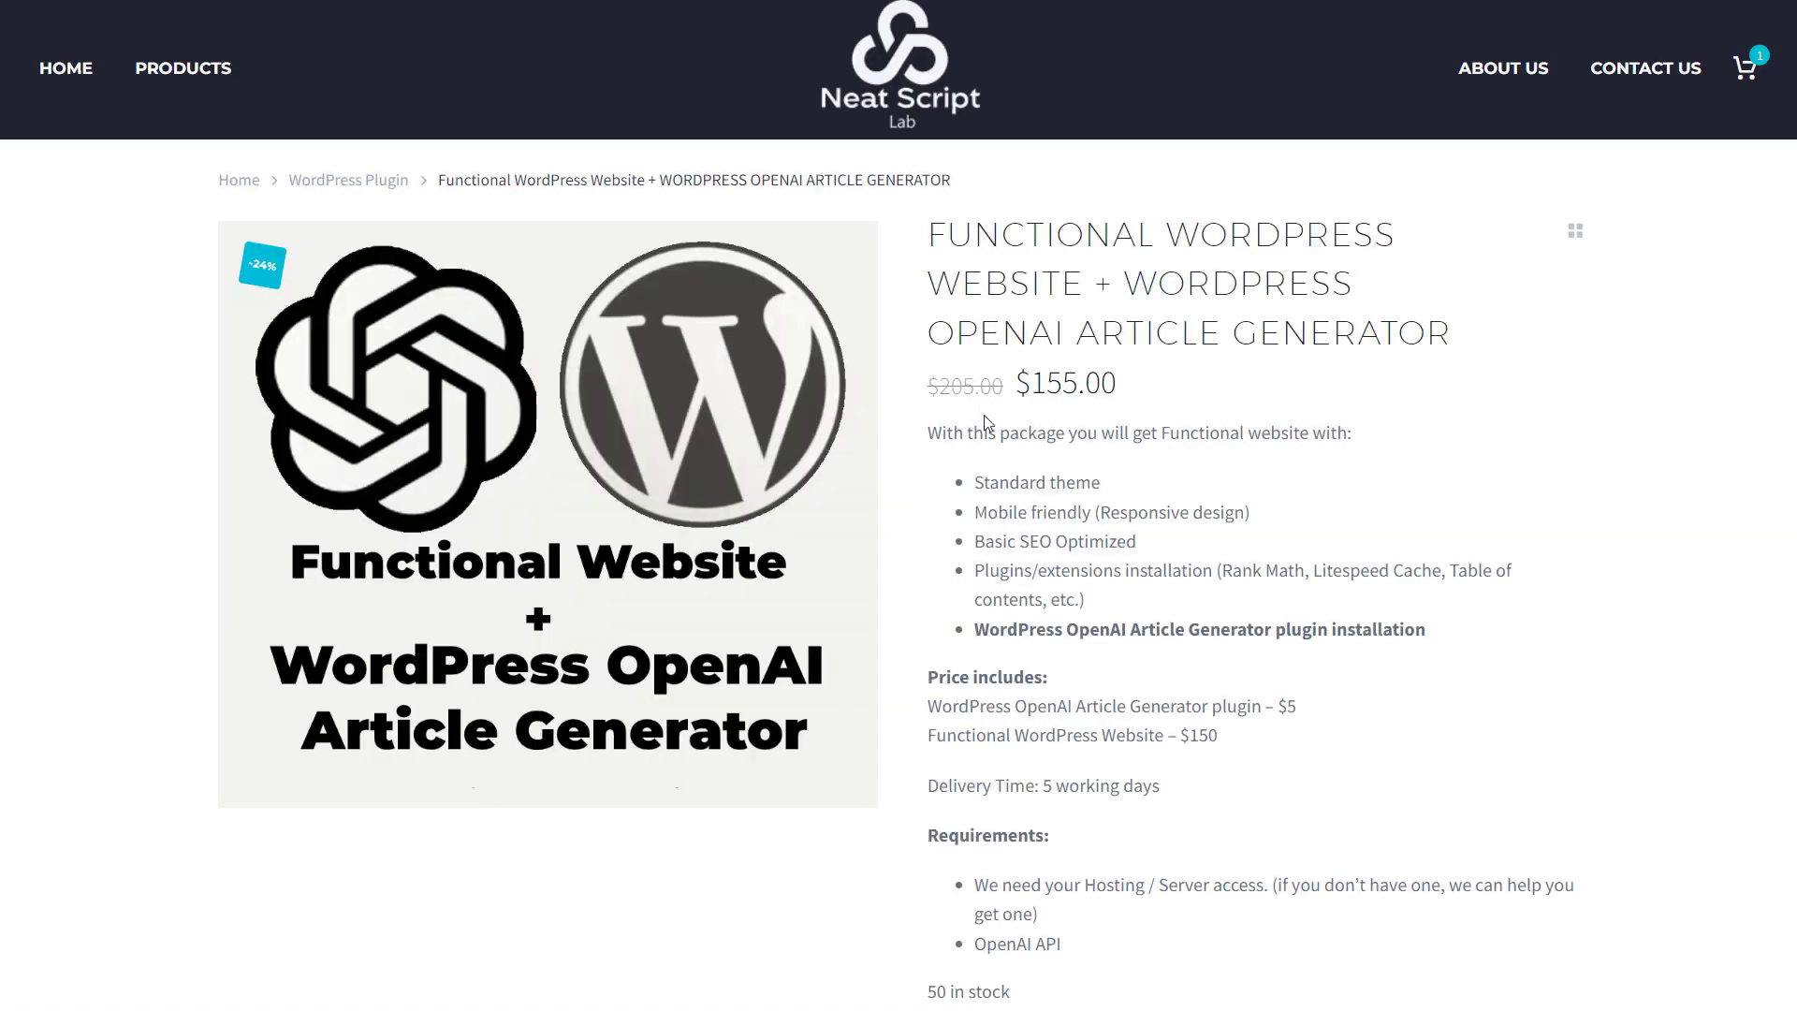
drag(966, 377, 1132, 402)
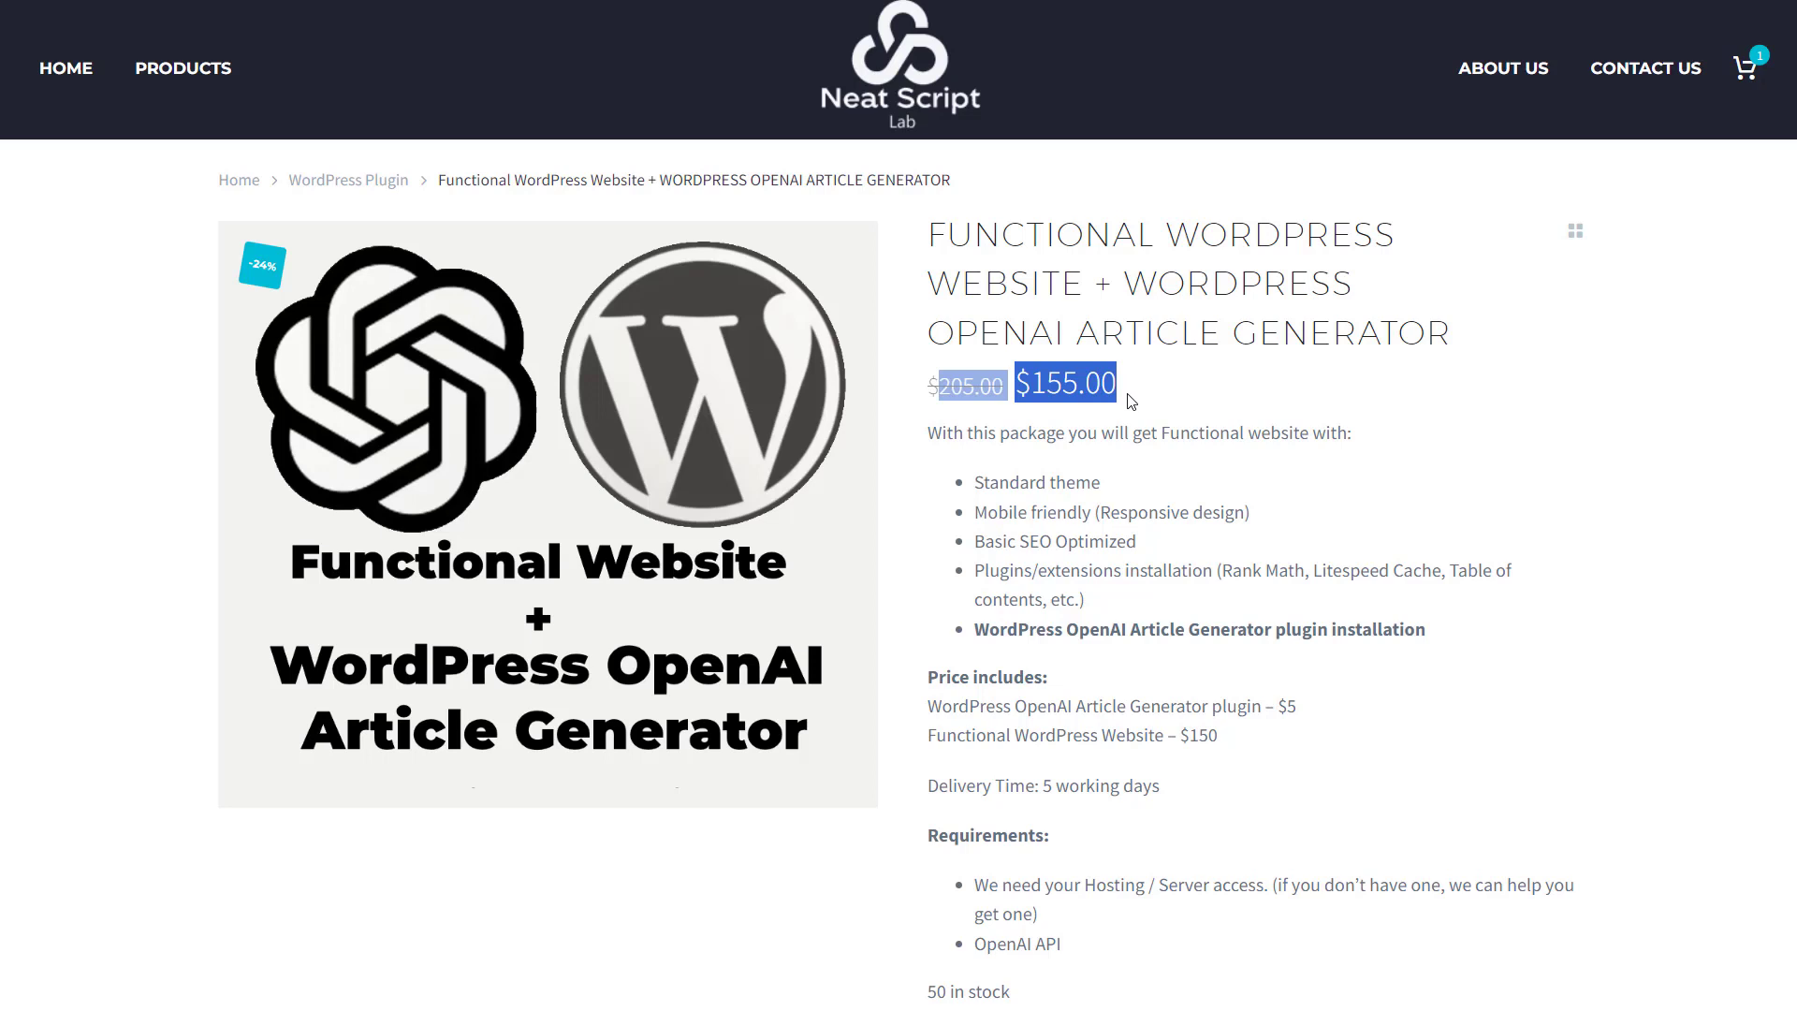
click(1089, 444)
drag(986, 521, 1221, 515)
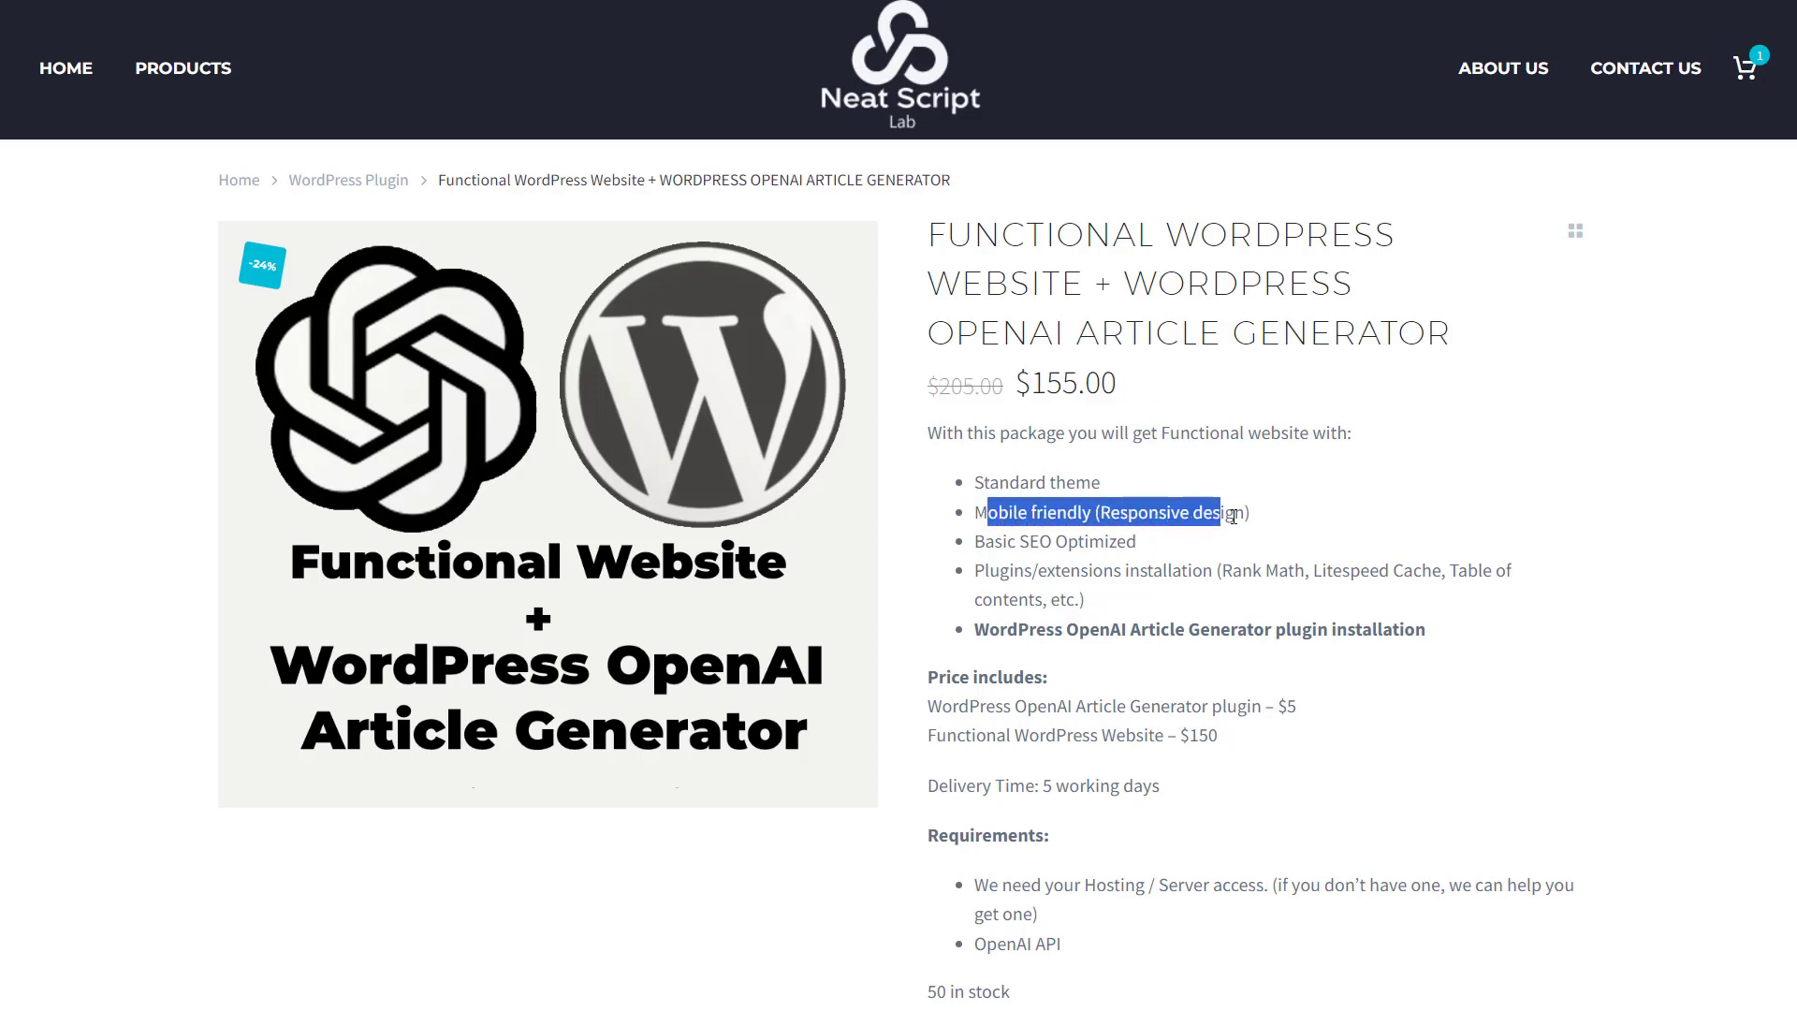
drag(976, 541, 1056, 542)
click(1008, 580)
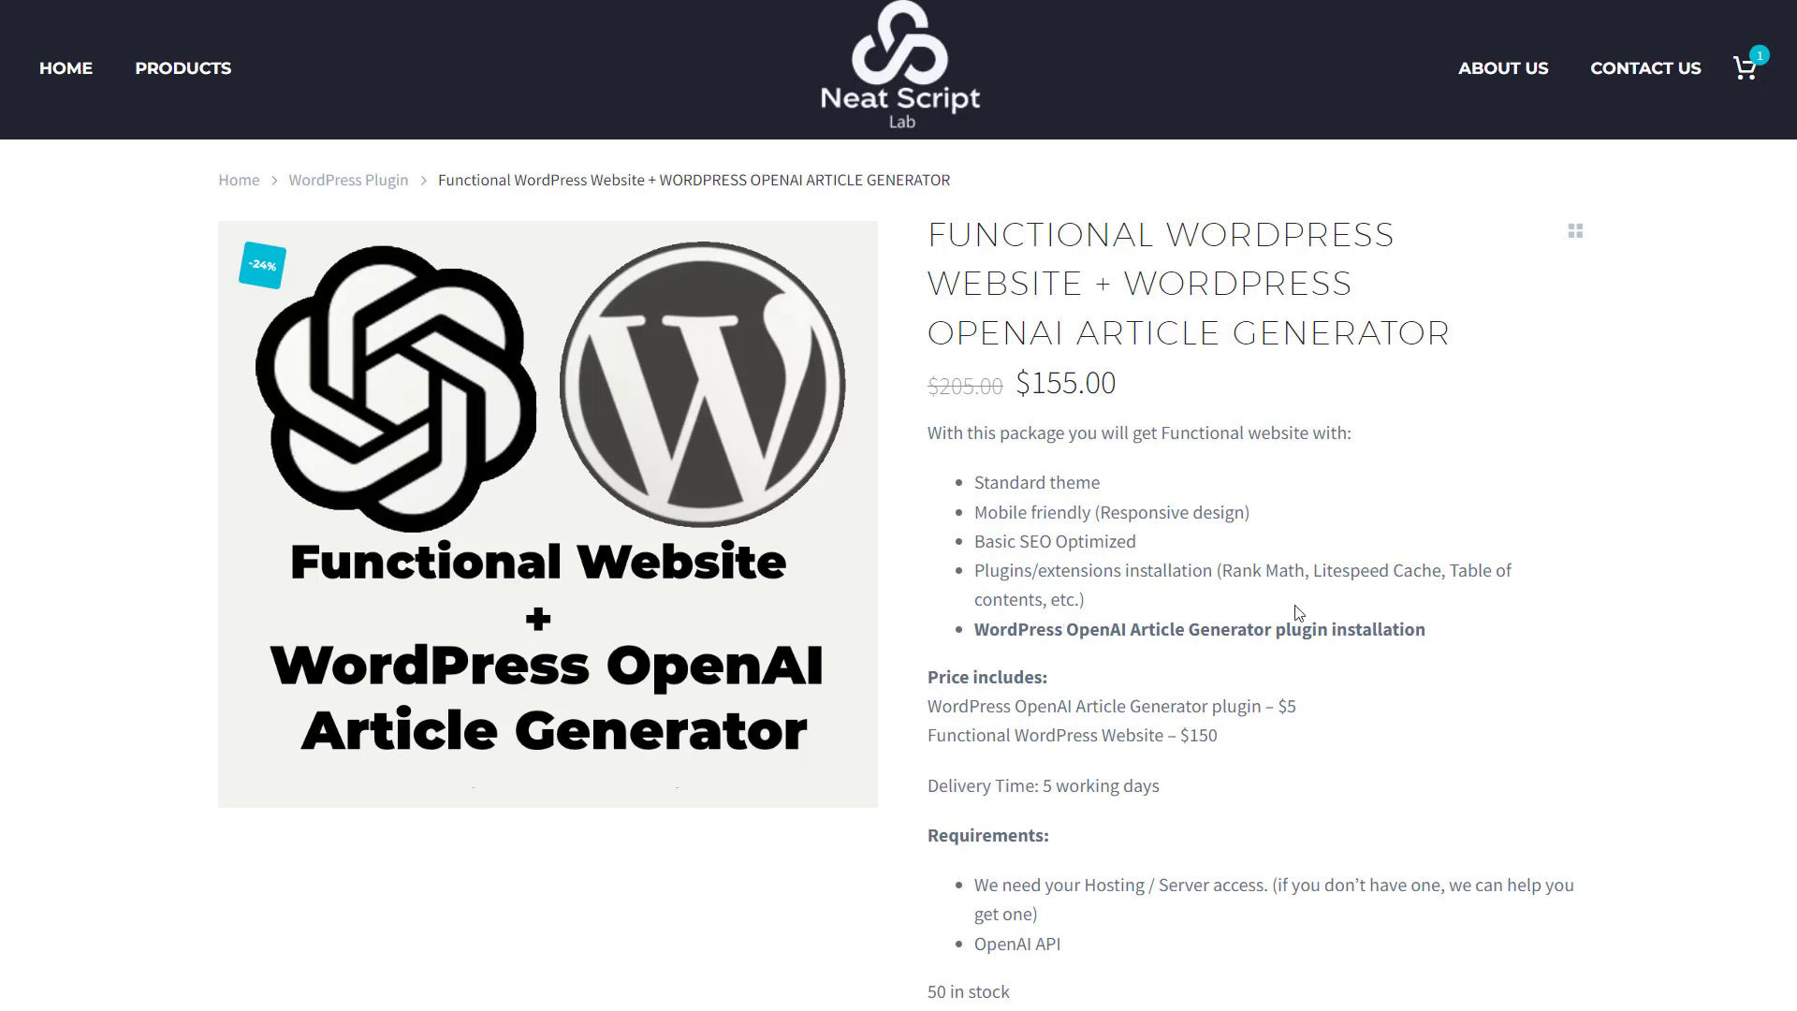
drag(1038, 785, 1302, 795)
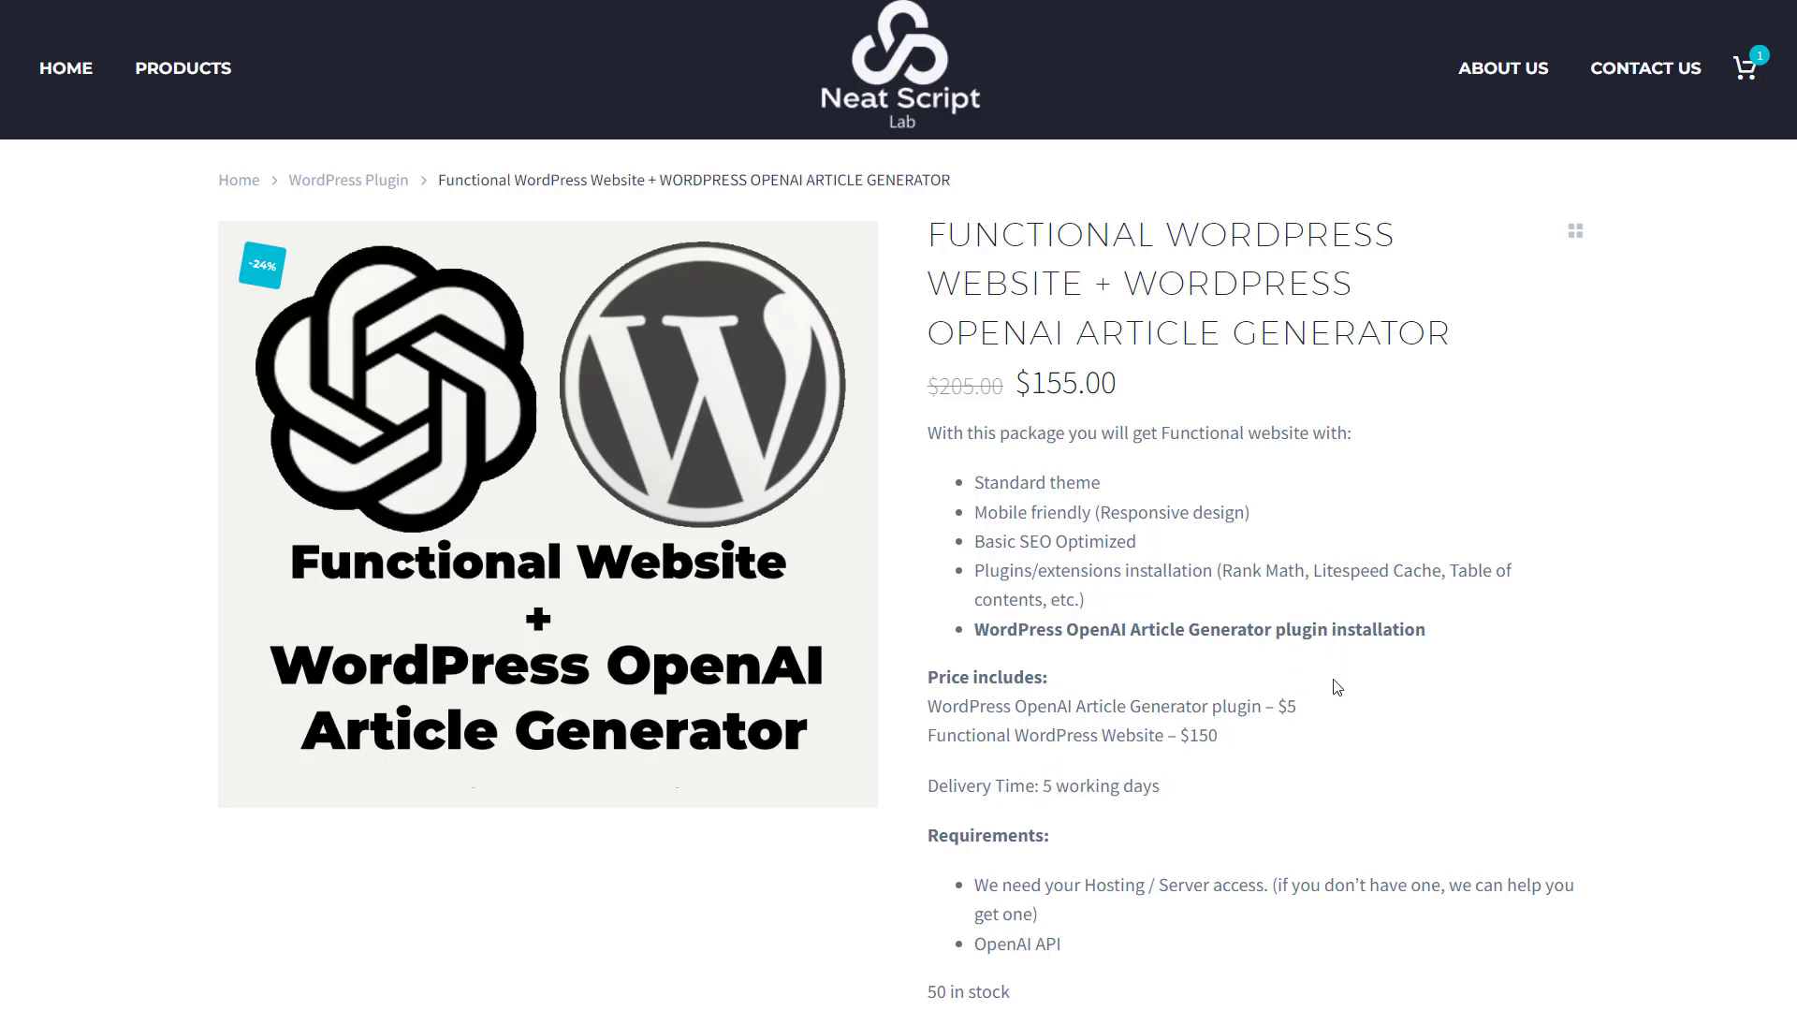